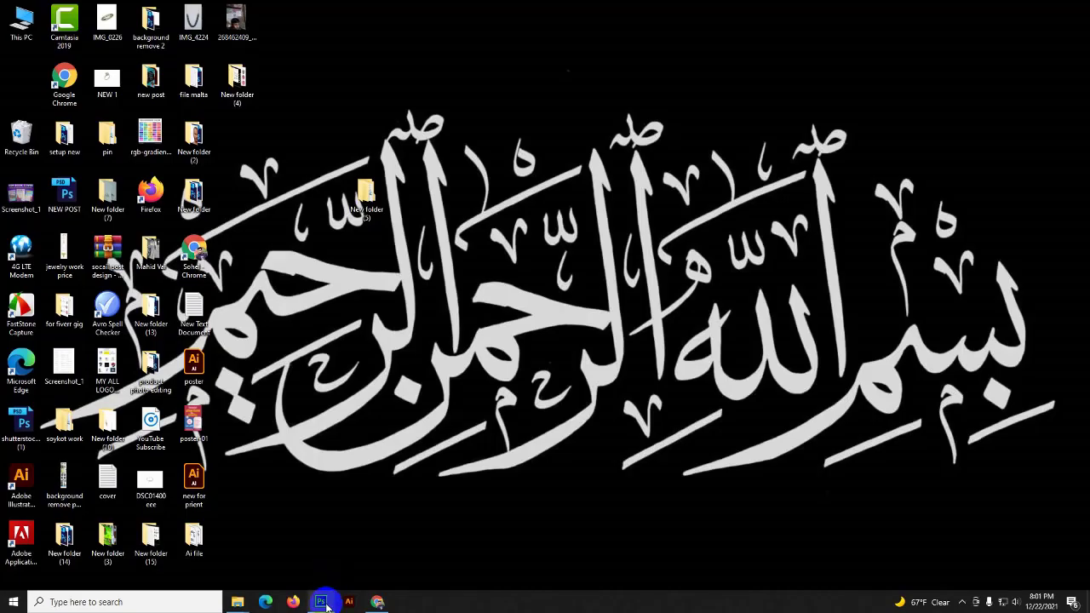
Step: Begin tracing the ring's outer edge with curved Pen points
{"action": "left_click", "coordinate": [322, 600]}
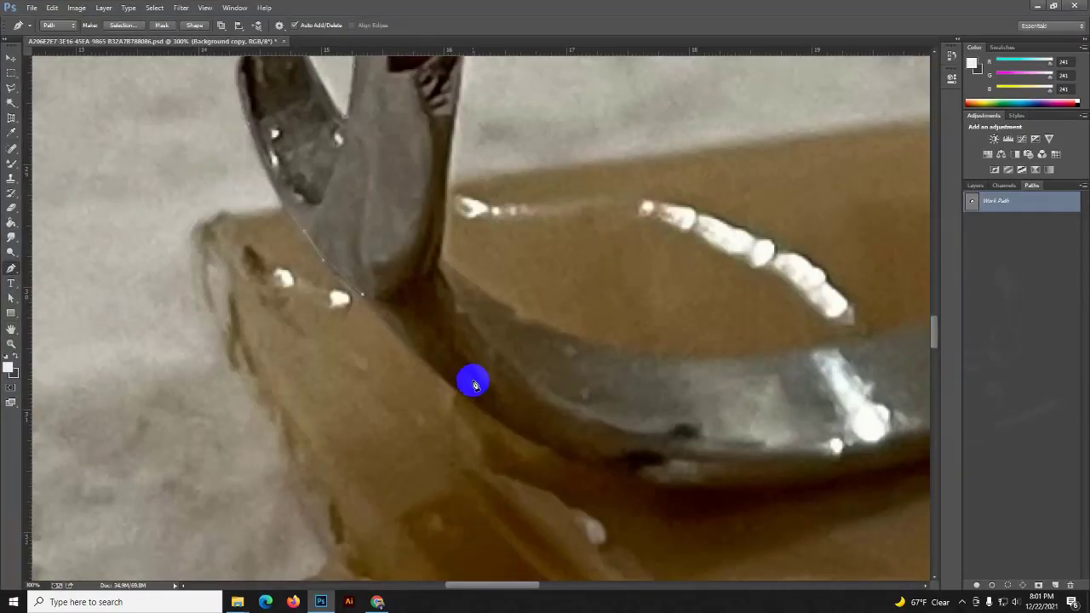
{"action": "left_click_drag", "start_coordinate": [421, 343], "coordinate": [292, 293]}
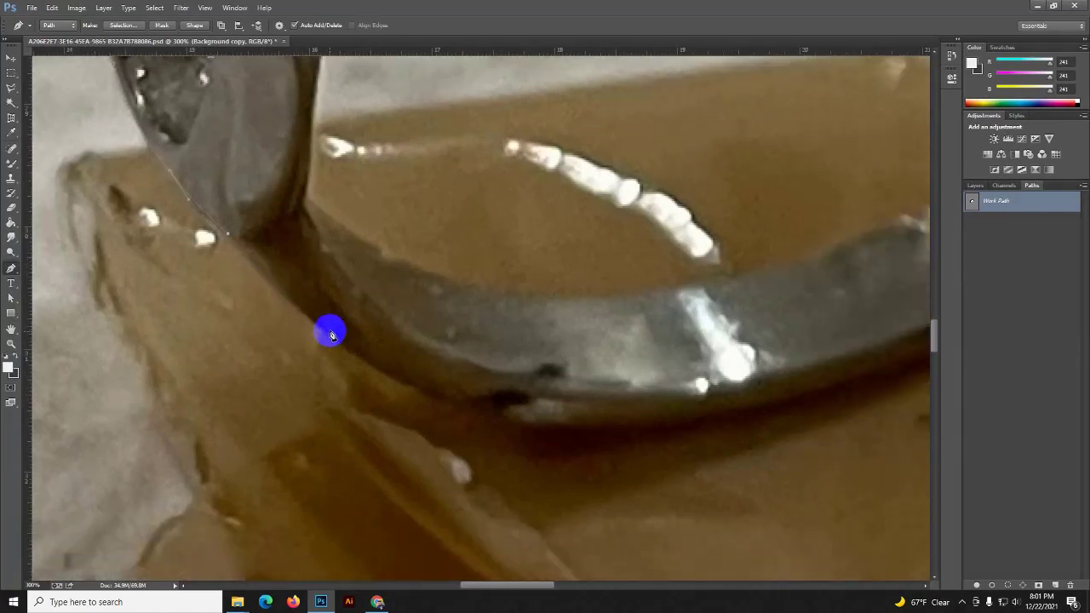
{"action": "left_click_drag", "start_coordinate": [352, 350], "coordinate": [400, 383]}
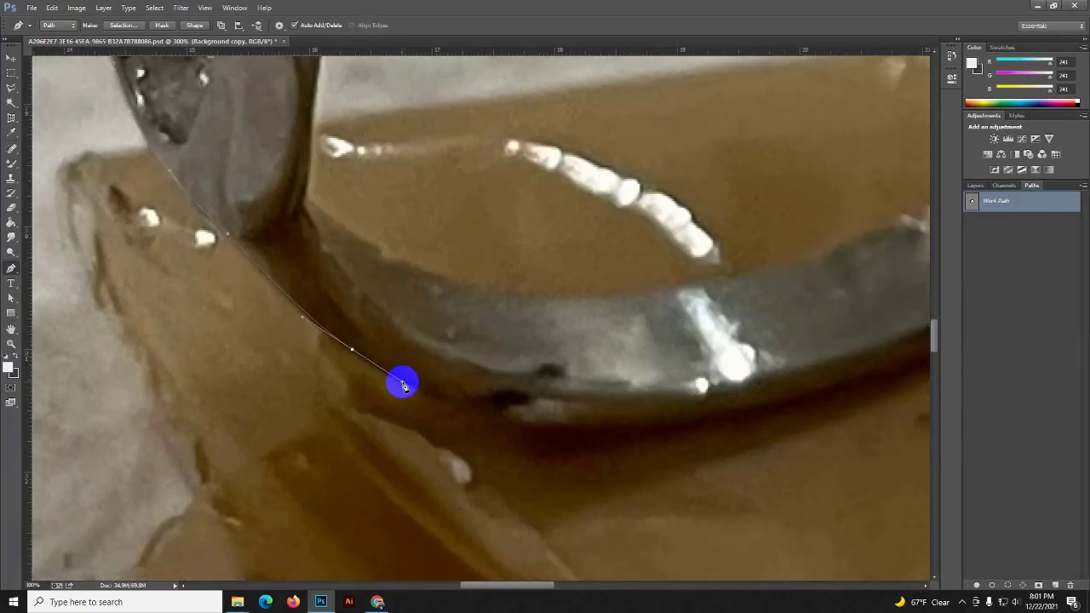
{"action": "scroll", "coordinate": [403, 385], "scroll_direction": "down", "scroll_amount": 2}
{"action": "scroll", "coordinate": [402, 385], "scroll_direction": "down", "scroll_amount": 2}
{"action": "scroll", "coordinate": [402, 384], "scroll_direction": "down", "scroll_amount": 1}
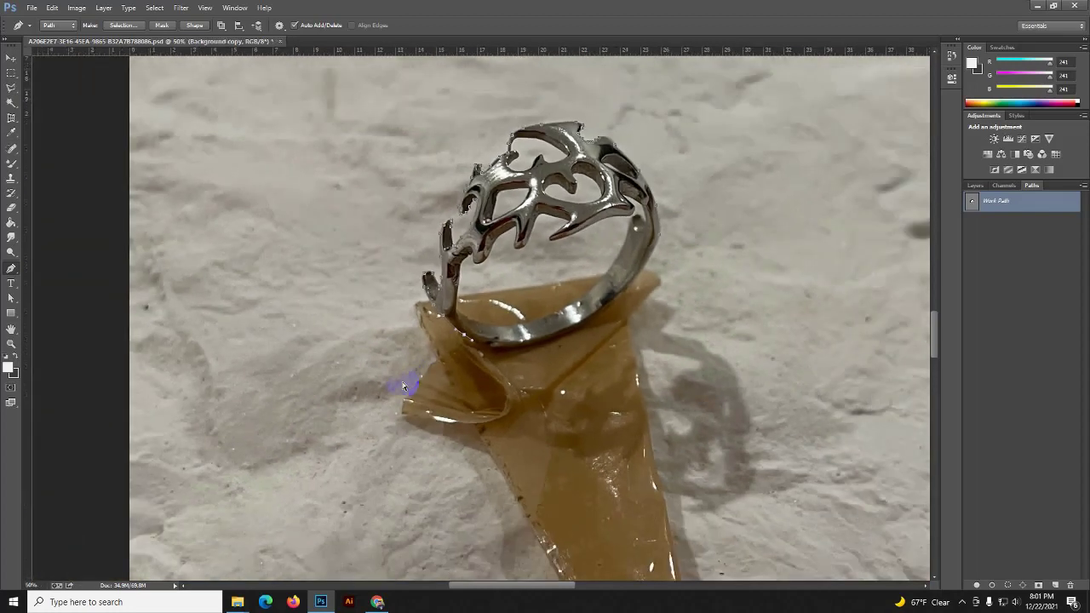
{"action": "scroll", "coordinate": [403, 385], "scroll_direction": "up", "scroll_amount": 2}
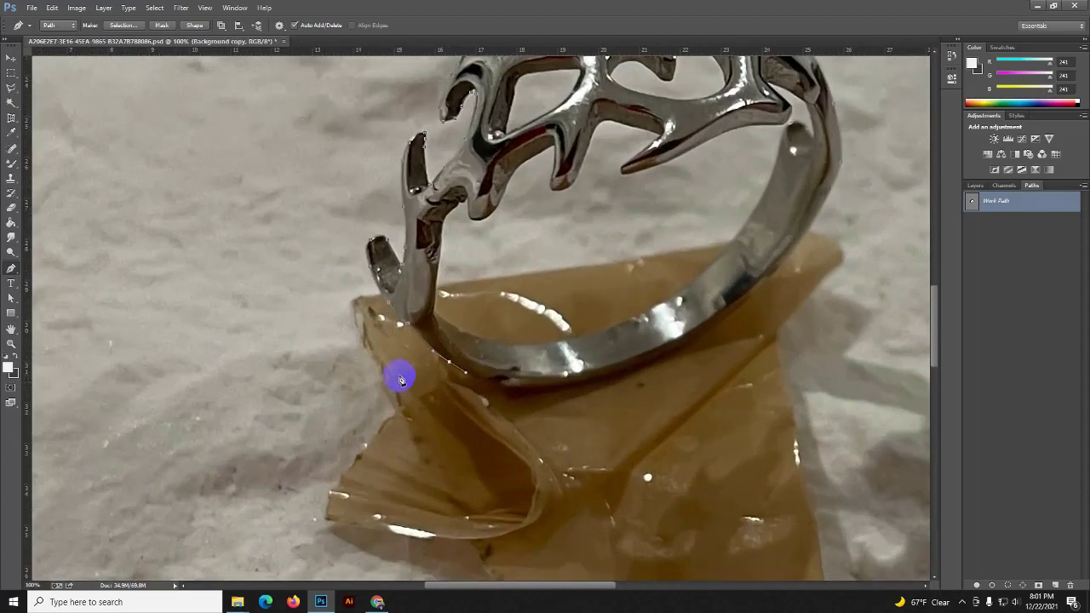
{"action": "scroll", "coordinate": [375, 366], "scroll_direction": "up", "scroll_amount": 1}
{"action": "left_click_drag", "start_coordinate": [373, 364], "coordinate": [275, 326]}
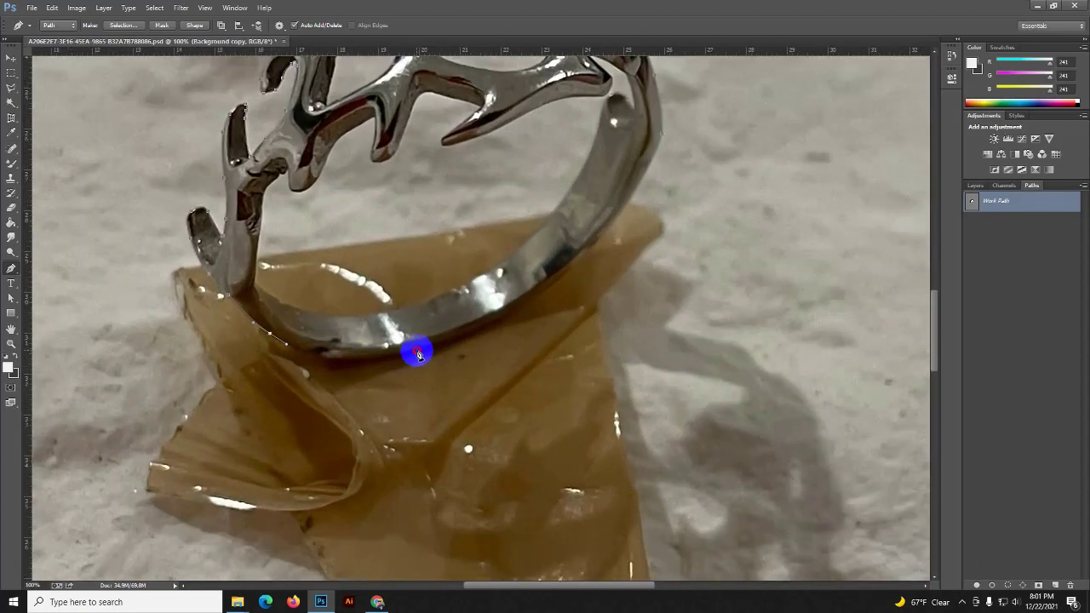
Step: Finish the outer-edge outline along the ring's lower and right edges
{"action": "left_click_drag", "start_coordinate": [418, 354], "coordinate": [478, 333]}
{"action": "left_click_drag", "start_coordinate": [564, 261], "coordinate": [468, 345]}
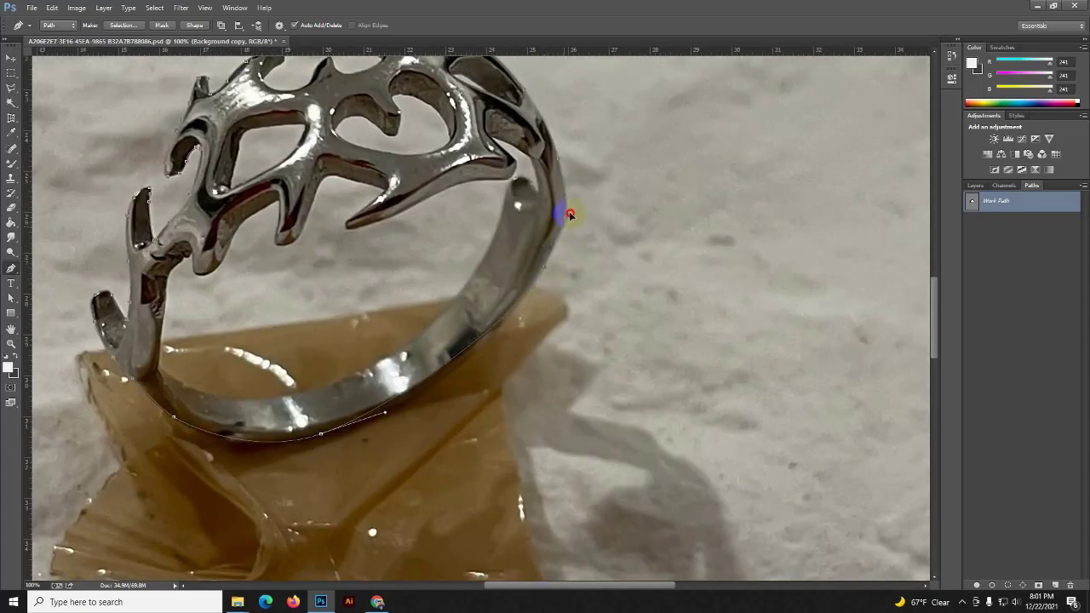
{"action": "left_click_drag", "start_coordinate": [570, 215], "coordinate": [584, 190]}
{"action": "left_click_drag", "start_coordinate": [547, 272], "coordinate": [565, 244]}
{"action": "left_click_drag", "start_coordinate": [570, 207], "coordinate": [634, 284]}
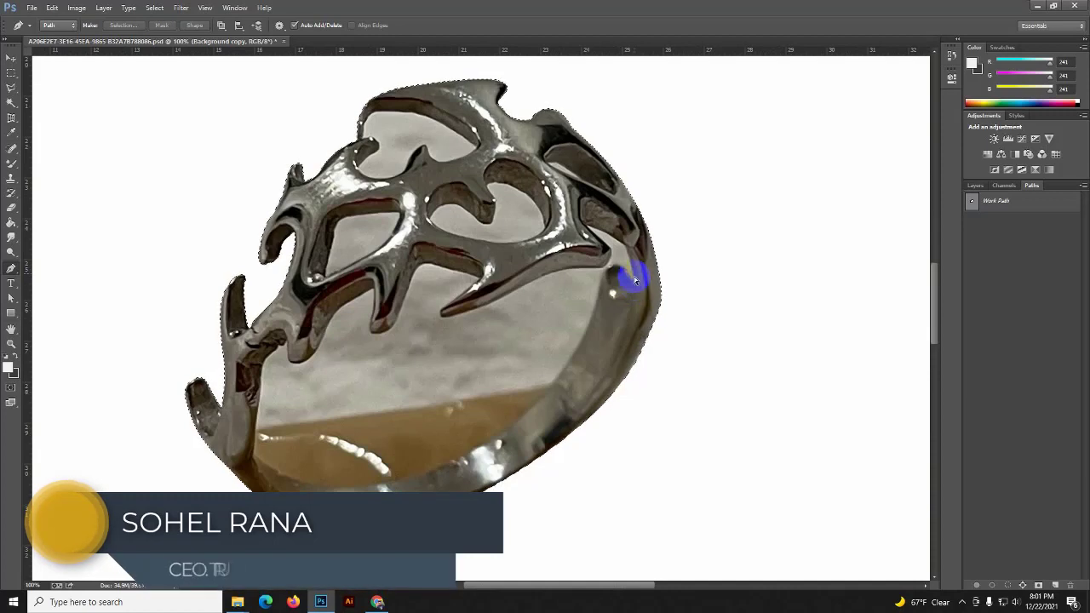
{"action": "left_click_drag", "start_coordinate": [618, 238], "coordinate": [562, 230]}
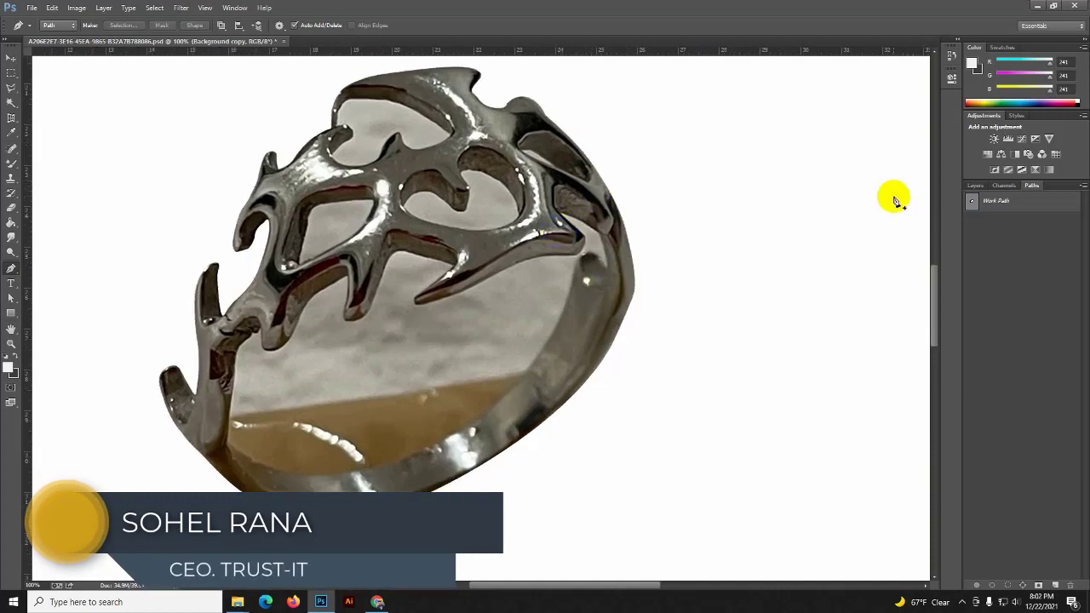
{"action": "left_click", "coordinate": [982, 188]}
Step: Load the ring's outline as a selection and start the inner-opening path along a prong
{"action": "left_click", "coordinate": [989, 248], "text": "ctrl"}
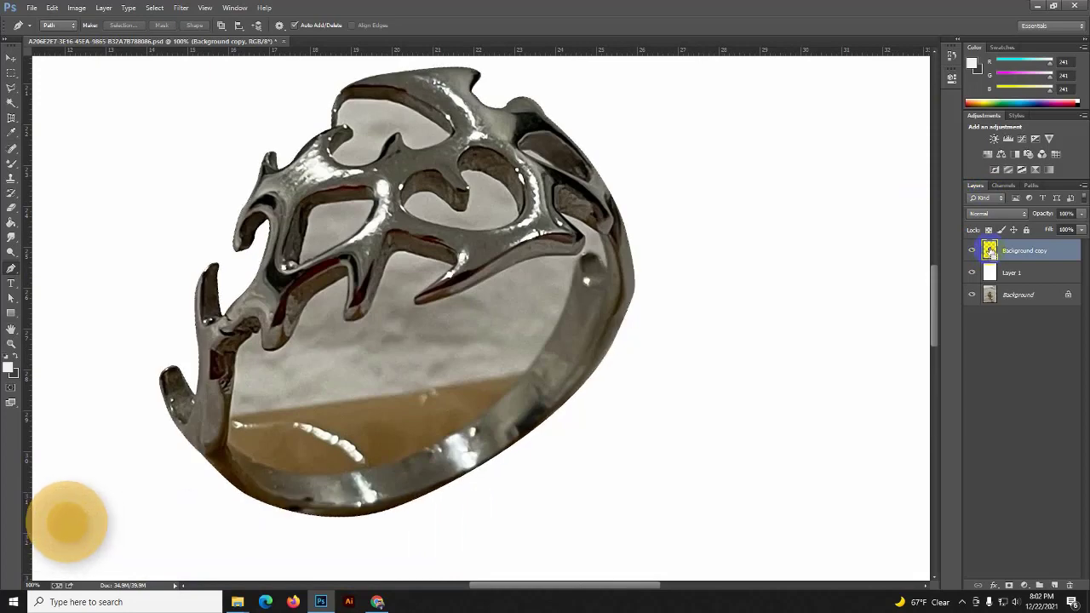
{"action": "left_click", "coordinate": [272, 358]}
{"action": "left_click", "coordinate": [273, 352]}
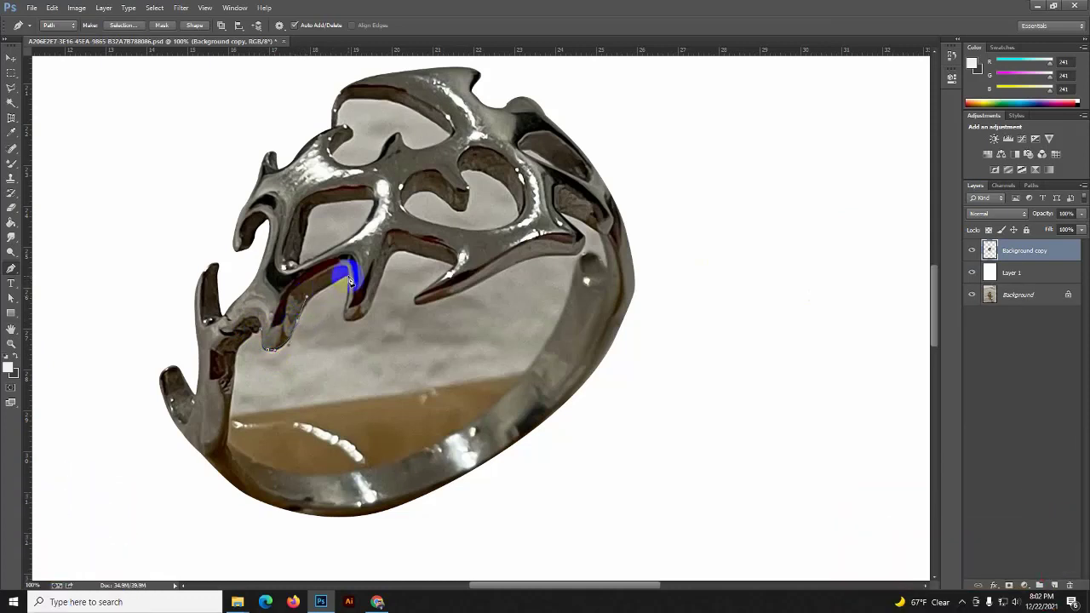
{"action": "left_click_drag", "start_coordinate": [371, 265], "coordinate": [349, 282]}
{"action": "scroll", "coordinate": [353, 272], "scroll_direction": "up", "scroll_amount": 2}
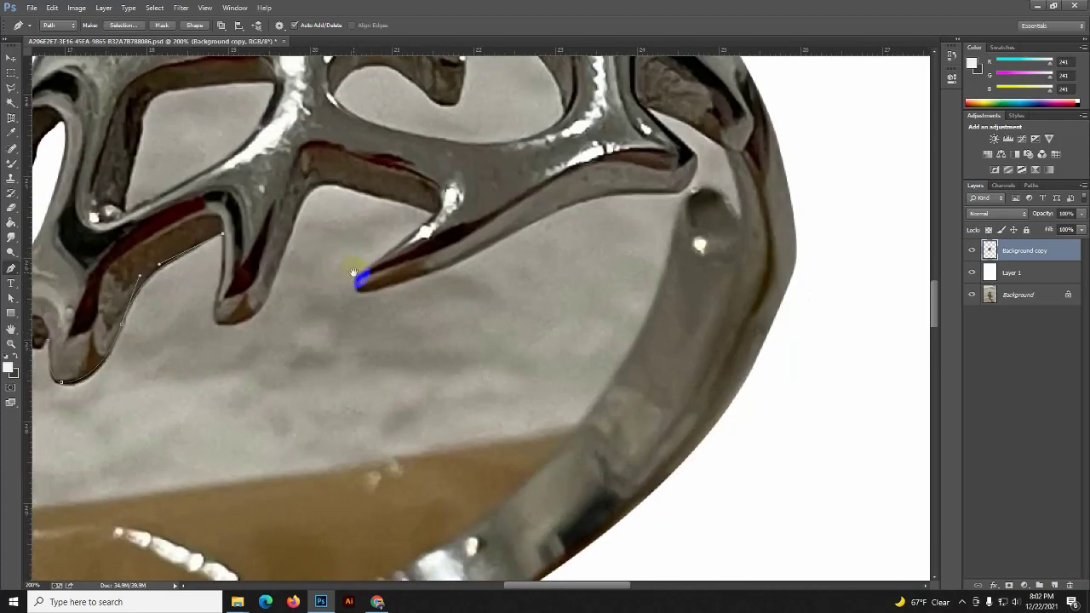
{"action": "scroll", "coordinate": [364, 279], "scroll_direction": "down", "scroll_amount": 1}
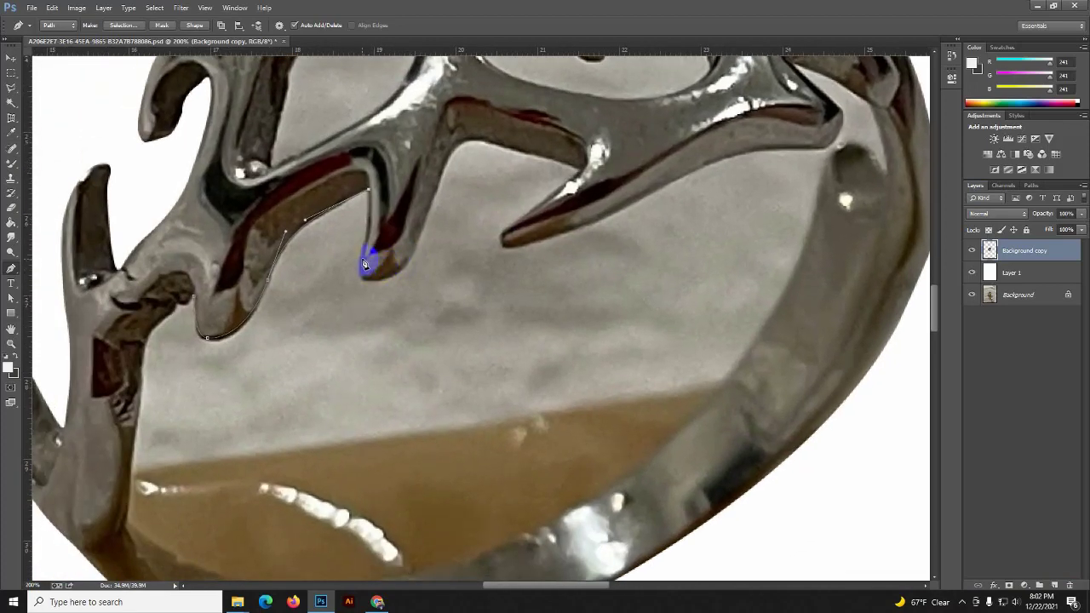
{"action": "left_click", "coordinate": [359, 269]}
Step: Trace the inner outline around the prong tips and the prong's lower edge
{"action": "left_click_drag", "start_coordinate": [382, 281], "coordinate": [417, 264]}
{"action": "left_click_drag", "start_coordinate": [425, 227], "coordinate": [436, 192]}
{"action": "left_click_drag", "start_coordinate": [447, 134], "coordinate": [527, 153]}
{"action": "left_click", "coordinate": [584, 173]}
{"action": "left_click_drag", "start_coordinate": [584, 174], "coordinate": [513, 230]}
{"action": "mouse_move", "coordinate": [595, 220]}
{"action": "left_mouse_down"}
{"action": "mouse_move", "coordinate": [609, 218]}
{"action": "mouse_move", "coordinate": [389, 263]}
{"action": "left_mouse_up"}
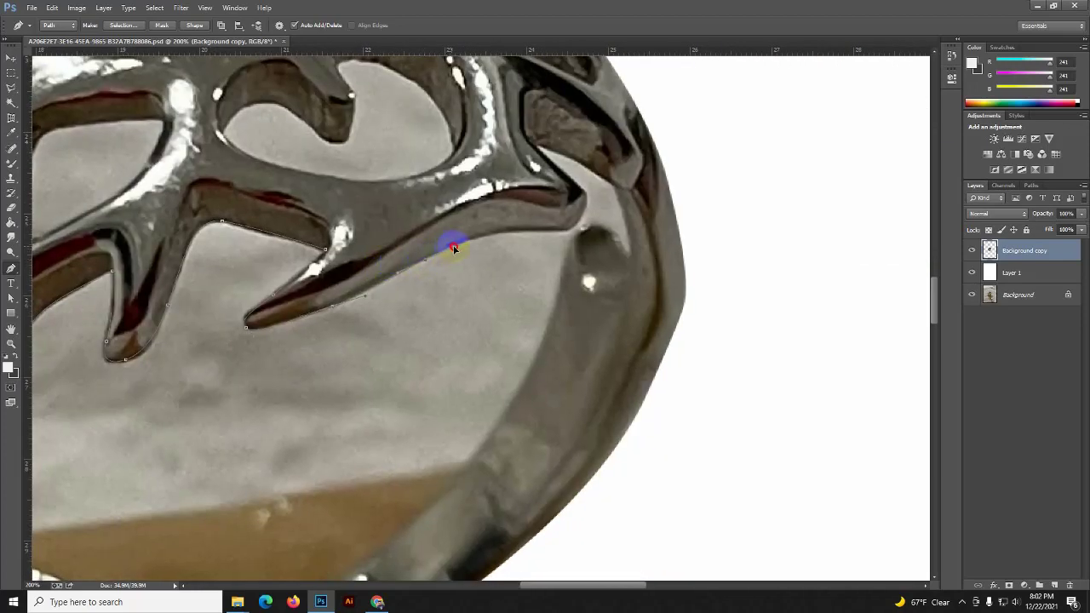
{"action": "left_click_drag", "start_coordinate": [562, 230], "coordinate": [657, 229]}
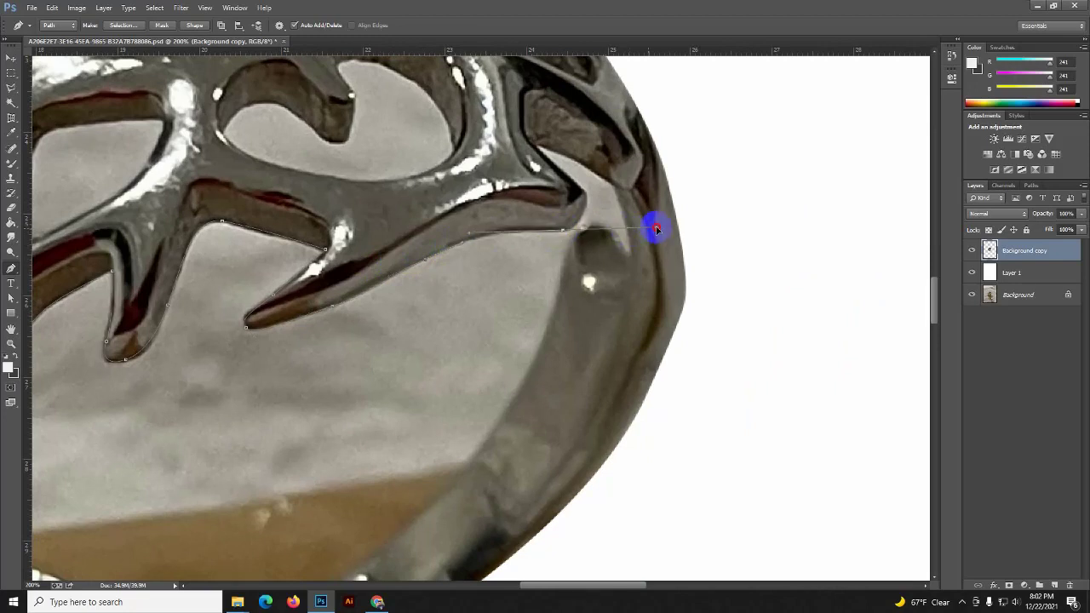
{"action": "left_click", "coordinate": [562, 230], "text": "alt"}
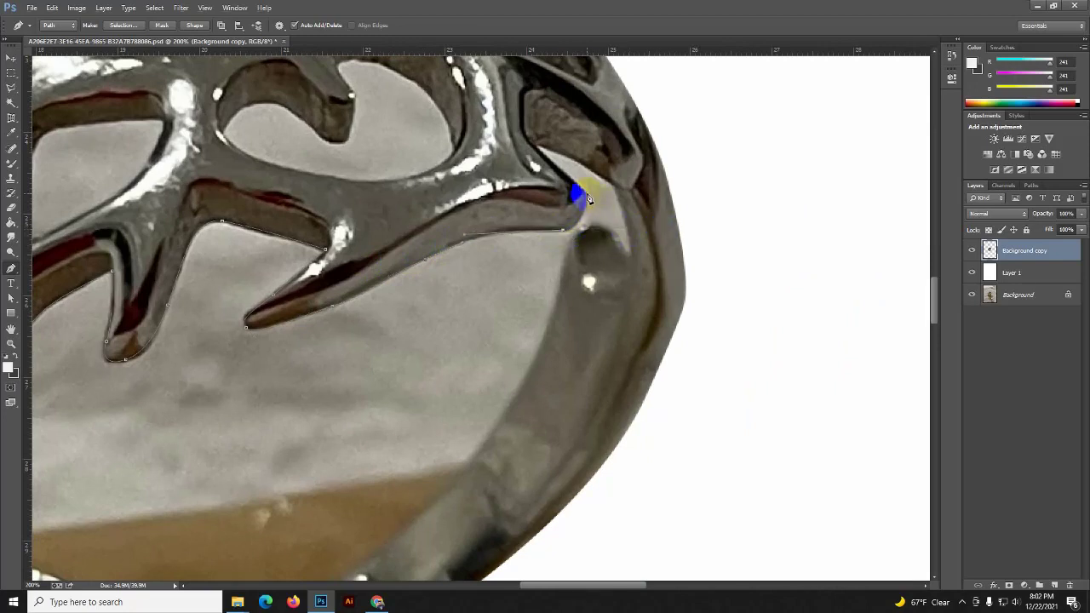
Step: Continue the path along the band's inner edge into the prong corner
{"action": "left_click", "coordinate": [579, 169]}
{"action": "left_click", "coordinate": [544, 160]}
{"action": "left_click", "coordinate": [608, 197]}
{"action": "left_click", "coordinate": [616, 189]}
{"action": "scroll", "coordinate": [620, 225], "scroll_direction": "down", "scroll_amount": 3}
{"action": "left_click", "coordinate": [626, 162]}
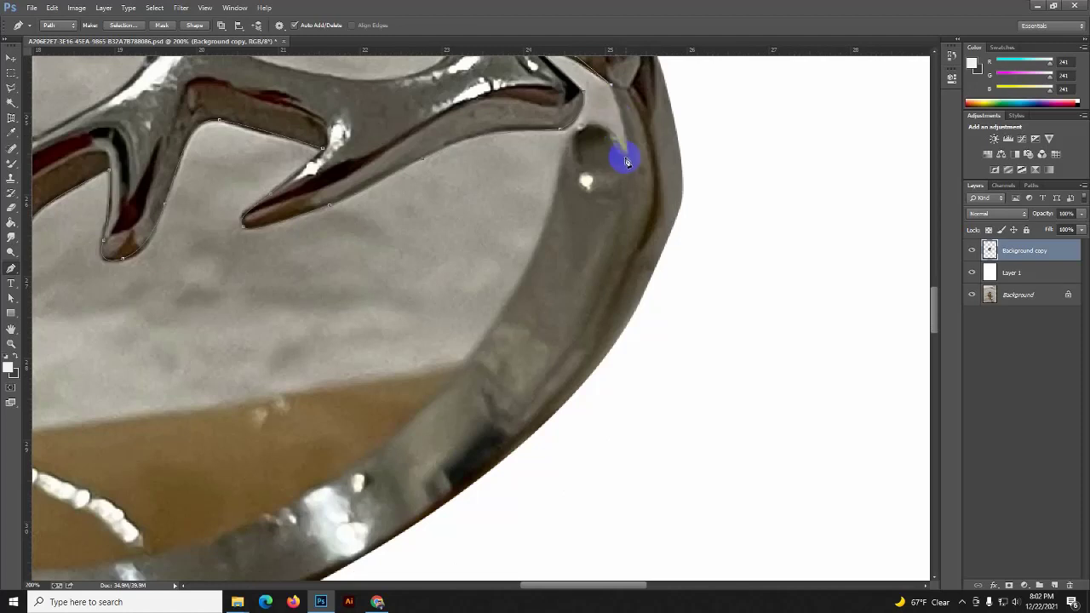
{"action": "left_click_drag", "start_coordinate": [626, 155], "coordinate": [625, 164]}
{"action": "scroll", "coordinate": [601, 153], "scroll_direction": "up", "scroll_amount": 1}
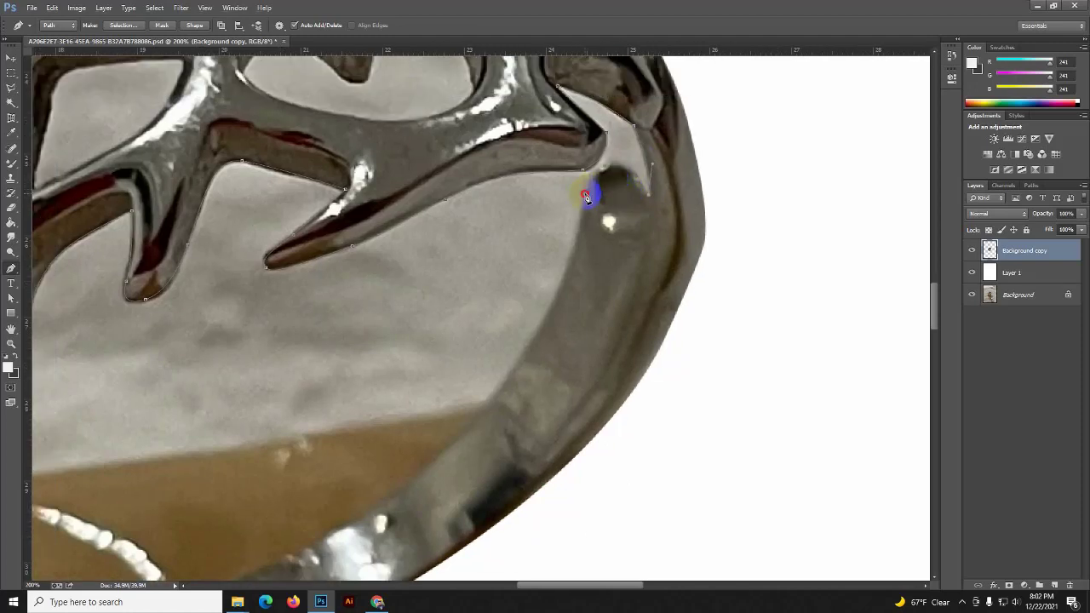
{"action": "mouse_move", "coordinate": [586, 195]}
{"action": "left_mouse_down"}
{"action": "mouse_move", "coordinate": [569, 242]}
{"action": "mouse_move", "coordinate": [590, 208]}
{"action": "left_mouse_up"}
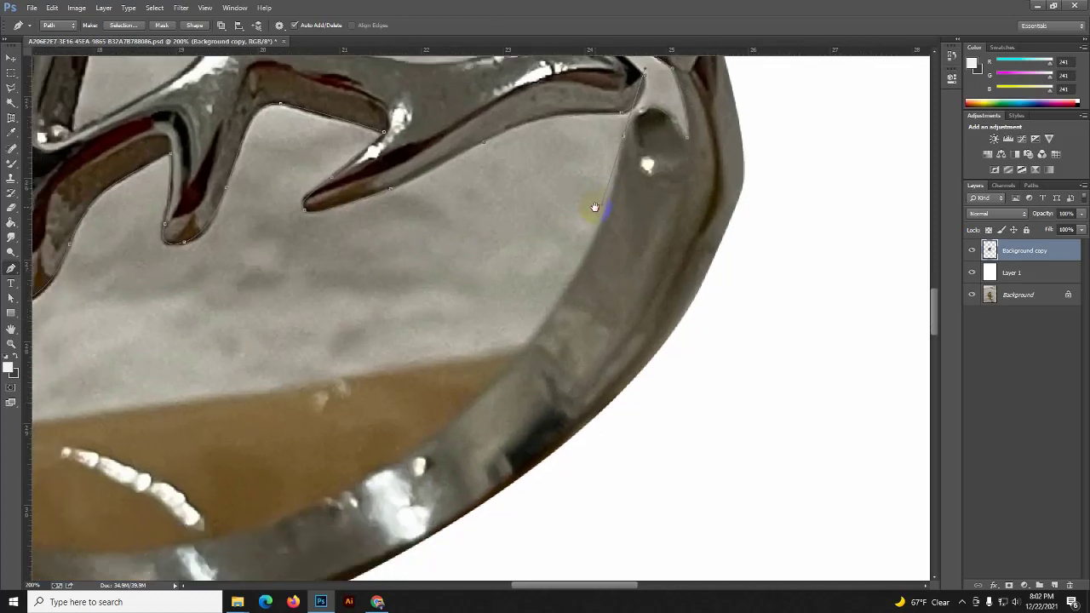
Step: Run the path along the band's bottom and up its left inner edge
{"action": "left_click", "coordinate": [474, 412]}
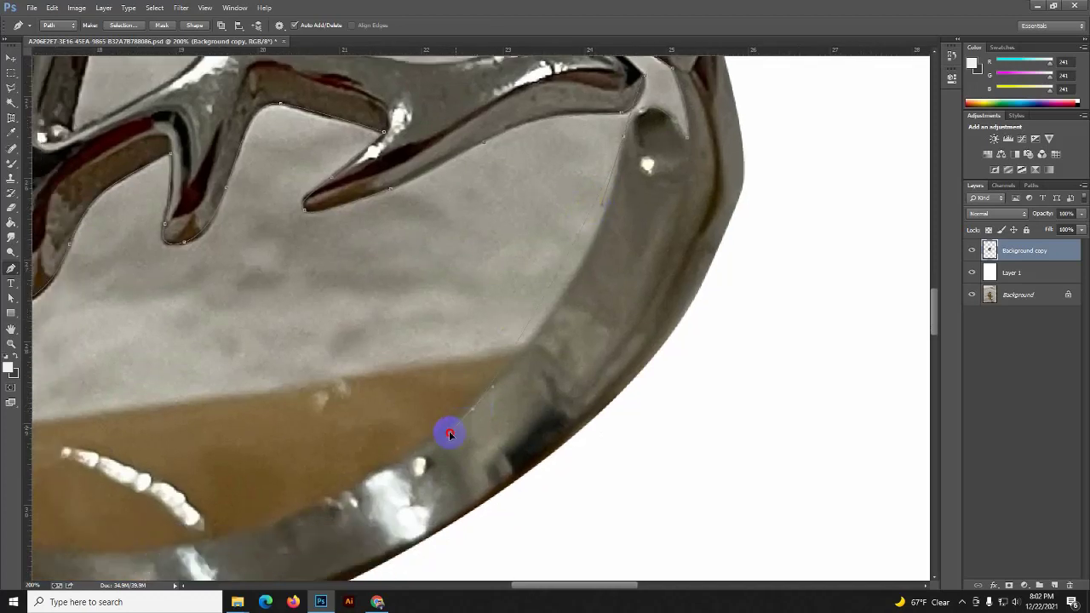
{"action": "left_click", "coordinate": [356, 508]}
{"action": "left_click_drag", "start_coordinate": [356, 508], "coordinate": [621, 352]}
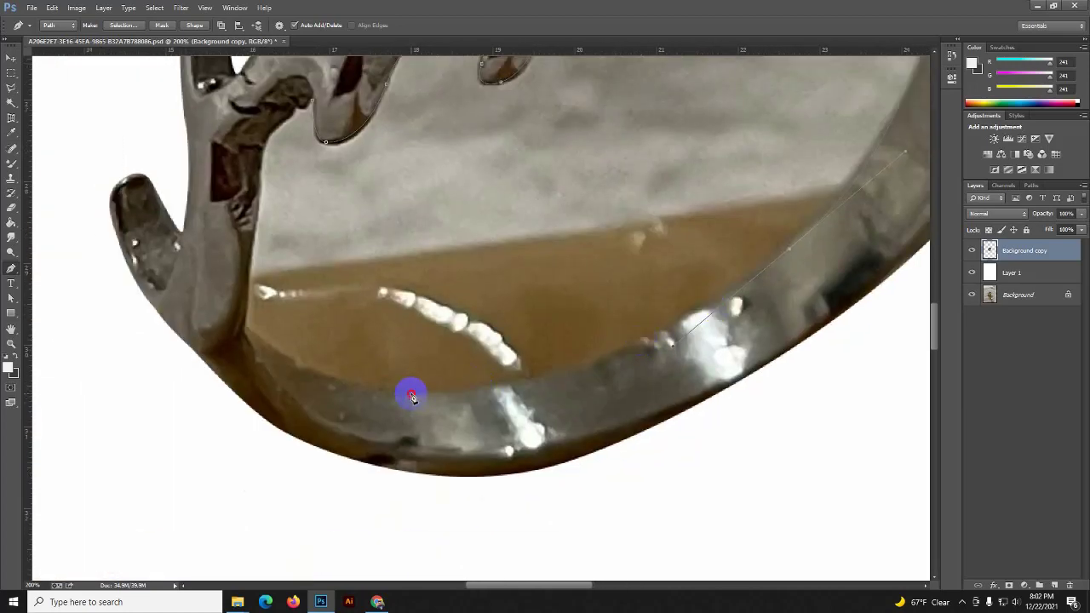
{"action": "left_click", "coordinate": [411, 395]}
{"action": "left_click", "coordinate": [302, 387]}
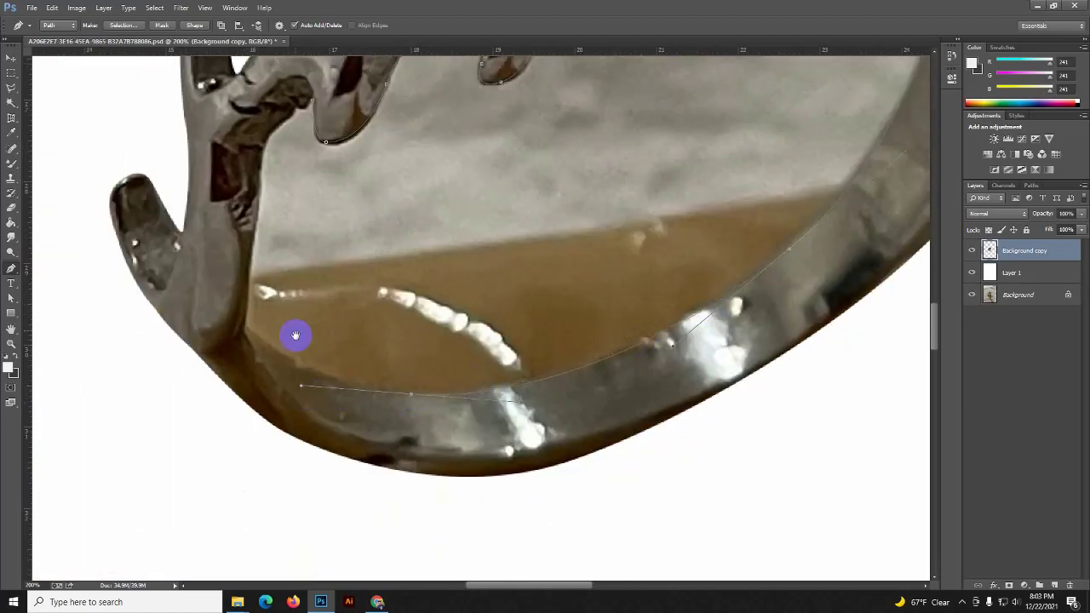
{"action": "mouse_move", "coordinate": [295, 335]}
{"action": "left_mouse_down"}
{"action": "mouse_move", "coordinate": [324, 403]}
{"action": "mouse_move", "coordinate": [267, 366]}
{"action": "mouse_move", "coordinate": [281, 383]}
{"action": "left_mouse_up"}
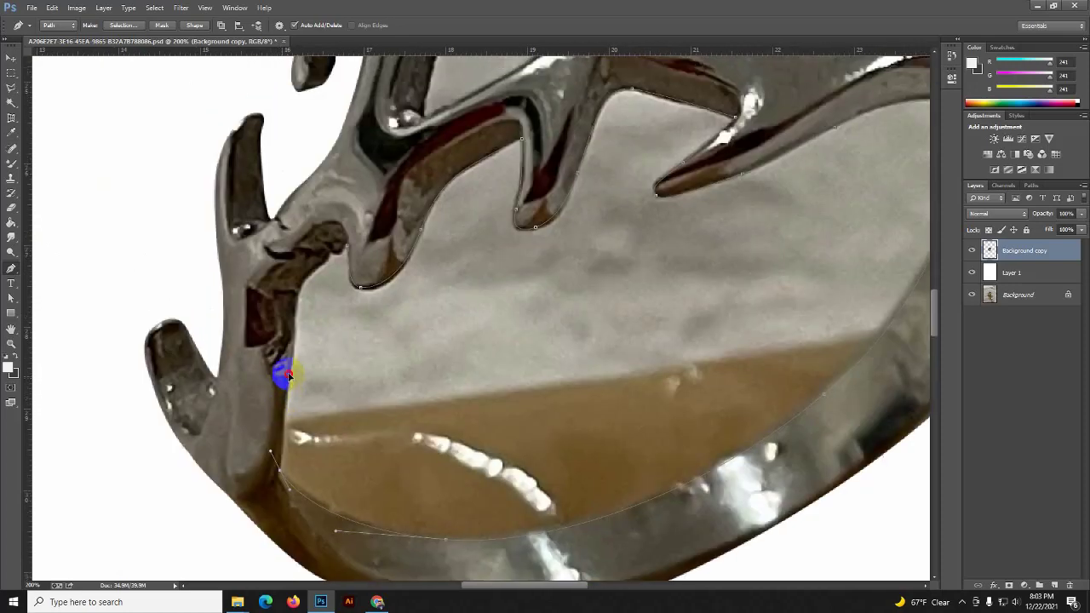
{"action": "mouse_move", "coordinate": [290, 364]}
{"action": "left_mouse_down"}
{"action": "mouse_move", "coordinate": [295, 292]}
{"action": "mouse_move", "coordinate": [351, 254]}
{"action": "left_mouse_up"}
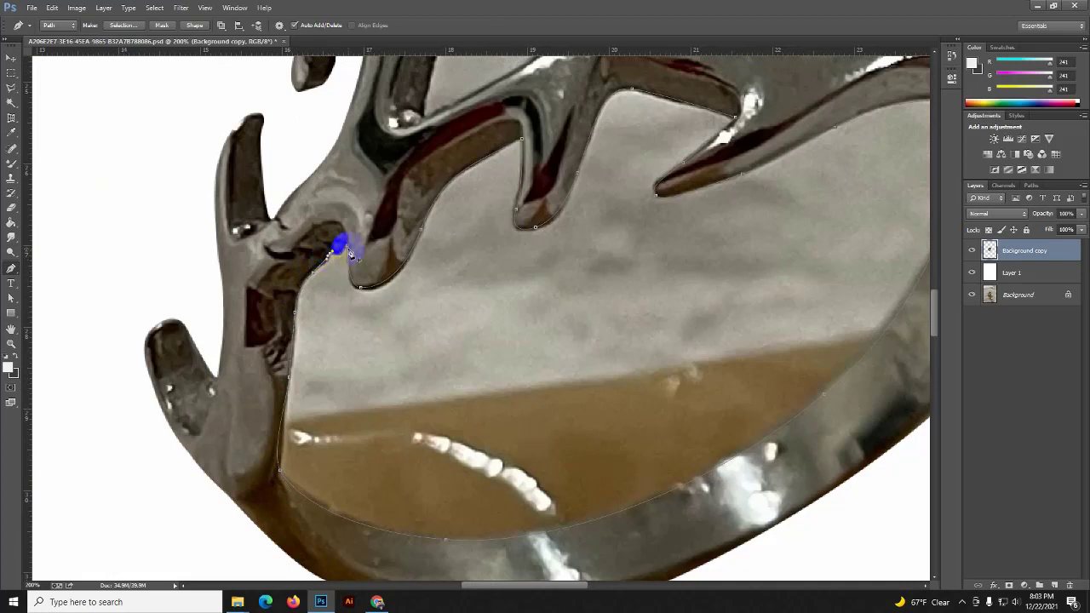
Step: Make the path a selection with 1 px feather and delete the background to white
{"action": "right_click", "coordinate": [506, 261]}
{"action": "left_click", "coordinate": [528, 308]}
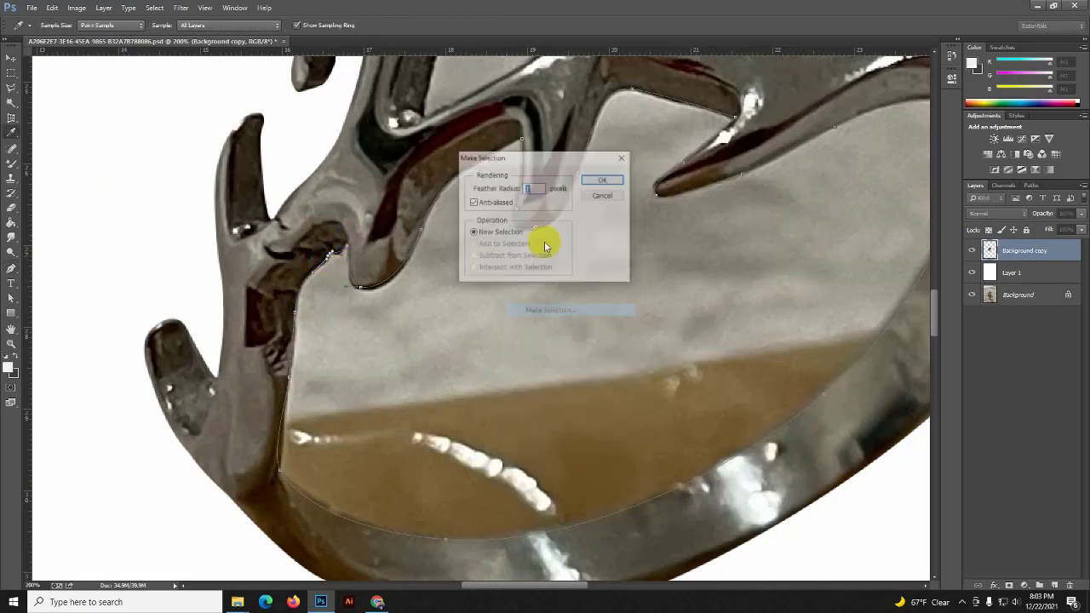
{"action": "left_click", "coordinate": [596, 179]}
{"action": "key", "text": "Delete"}
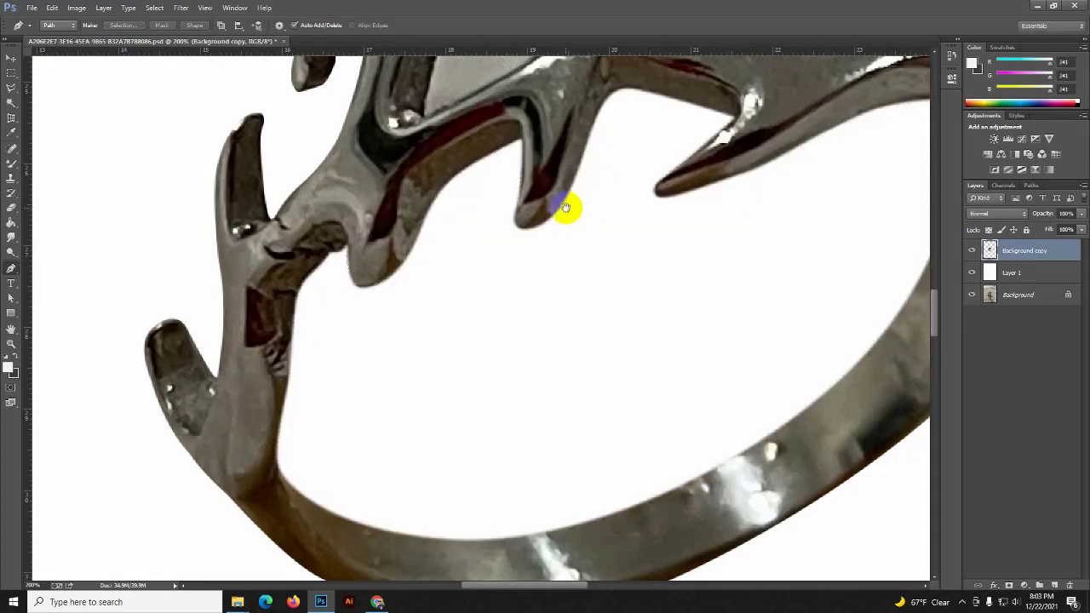
Step: Start a curved Pen path around an opening in the ring's top
{"action": "mouse_move", "coordinate": [559, 207]}
{"action": "left_mouse_down"}
{"action": "mouse_move", "coordinate": [476, 288]}
{"action": "mouse_move", "coordinate": [452, 247]}
{"action": "mouse_move", "coordinate": [413, 295]}
{"action": "mouse_move", "coordinate": [369, 236]}
{"action": "left_mouse_up"}
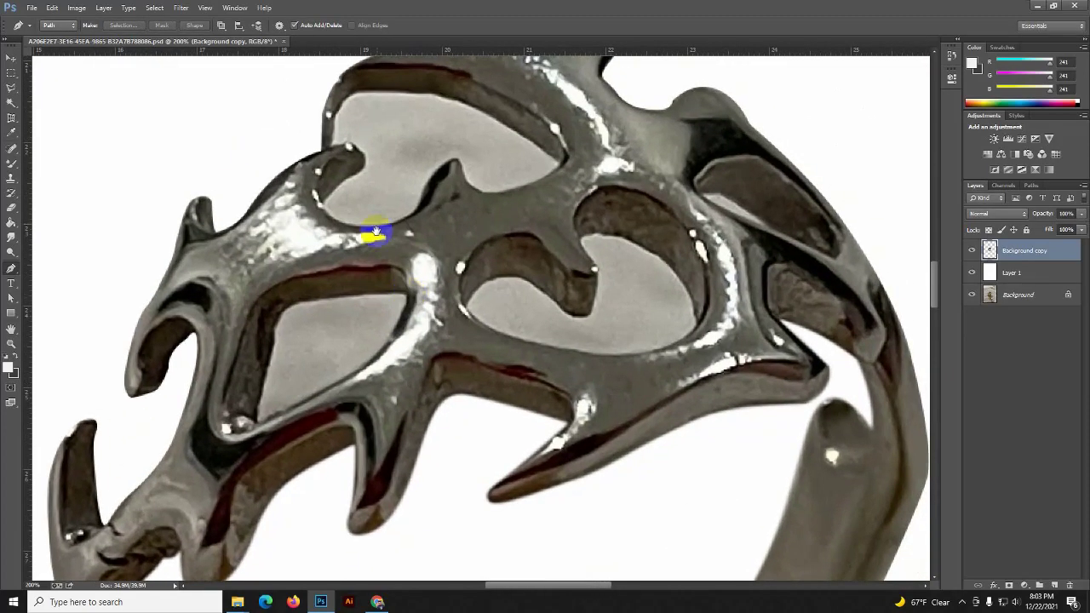
{"action": "left_click", "coordinate": [321, 204]}
{"action": "left_click_drag", "start_coordinate": [349, 165], "coordinate": [379, 161]}
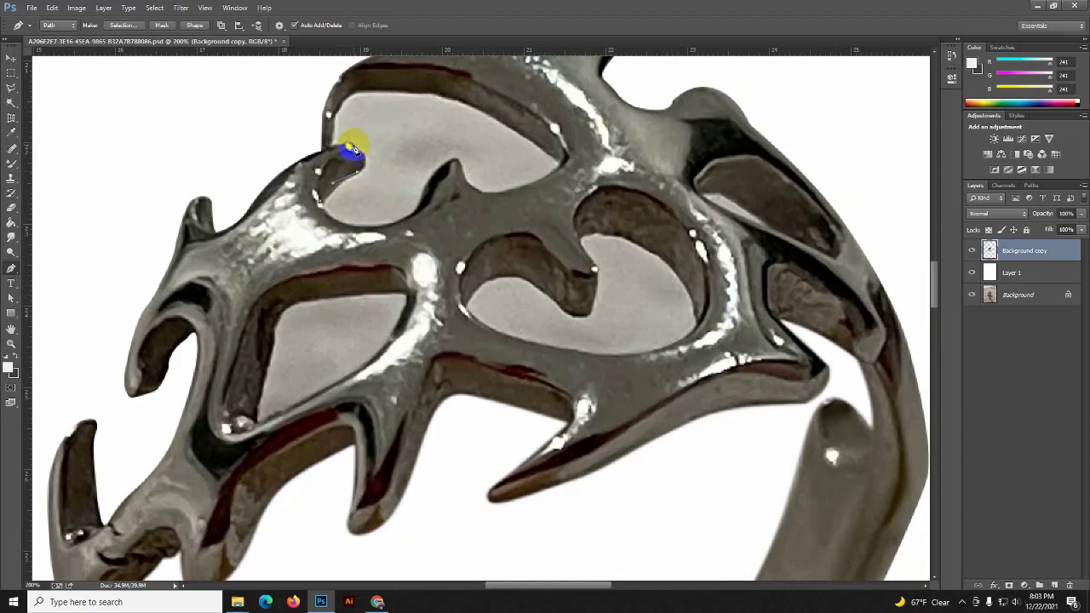
{"action": "left_click", "coordinate": [346, 145]}
{"action": "left_click_drag", "start_coordinate": [332, 146], "coordinate": [337, 141]}
{"action": "left_click", "coordinate": [357, 109]}
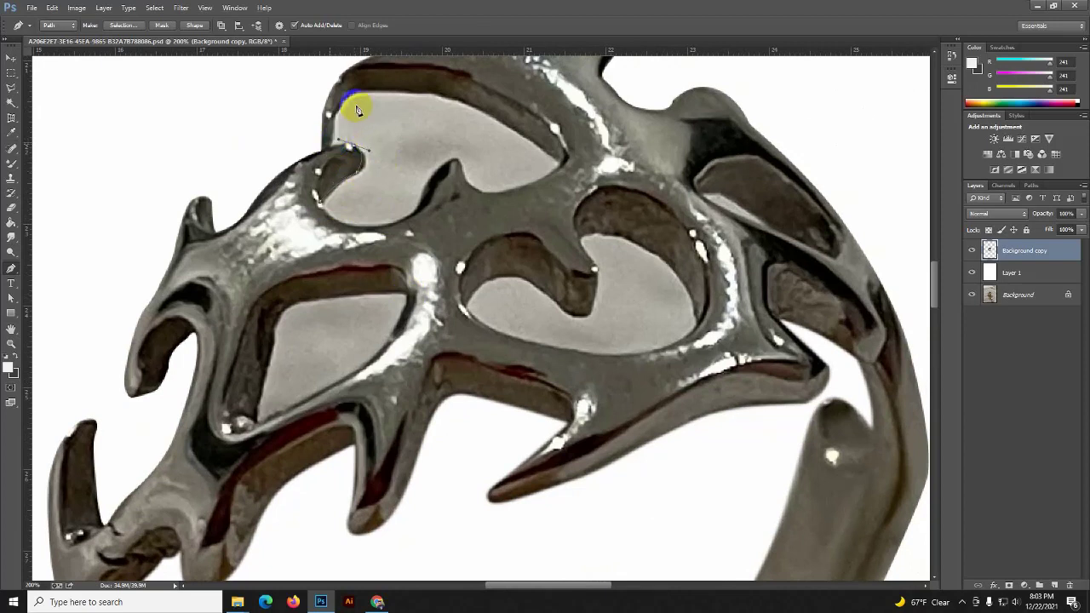
{"action": "left_click_drag", "start_coordinate": [358, 96], "coordinate": [387, 88]}
Step: Finish the top opening's outline with corner and curved anchors
{"action": "left_click", "coordinate": [561, 157]}
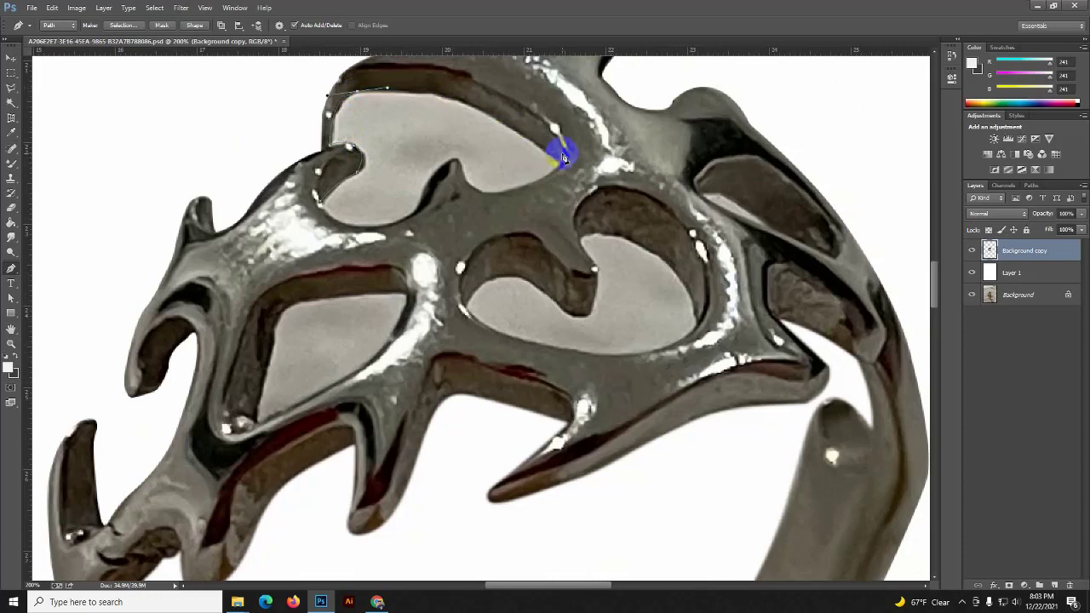
{"action": "left_click_drag", "start_coordinate": [562, 166], "coordinate": [669, 254]}
{"action": "left_click", "coordinate": [562, 166]}
{"action": "mouse_move", "coordinate": [481, 194]}
{"action": "left_mouse_down"}
{"action": "mouse_move", "coordinate": [420, 186]}
{"action": "mouse_move", "coordinate": [463, 171]}
{"action": "left_mouse_up"}
{"action": "left_click_drag", "start_coordinate": [442, 172], "coordinate": [418, 218]}
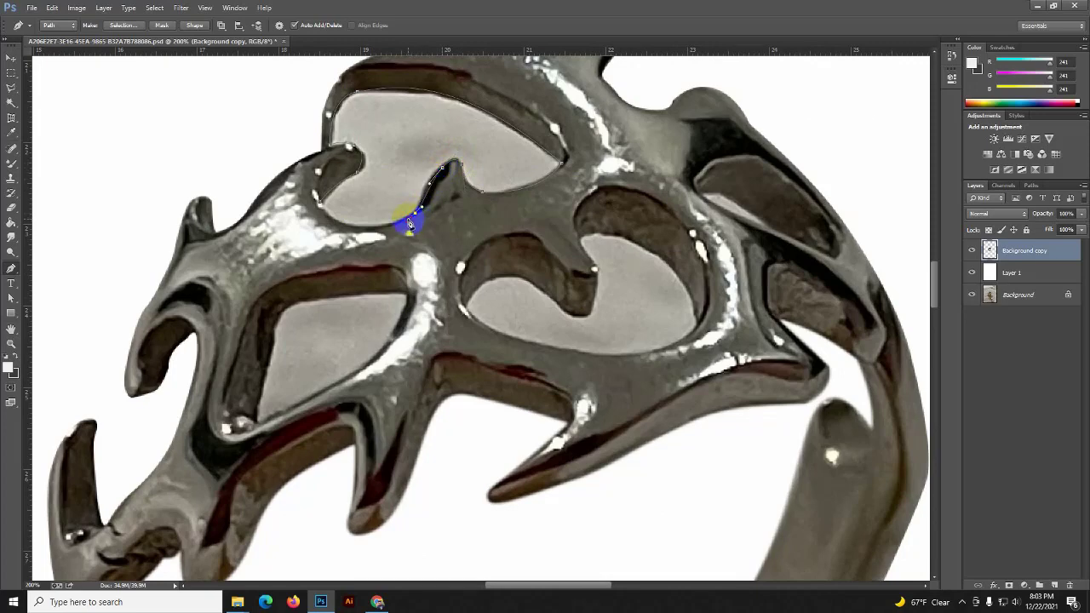
{"action": "left_click", "coordinate": [319, 208]}
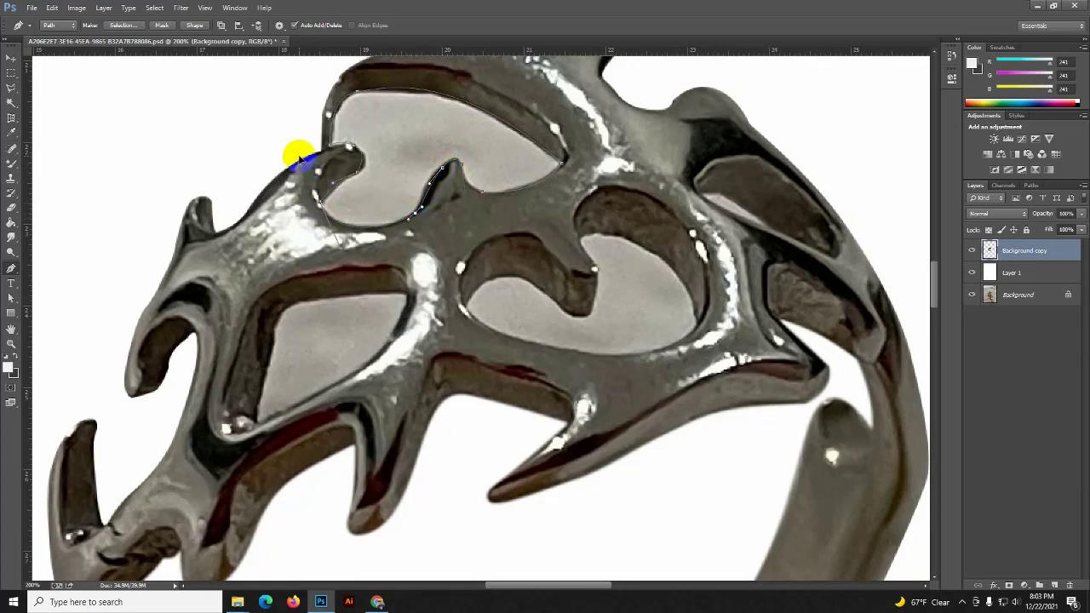
{"action": "scroll", "coordinate": [297, 153], "scroll_direction": "down", "scroll_amount": 3}
Step: Trace and close a path around the left opening
{"action": "left_click", "coordinate": [278, 224]}
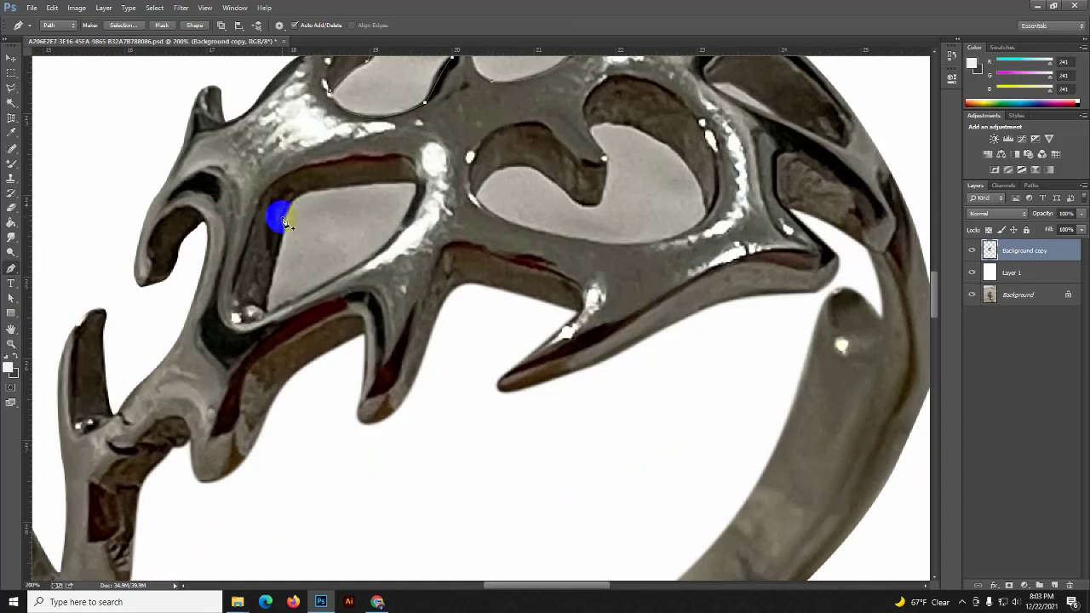
{"action": "left_click_drag", "start_coordinate": [308, 192], "coordinate": [326, 190]}
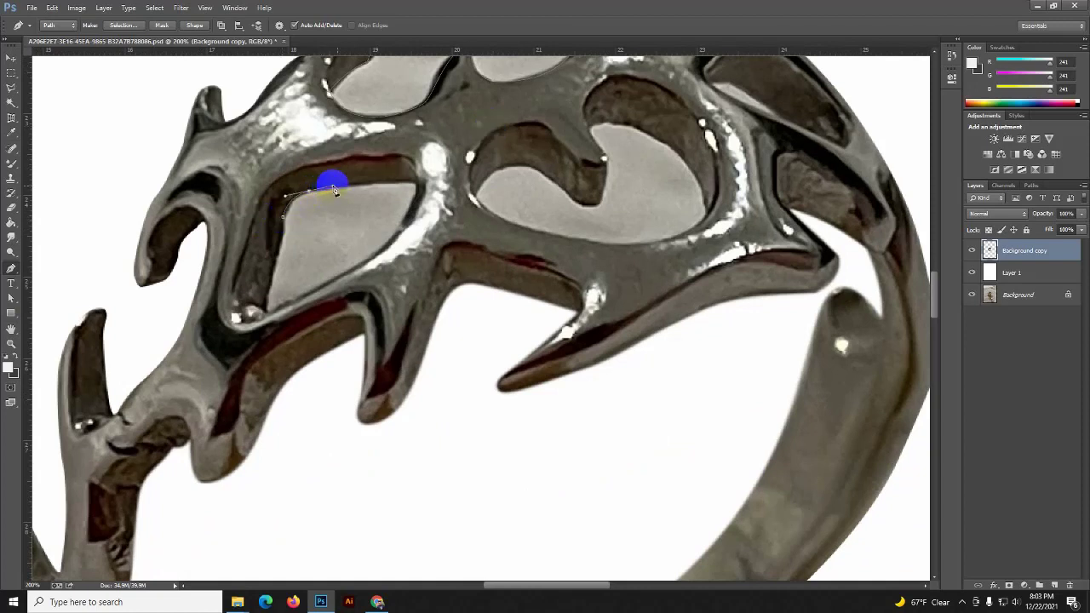
{"action": "left_click", "coordinate": [416, 188]}
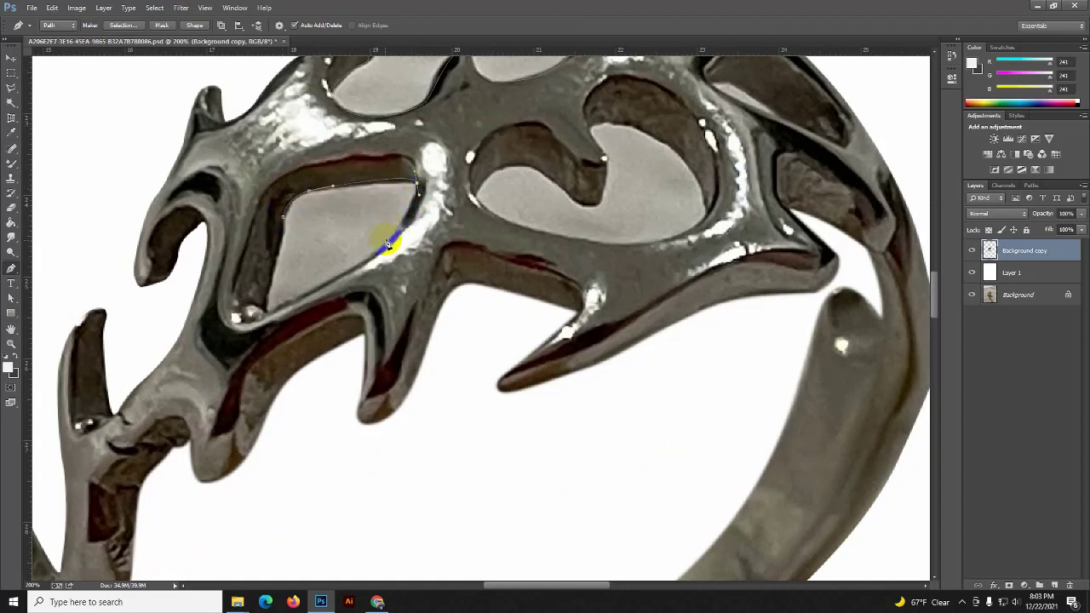
{"action": "left_click_drag", "start_coordinate": [316, 291], "coordinate": [297, 298]}
{"action": "left_click", "coordinate": [283, 222]}
Step: Trace and close a path around the middle opening
{"action": "left_click", "coordinate": [475, 198]}
{"action": "left_click", "coordinate": [549, 183]}
{"action": "mouse_move", "coordinate": [553, 183]}
{"action": "left_mouse_down"}
{"action": "mouse_move", "coordinate": [585, 213]}
{"action": "mouse_move", "coordinate": [601, 204]}
{"action": "mouse_move", "coordinate": [609, 170]}
{"action": "mouse_move", "coordinate": [595, 133]}
{"action": "left_mouse_up"}
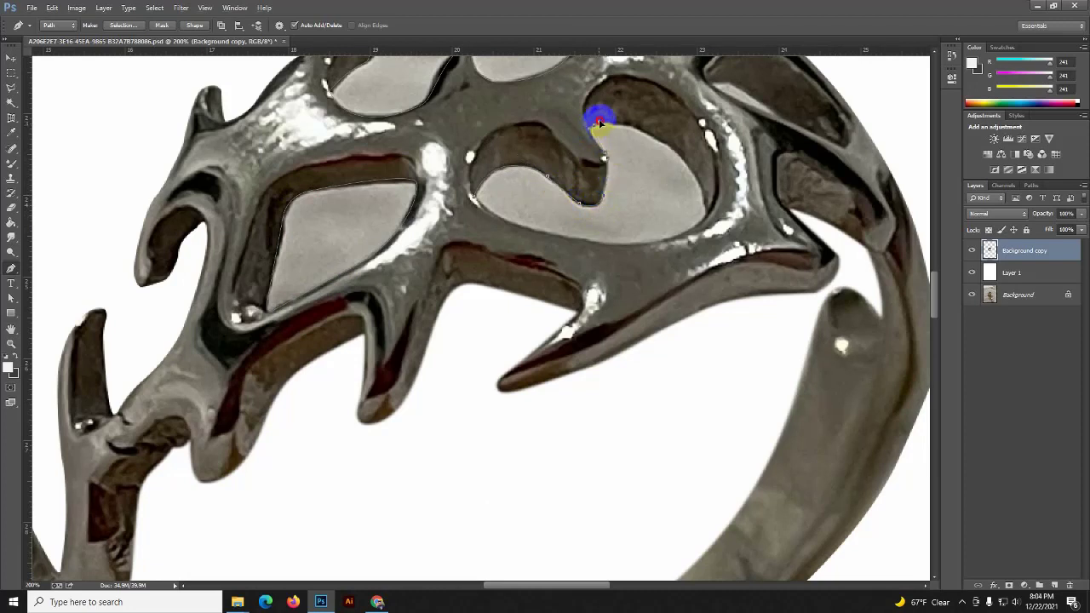
{"action": "left_click_drag", "start_coordinate": [700, 210], "coordinate": [726, 311]}
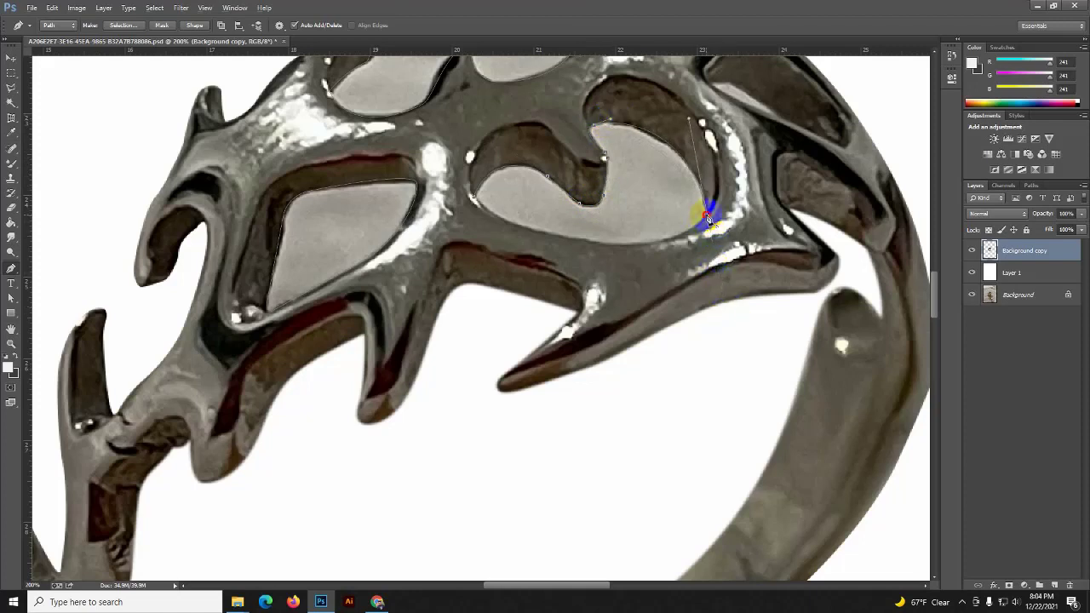
{"action": "left_click", "coordinate": [602, 249]}
{"action": "left_click_drag", "start_coordinate": [601, 248], "coordinate": [522, 232]}
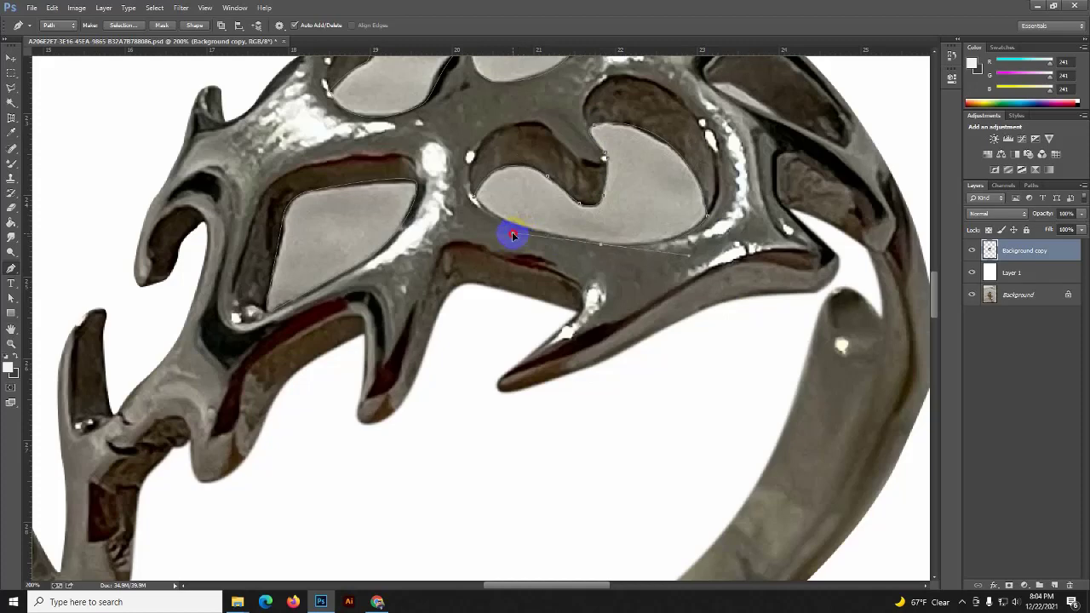
{"action": "left_click_drag", "start_coordinate": [477, 201], "coordinate": [472, 194]}
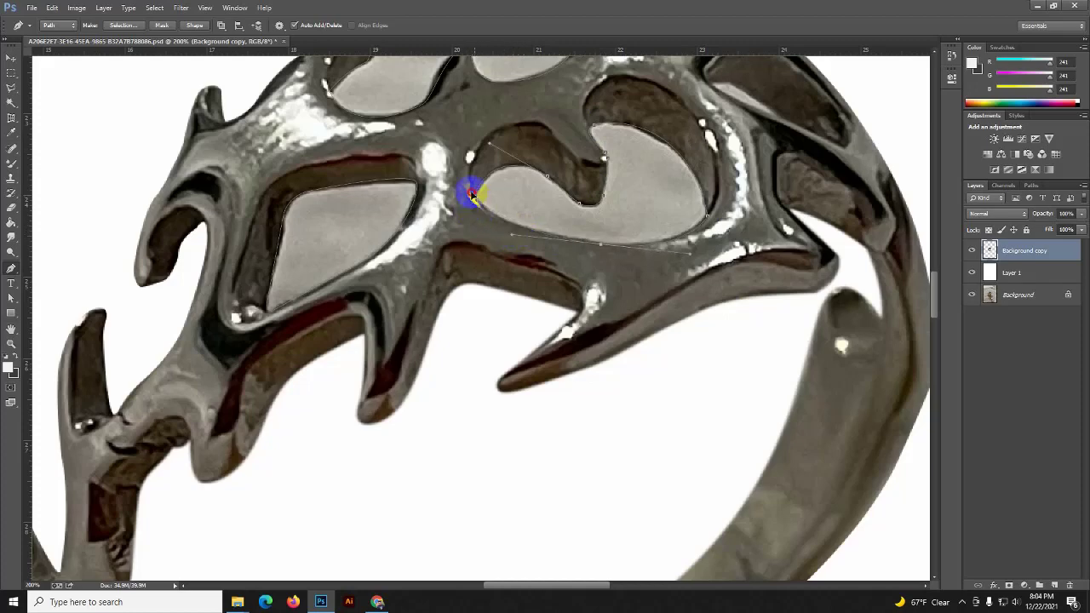
Step: Add an anchor around the next small opening and pan across the ring
{"action": "scroll", "coordinate": [470, 191], "scroll_direction": "up", "scroll_amount": 3}
{"action": "scroll", "coordinate": [570, 255], "scroll_direction": "right", "scroll_amount": 5}
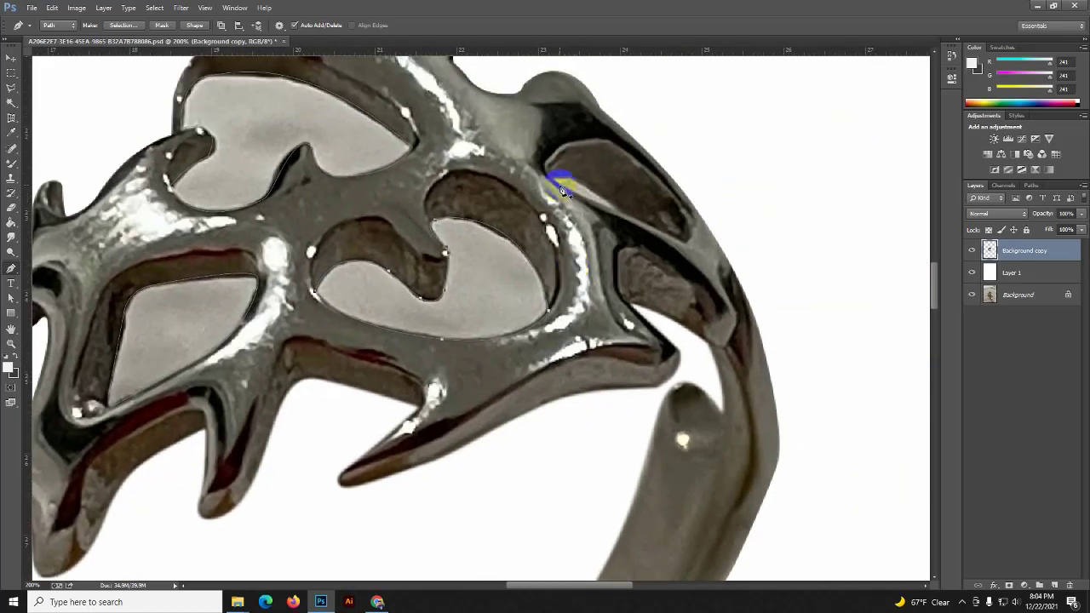
{"action": "left_click", "coordinate": [633, 218]}
{"action": "mouse_move", "coordinate": [538, 161]}
{"action": "left_mouse_down"}
{"action": "mouse_move", "coordinate": [433, 267]}
{"action": "mouse_move", "coordinate": [664, 230]}
{"action": "mouse_move", "coordinate": [535, 401]}
{"action": "mouse_move", "coordinate": [508, 256]}
{"action": "left_mouse_up"}
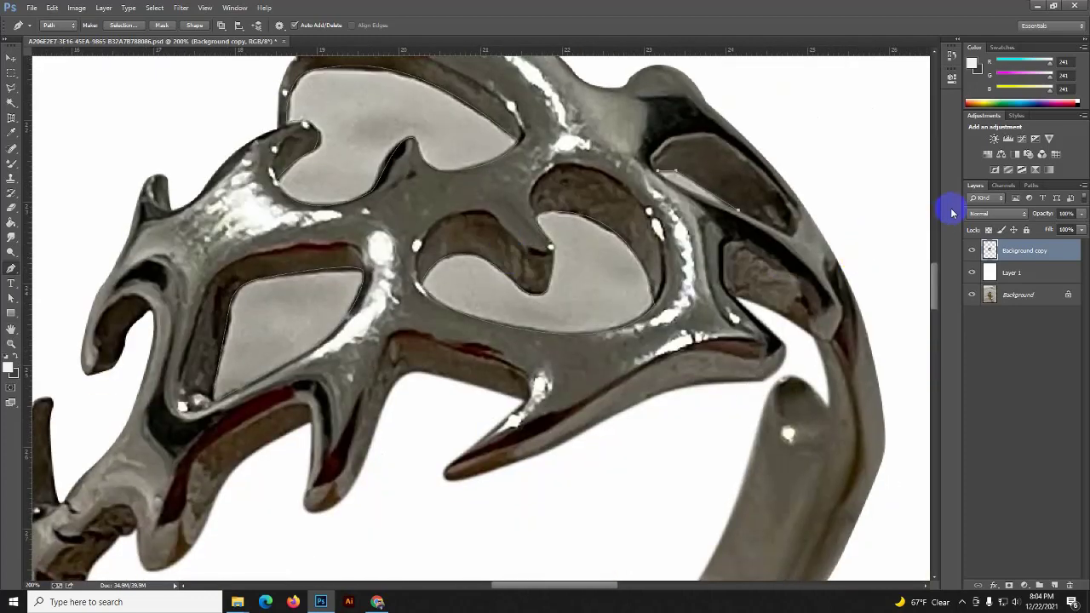
Step: Save the work path as Path 1 in the Paths panel
{"action": "left_click", "coordinate": [1030, 185]}
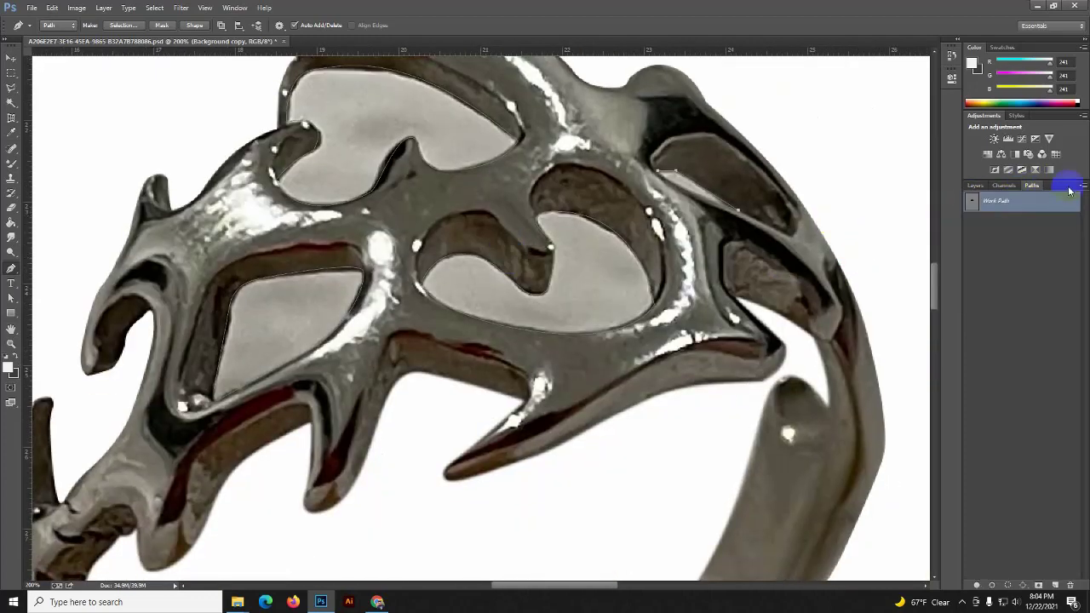
{"action": "left_click", "coordinate": [1083, 185]}
{"action": "left_click", "coordinate": [1032, 194]}
{"action": "left_click", "coordinate": [607, 203]}
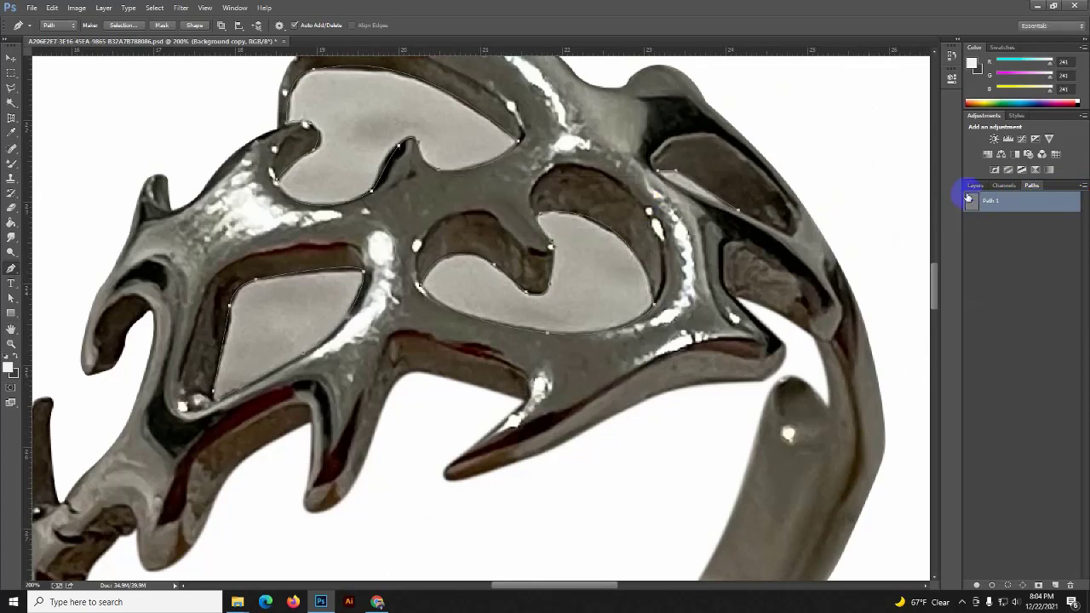
{"action": "left_click", "coordinate": [975, 185]}
Step: Turn Path 1 into a selection, delete the grey to white, and fit the page on screen
{"action": "right_click", "coordinate": [600, 201]}
{"action": "left_click", "coordinate": [641, 253]}
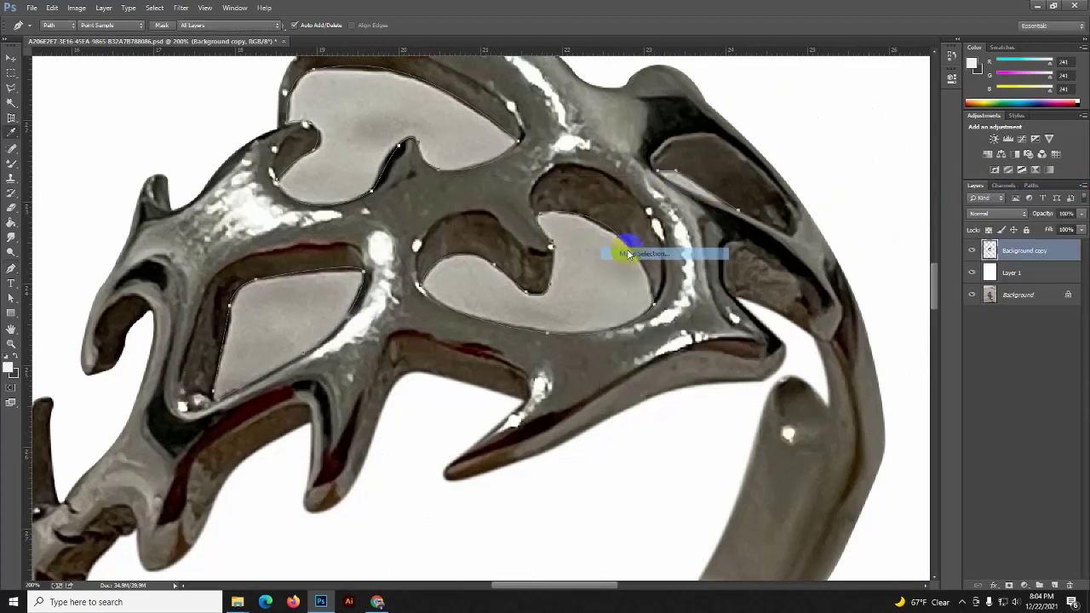
{"action": "left_click", "coordinate": [615, 175]}
{"action": "key", "text": "Delete"}
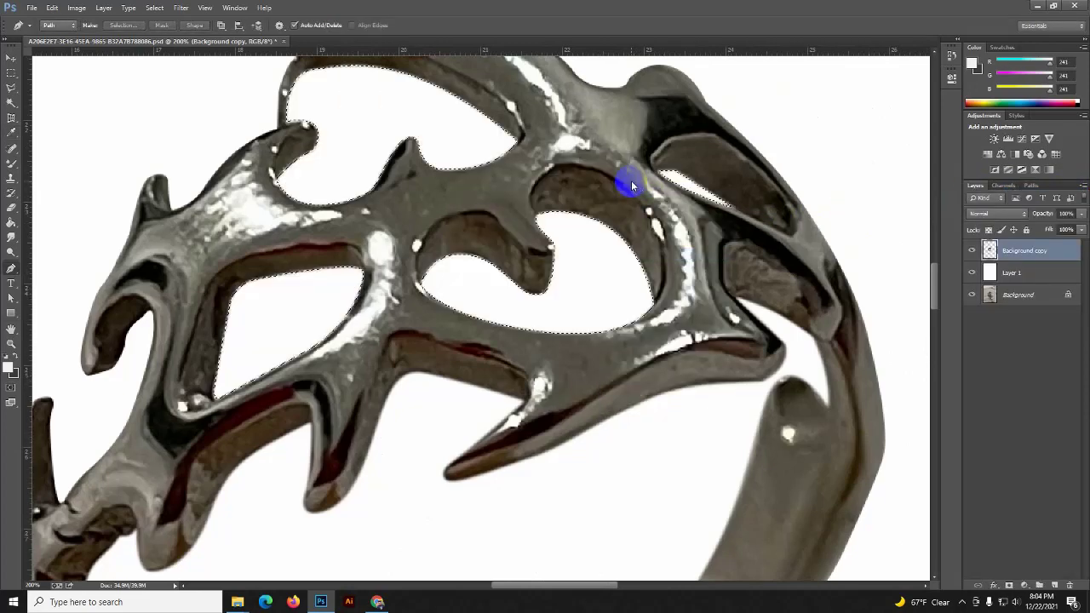
{"action": "key", "text": "ctrl+0"}
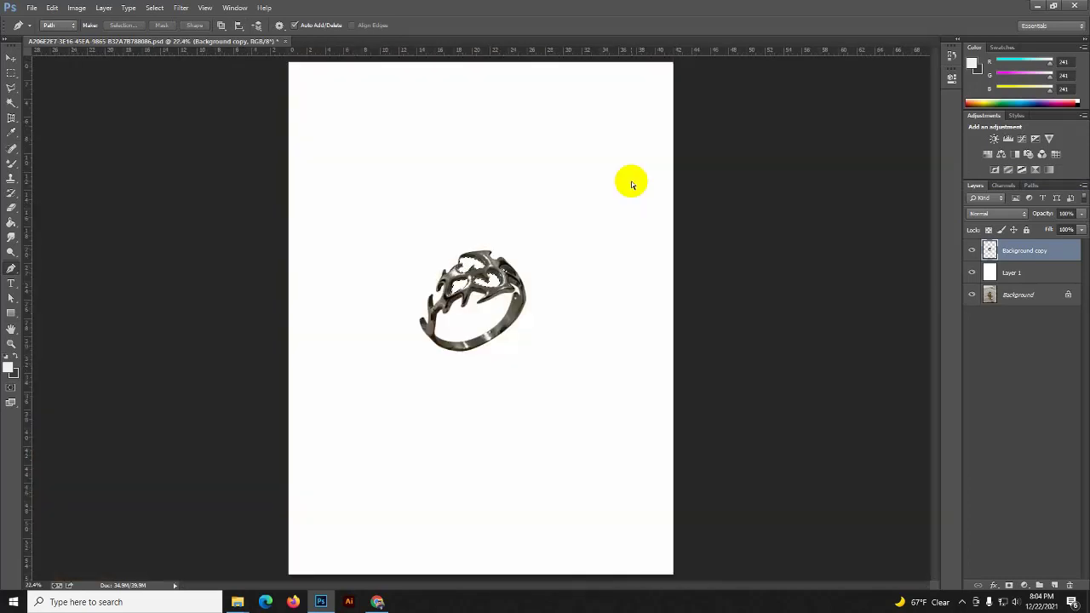
{"action": "key", "text": "ctrl+t"}
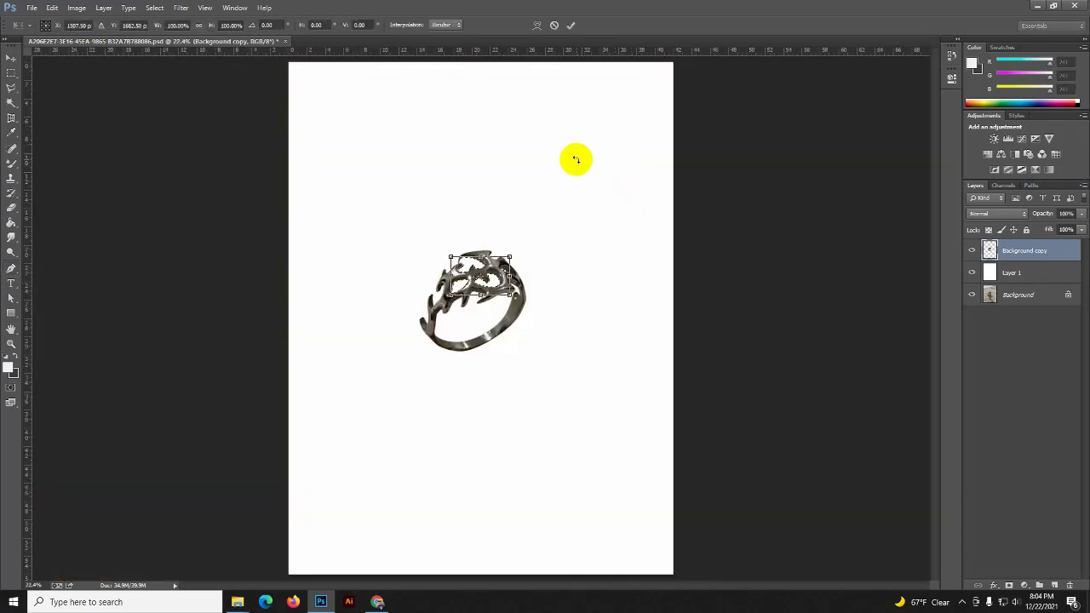
Step: Brighten the ring with a Brightness/Contrast adjustment and merge it into Background copy
{"action": "key", "text": "Escape"}
{"action": "key", "text": "p"}
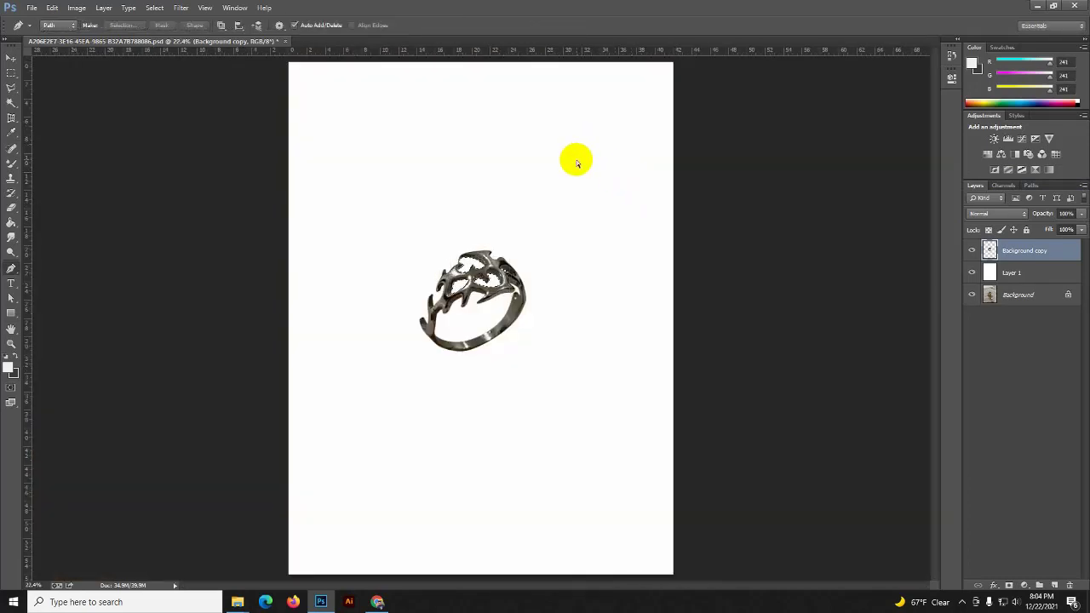
{"action": "left_click", "coordinate": [989, 250], "text": "ctrl"}
{"action": "left_click", "coordinate": [993, 139]}
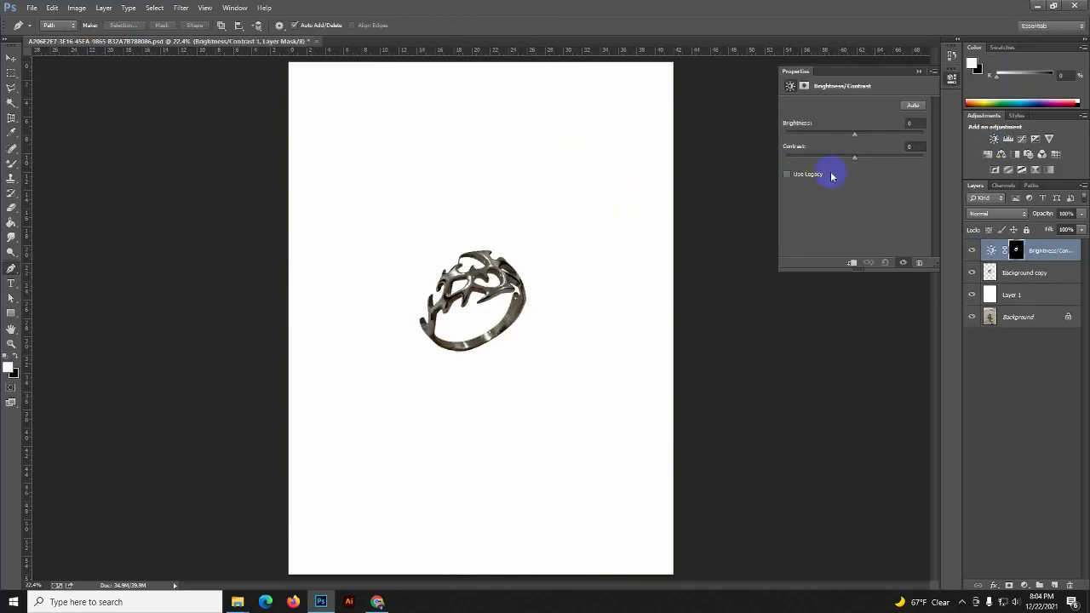
{"action": "left_click_drag", "start_coordinate": [853, 136], "coordinate": [883, 138]}
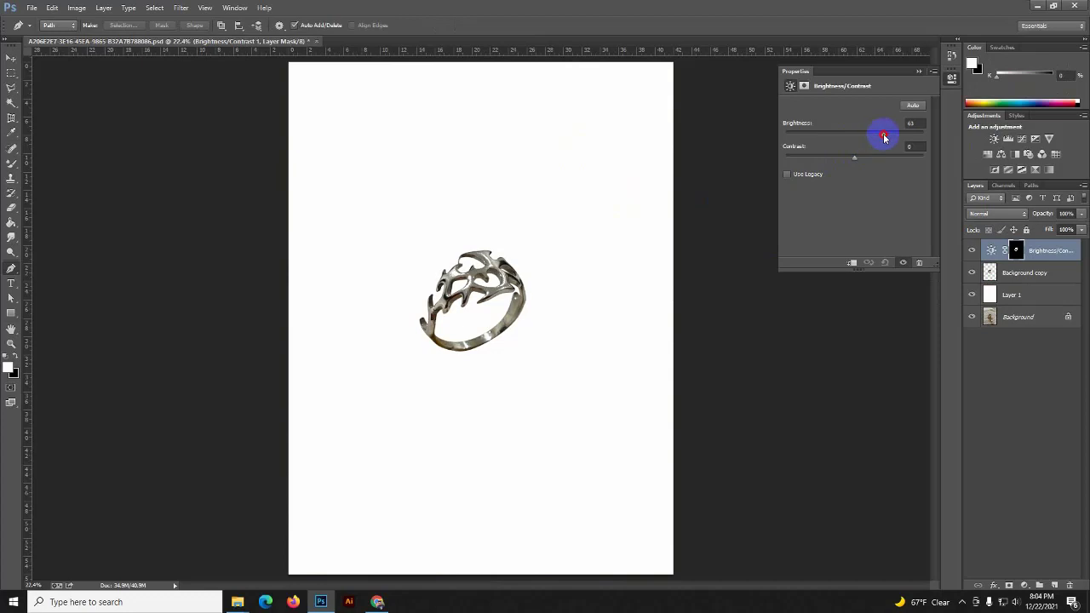
{"action": "left_click", "coordinate": [918, 71]}
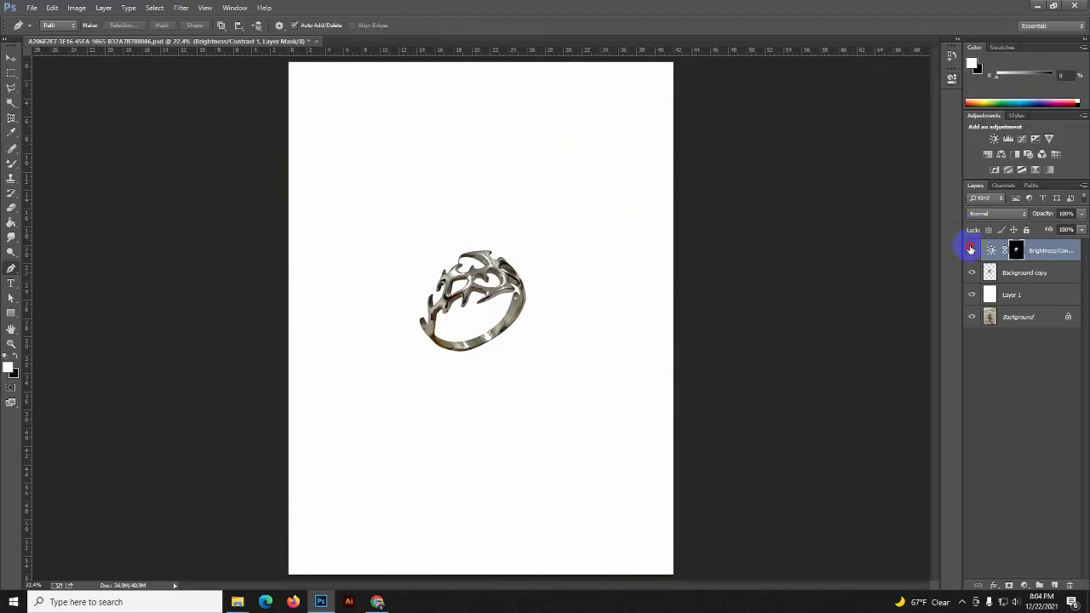
{"action": "left_click", "coordinate": [971, 250]}
{"action": "left_click", "coordinate": [1010, 273], "text": "shift"}
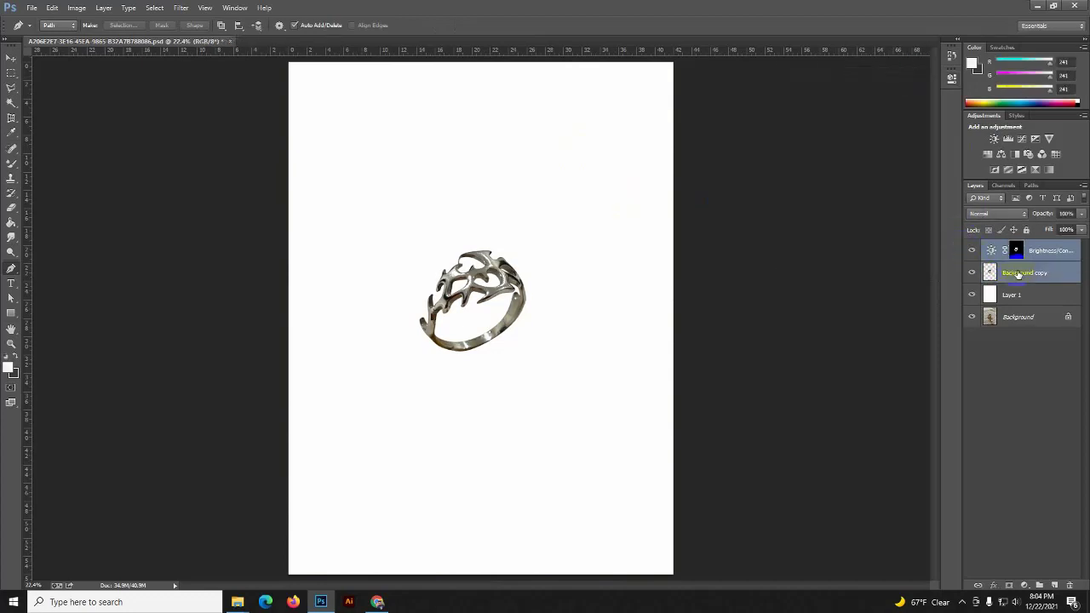
{"action": "key", "text": "ctrl+e"}
{"action": "left_click", "coordinate": [989, 249], "text": "ctrl"}
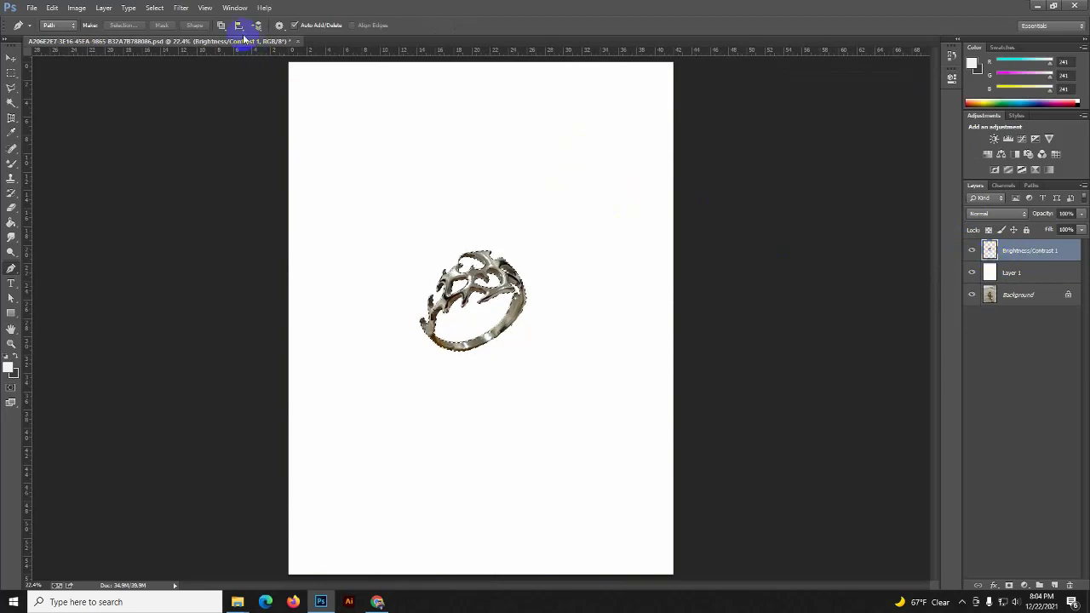
Step: Apply a Camera Raw Filter with Saturation -100, Temperature +23 and Exposure +0.15
{"action": "left_click", "coordinate": [182, 7]}
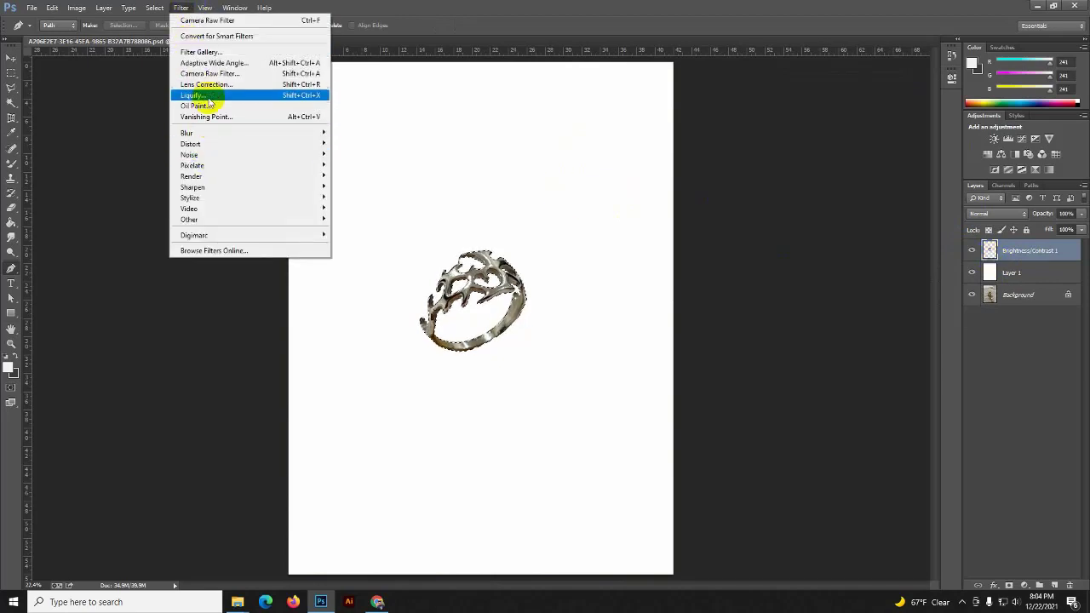
{"action": "left_click", "coordinate": [368, 147]}
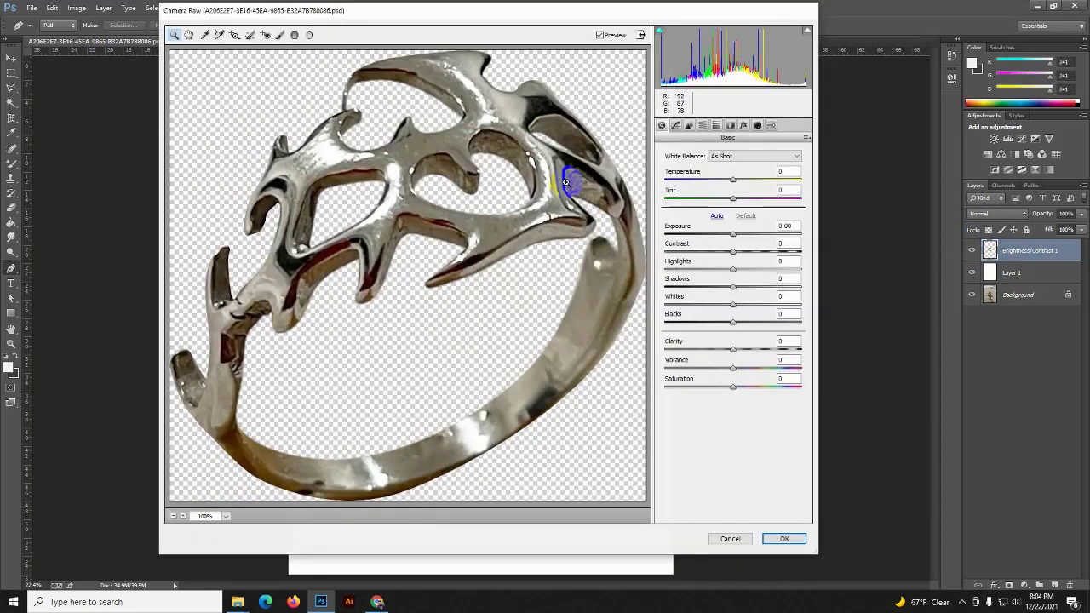
{"action": "left_click_drag", "start_coordinate": [732, 385], "coordinate": [666, 385]}
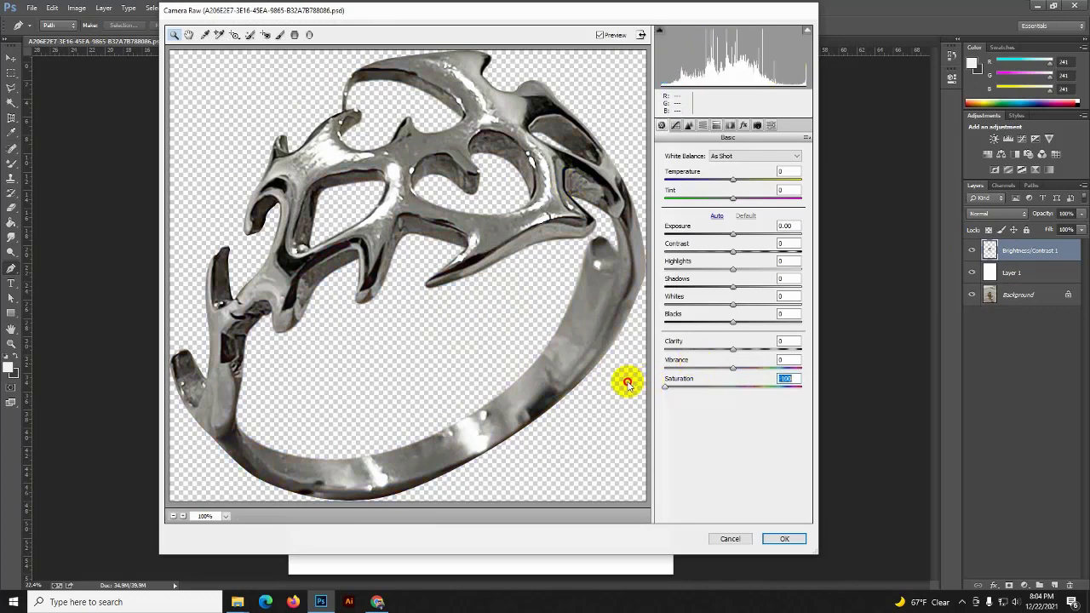
{"action": "left_click_drag", "start_coordinate": [734, 179], "coordinate": [749, 179]}
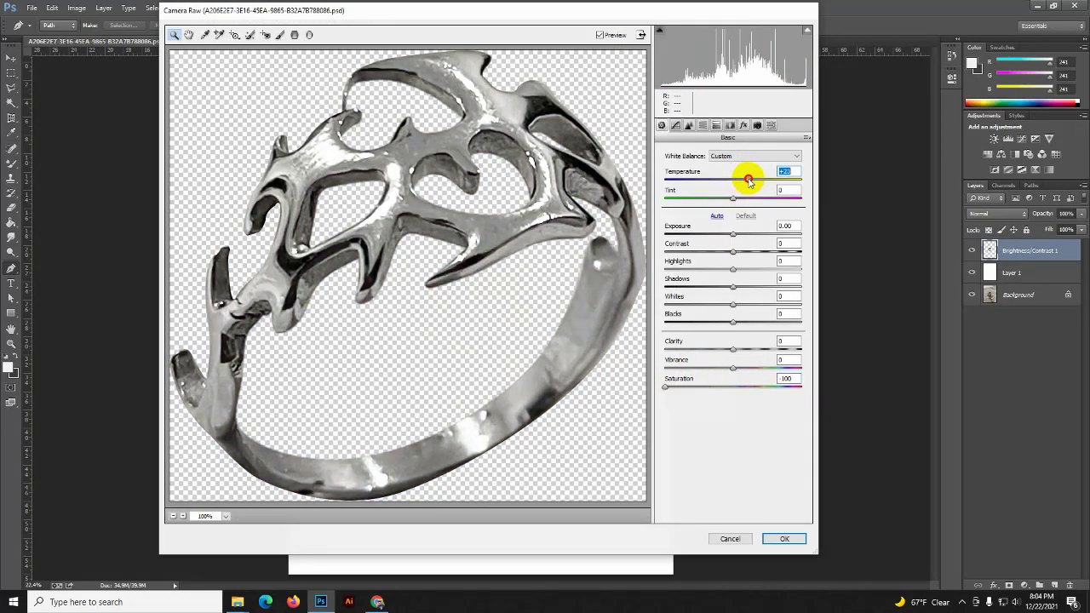
{"action": "left_click_drag", "start_coordinate": [734, 238], "coordinate": [735, 238]}
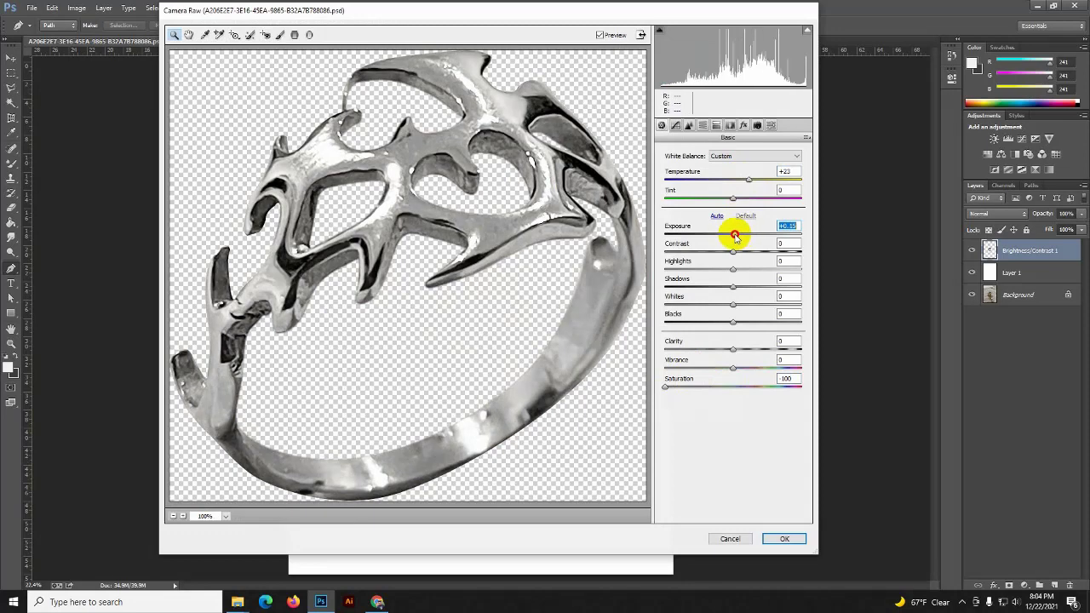
{"action": "left_click", "coordinate": [779, 538]}
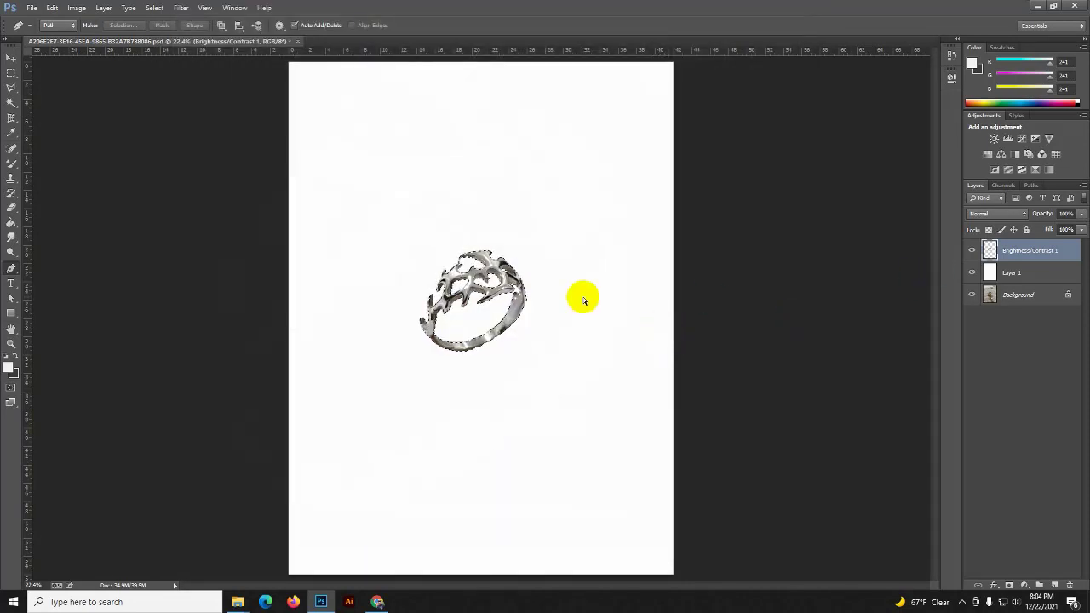
Step: Duplicate the Brightness/Contrast 1 layer and hide the original
{"action": "key", "text": "ctrl+plus"}
{"action": "key", "text": "ctrl+plus"}
{"action": "key", "text": "ctrl+plus"}
{"action": "key", "text": "ctrl+plus"}
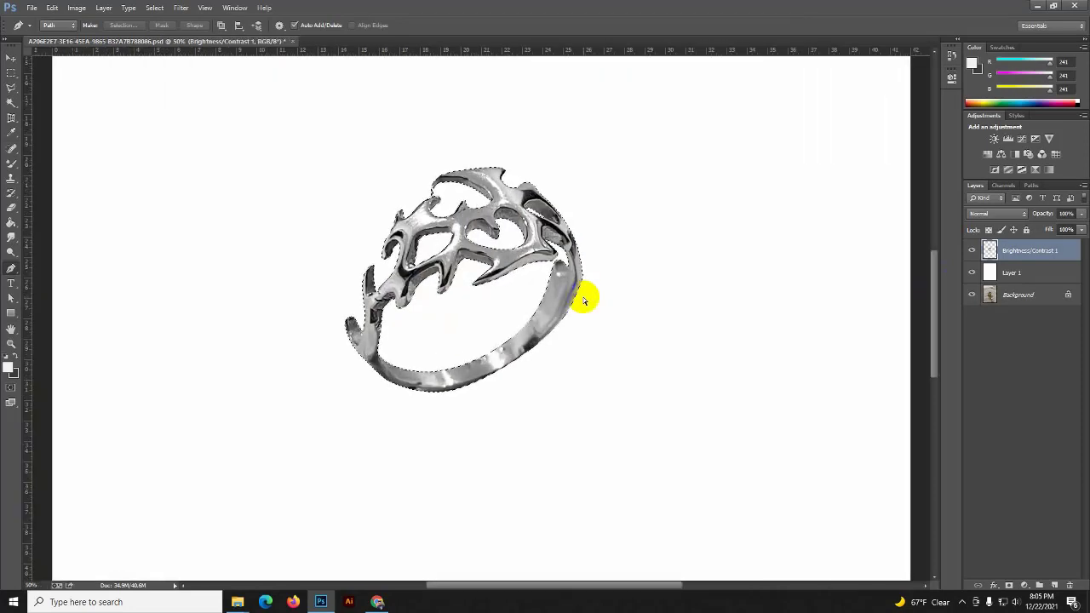
{"action": "left_click", "coordinate": [972, 273]}
{"action": "key", "text": "ctrl+j"}
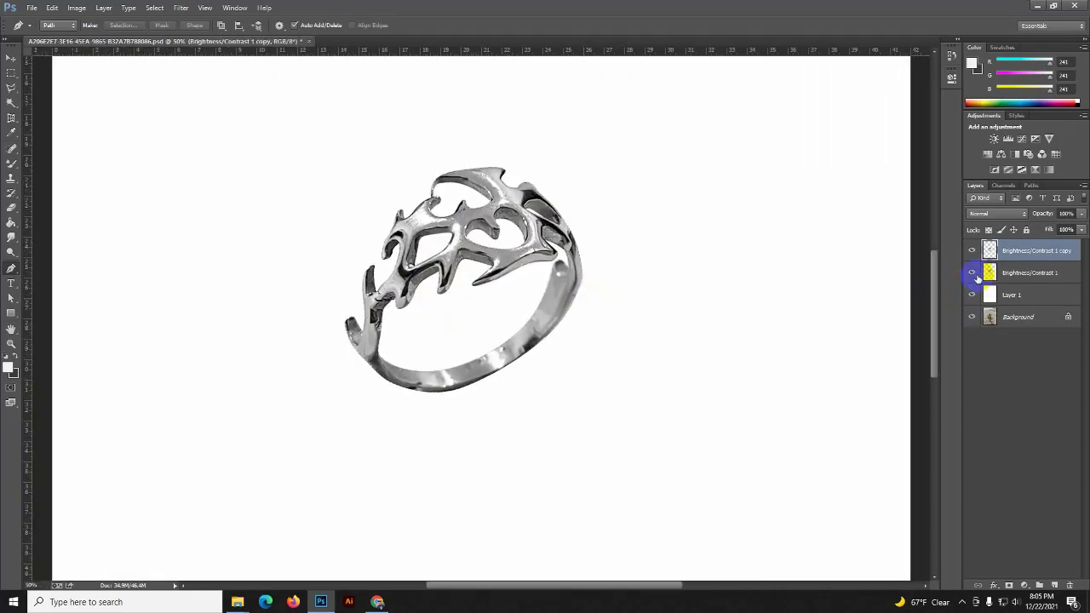
{"action": "left_click", "coordinate": [971, 273]}
{"action": "left_click", "coordinate": [990, 250], "text": "ctrl"}
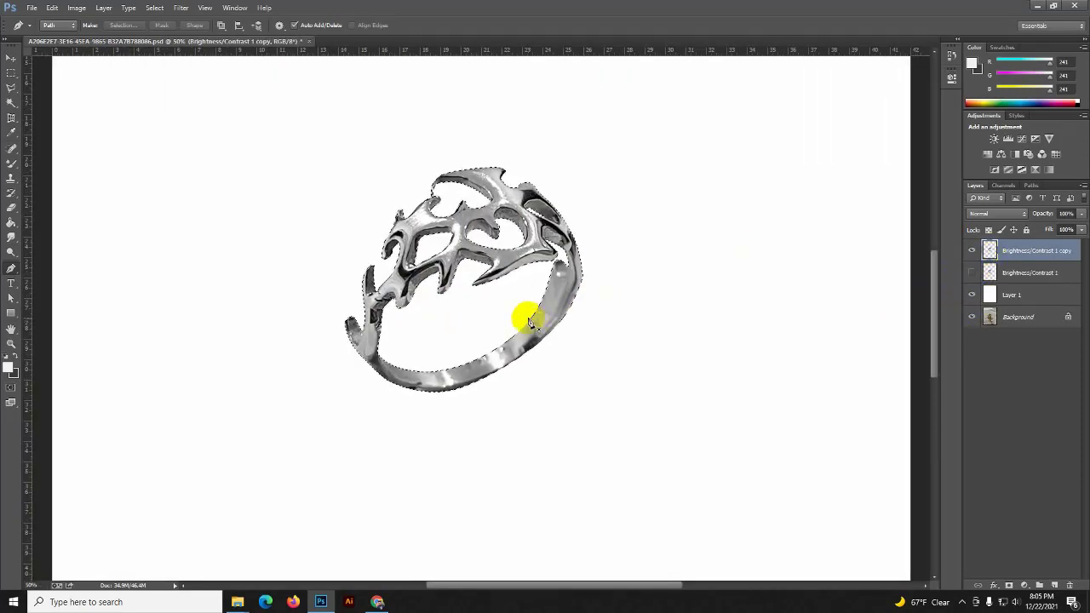
{"action": "key", "text": "ctrl+d"}
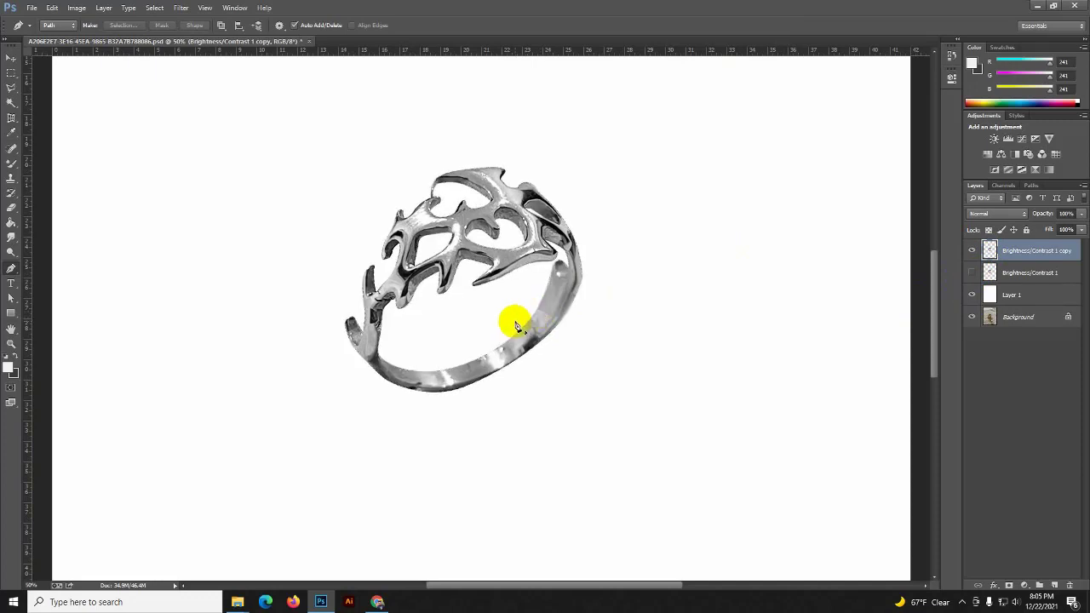
Step: Start a Pen path along the lower edge of the ring's inner band
{"action": "left_click", "coordinate": [386, 363]}
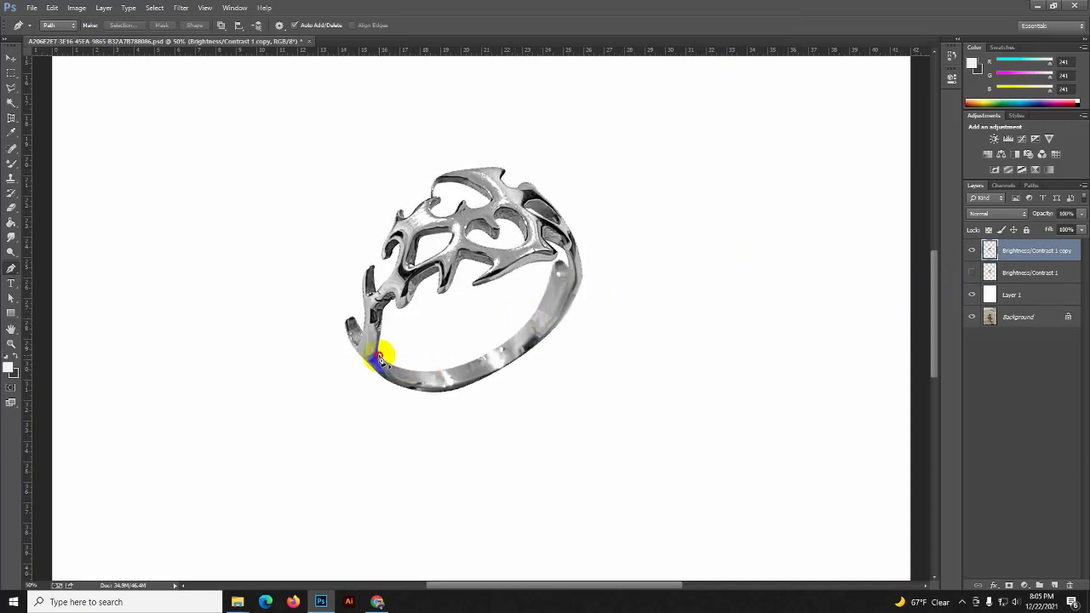
{"action": "left_click", "coordinate": [422, 383]}
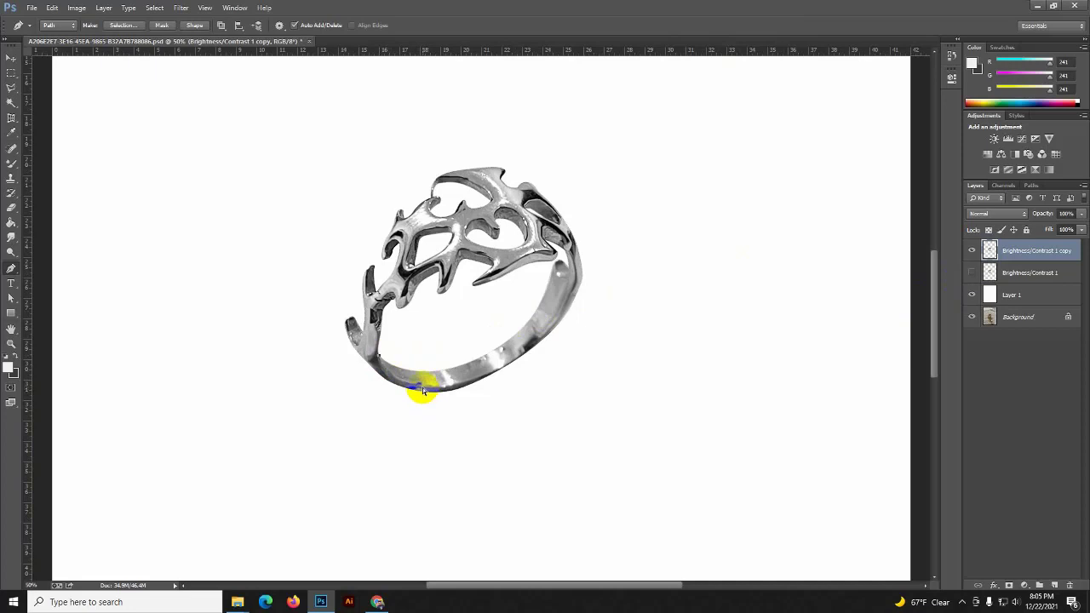
{"action": "key", "text": "ctrl+plus"}
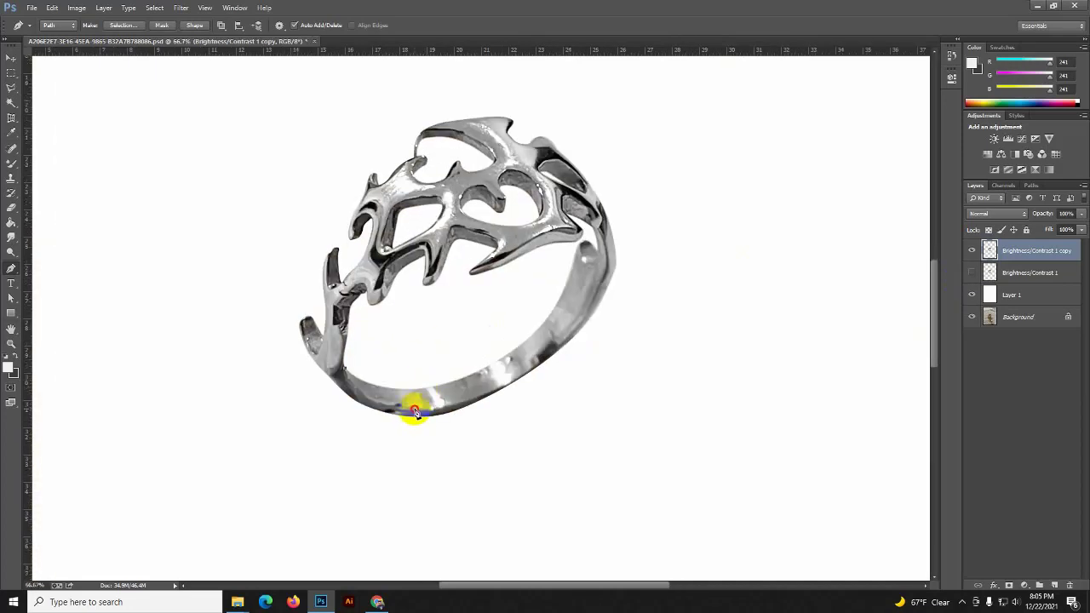
{"action": "left_click_drag", "start_coordinate": [416, 413], "coordinate": [488, 419]}
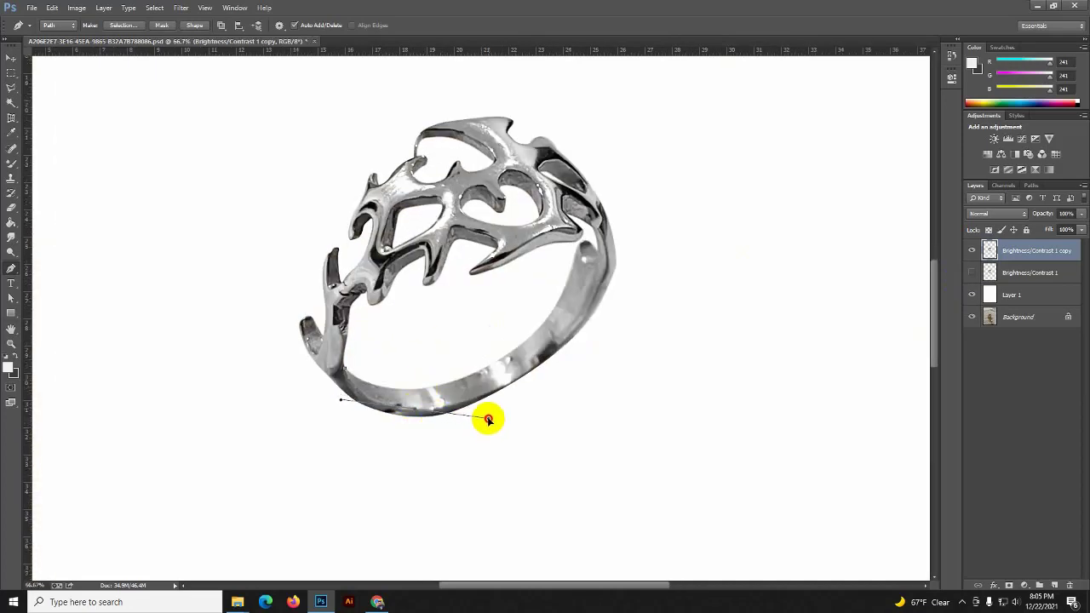
{"action": "left_click", "coordinate": [417, 412], "text": "alt"}
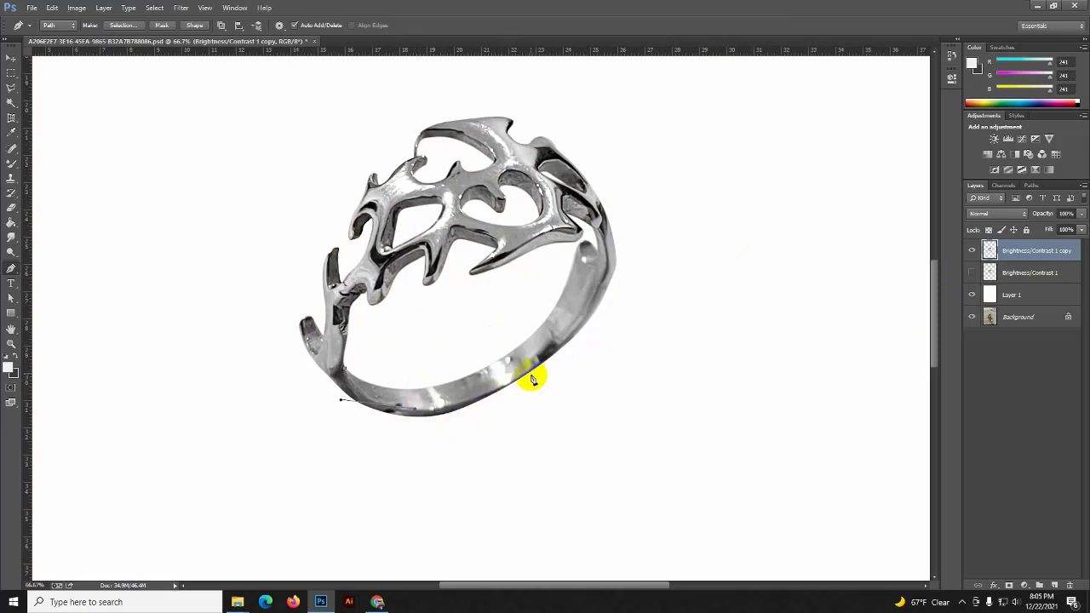
{"action": "left_click_drag", "start_coordinate": [531, 375], "coordinate": [591, 328]}
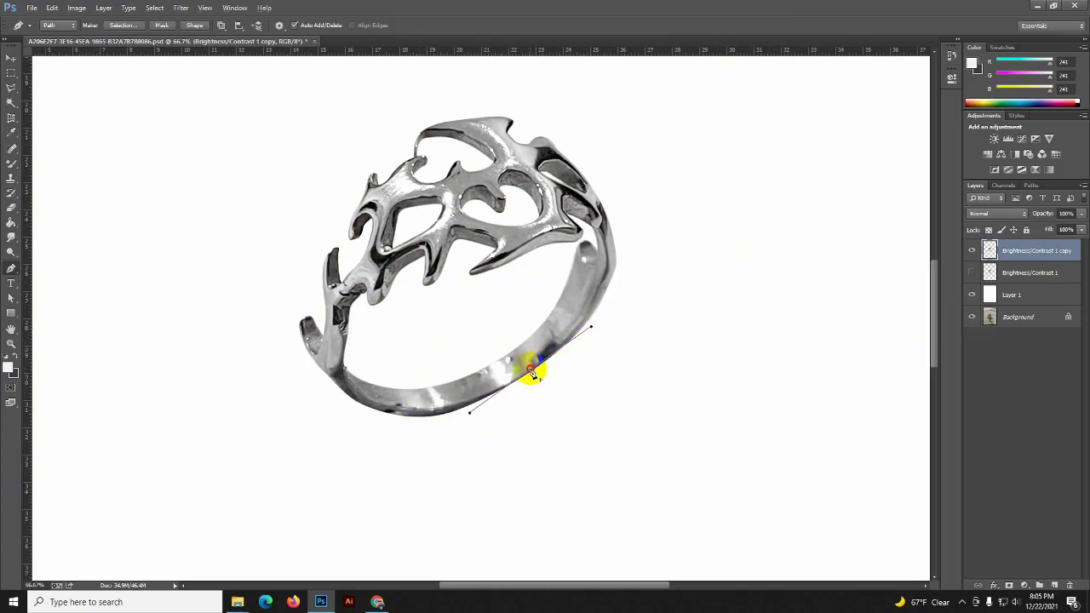
{"action": "left_click", "coordinate": [531, 372], "text": "alt"}
Step: Close the band path, convert it to a selection, and add Layer 2
{"action": "left_click_drag", "start_coordinate": [605, 262], "coordinate": [613, 220]}
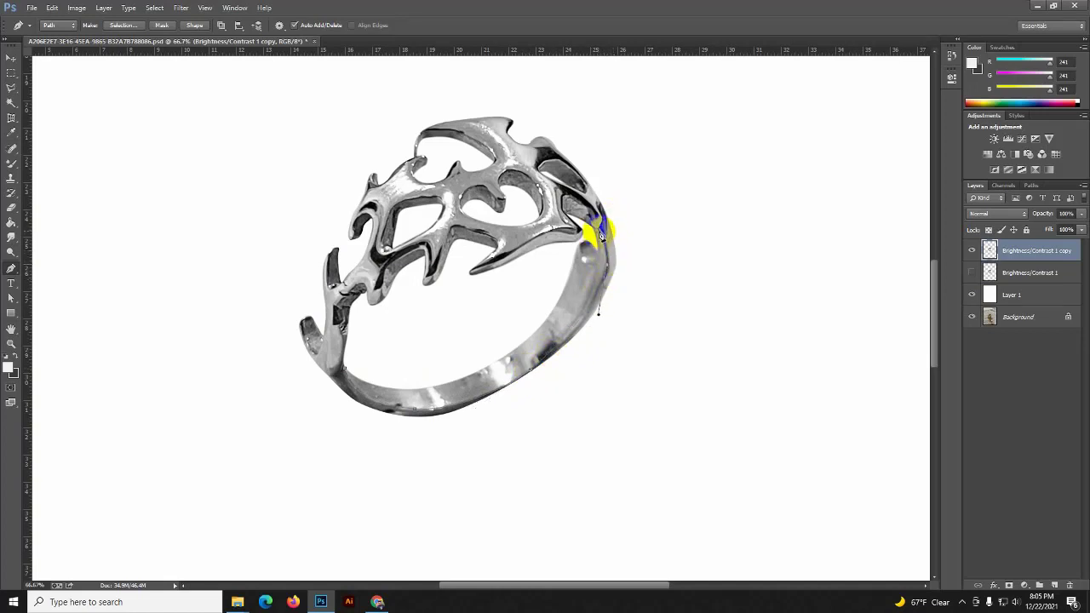
{"action": "left_click", "coordinate": [598, 230]}
{"action": "left_click", "coordinate": [583, 242]}
{"action": "left_click", "coordinate": [393, 360]}
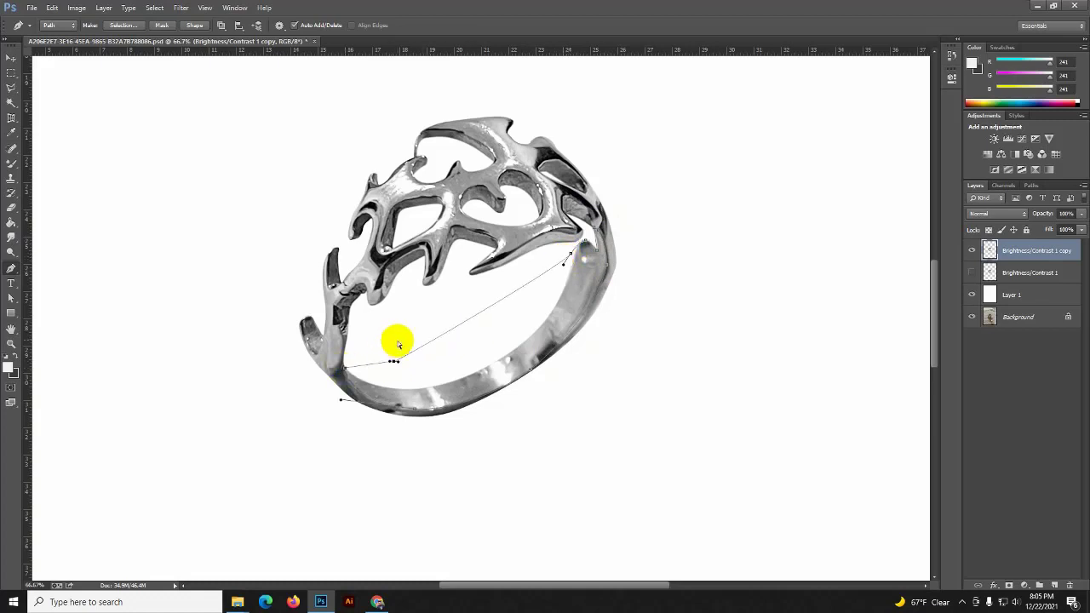
{"action": "key", "text": "ctrl+Return"}
{"action": "key", "text": "ctrl+j"}
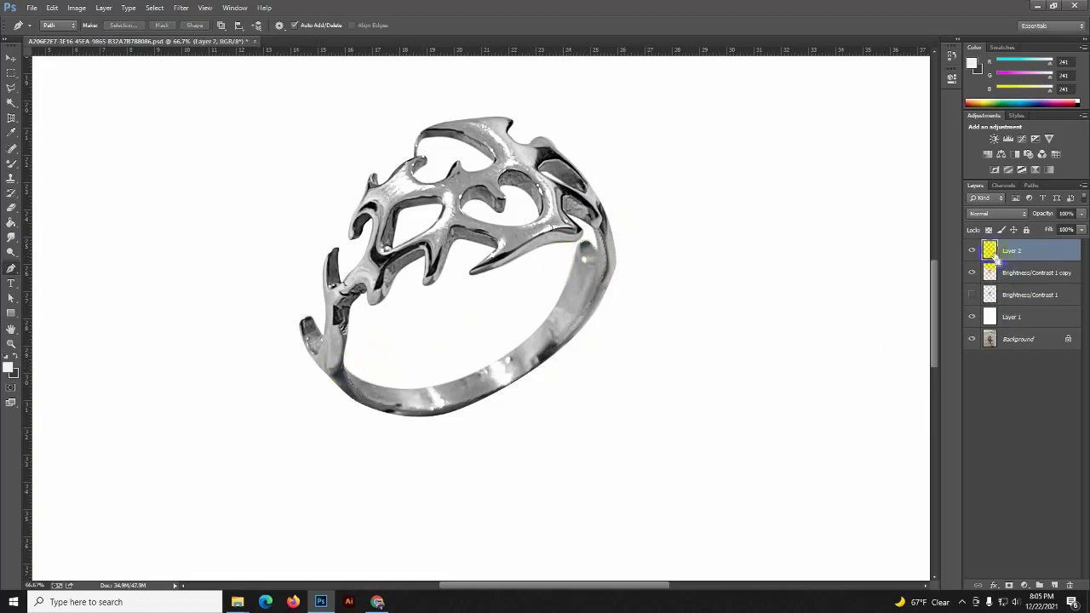
Step: Paint the inner band with grey sampled from the ring using a size-125 brush
{"action": "left_click", "coordinate": [989, 249], "text": "ctrl"}
{"action": "right_click", "coordinate": [17, 164]}
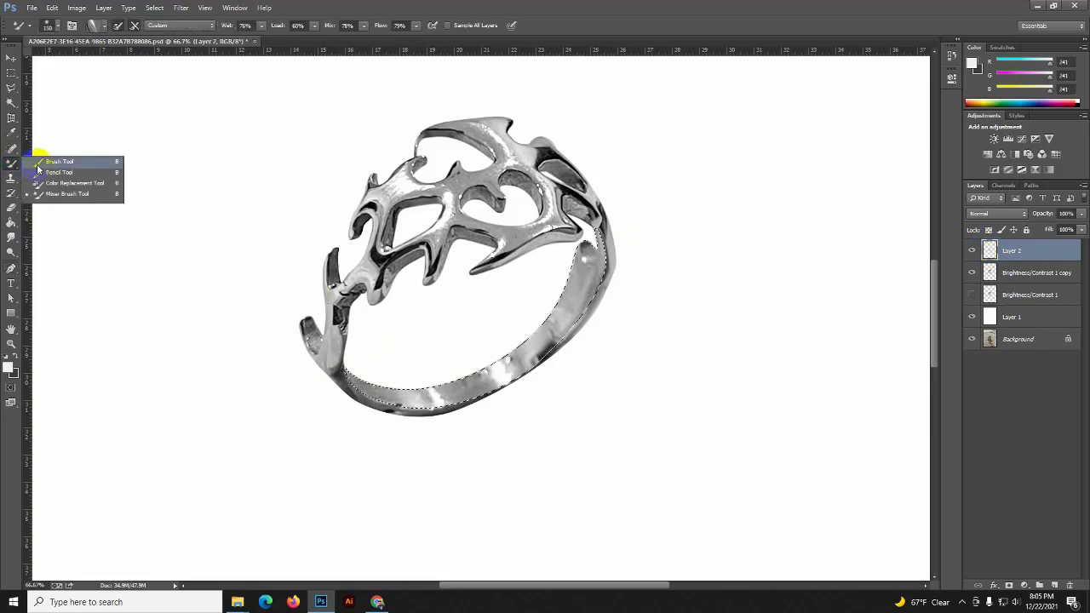
{"action": "left_click", "coordinate": [60, 159]}
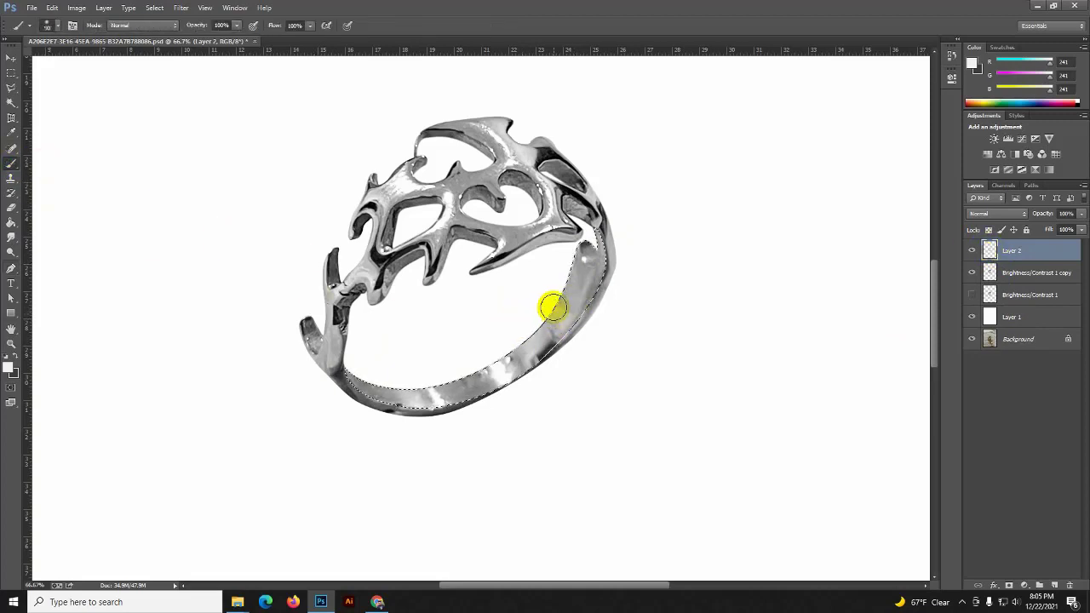
{"action": "key", "text": "bracketright"}
{"action": "key", "text": "bracketright"}
{"action": "key", "text": "bracketright"}
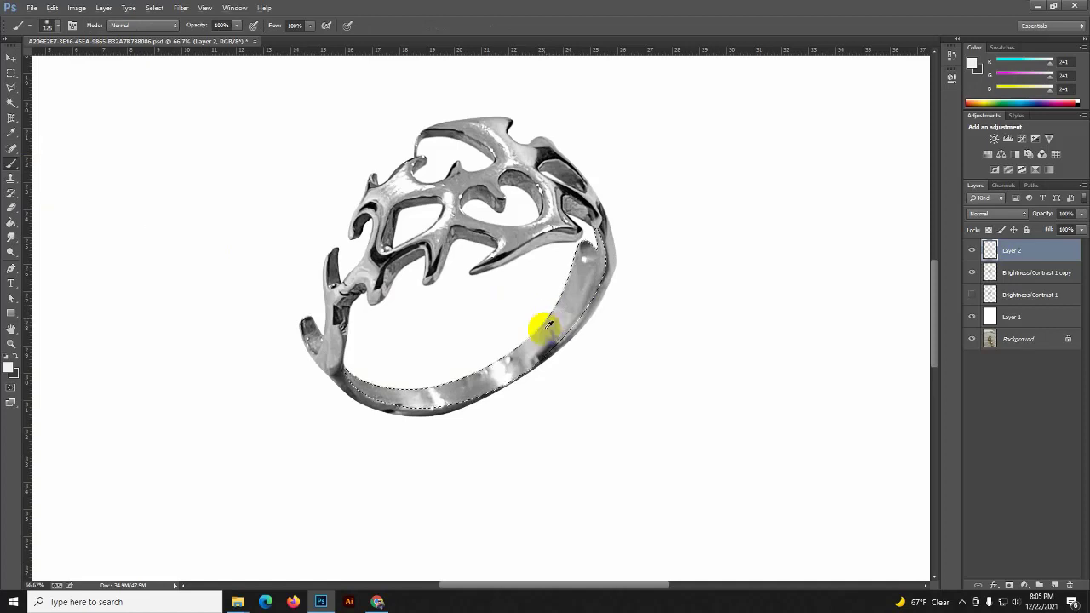
{"action": "left_click", "coordinate": [549, 321], "text": "alt"}
{"action": "mouse_move", "coordinate": [552, 321]}
{"action": "left_mouse_down"}
{"action": "mouse_move", "coordinate": [584, 261]}
{"action": "mouse_move", "coordinate": [579, 321]}
{"action": "mouse_move", "coordinate": [524, 356]}
{"action": "left_mouse_up"}
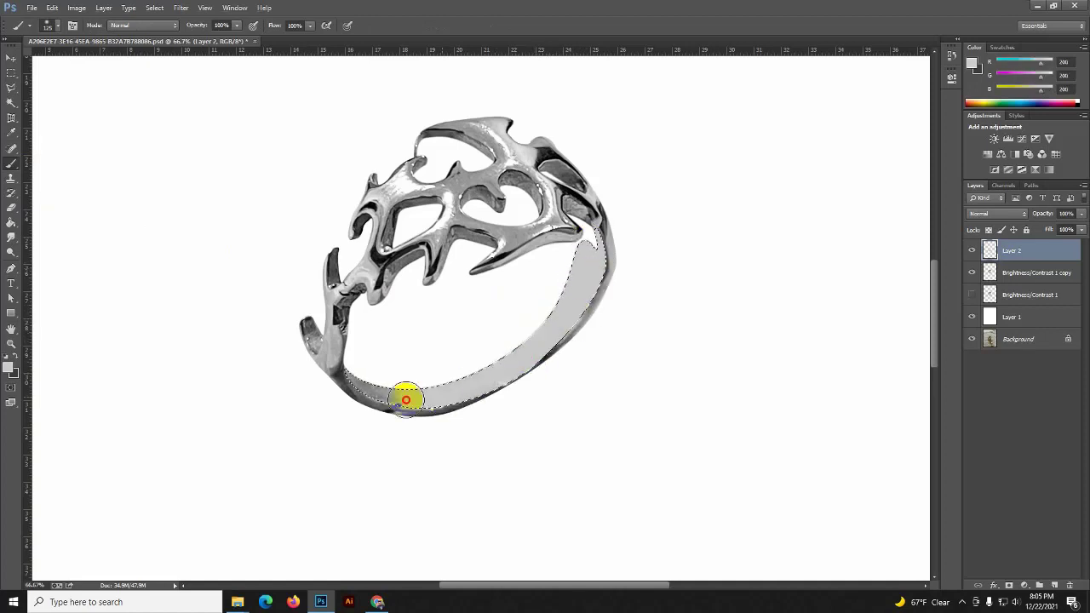
{"action": "left_click_drag", "start_coordinate": [406, 399], "coordinate": [414, 406]}
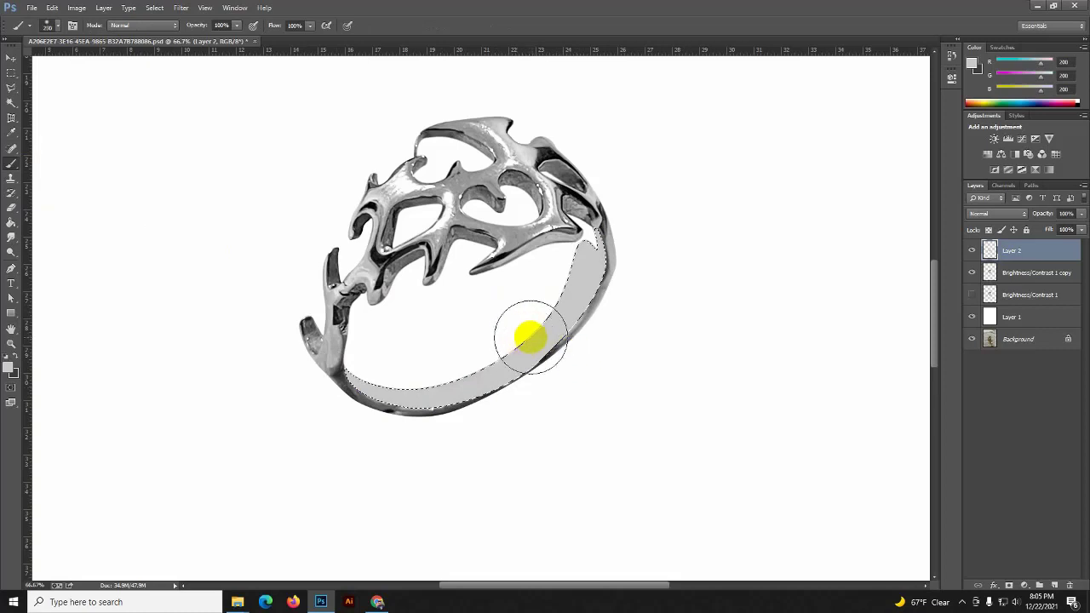
Step: Paint a white highlight along the band and deselect
{"action": "left_click", "coordinate": [639, 334], "text": "alt"}
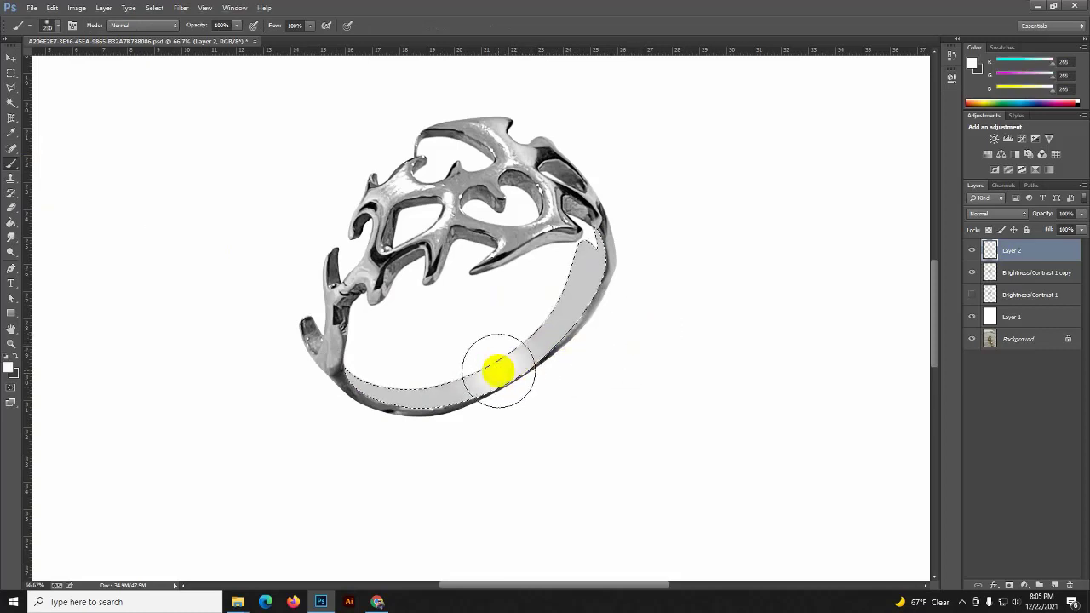
{"action": "left_click_drag", "start_coordinate": [498, 370], "coordinate": [346, 387]}
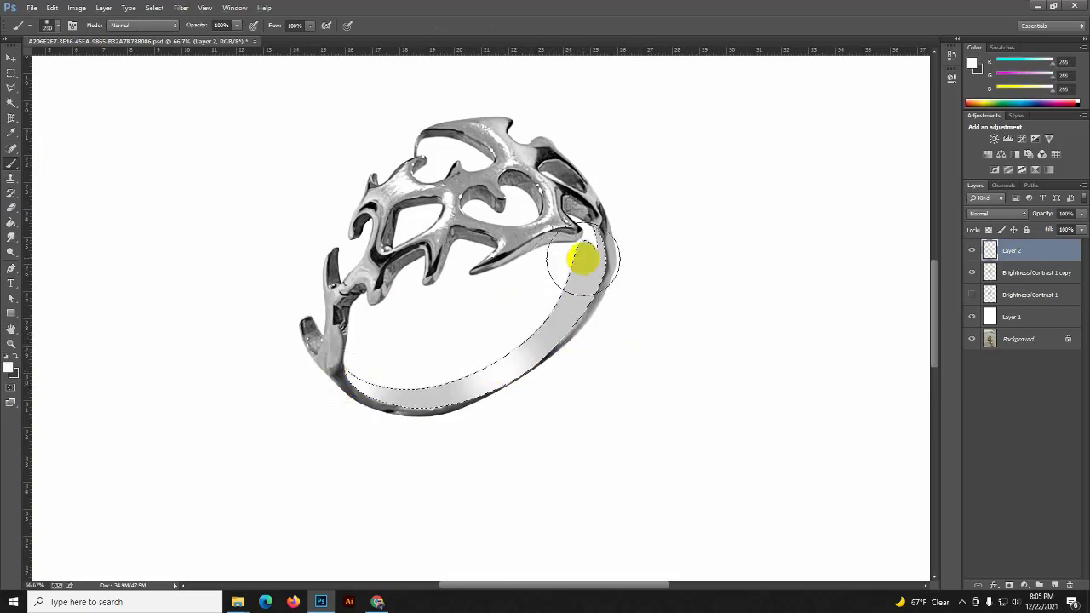
{"action": "key", "text": "ctrl+d"}
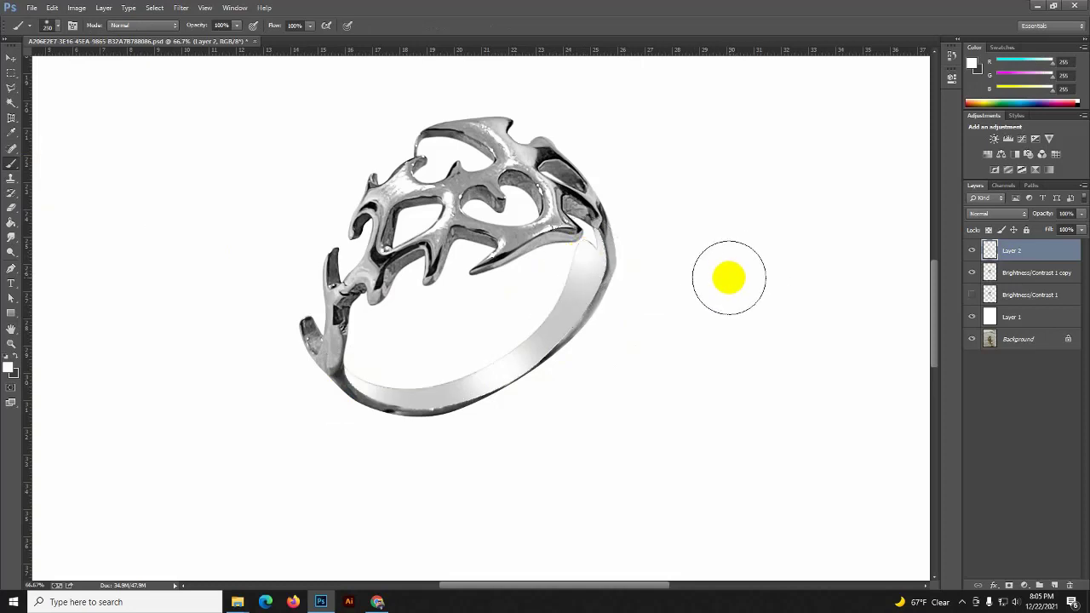
{"action": "key", "text": "ctrl+minus"}
{"action": "key", "text": "ctrl+minus"}
{"action": "key", "text": "ctrl+minus"}
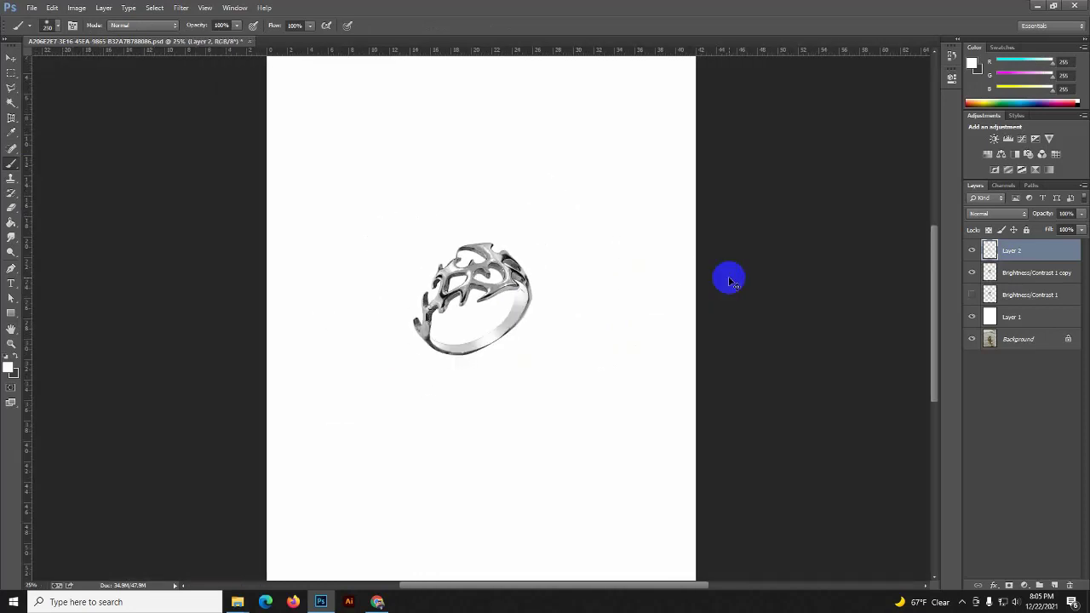
{"action": "key", "text": "ctrl+plus"}
{"action": "key", "text": "ctrl+plus"}
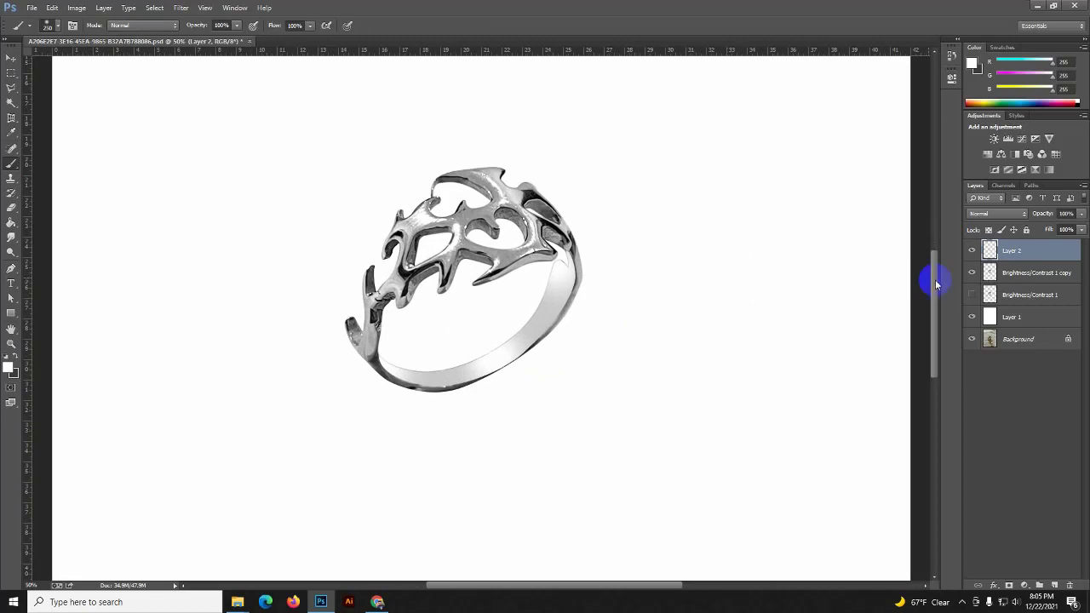
Step: Load the duplicated ring layer's outline as a selection and set the Mixer Brush to size 40
{"action": "left_click", "coordinate": [1001, 273]}
{"action": "left_click", "coordinate": [989, 272], "text": "ctrl"}
{"action": "left_click", "coordinate": [972, 294]}
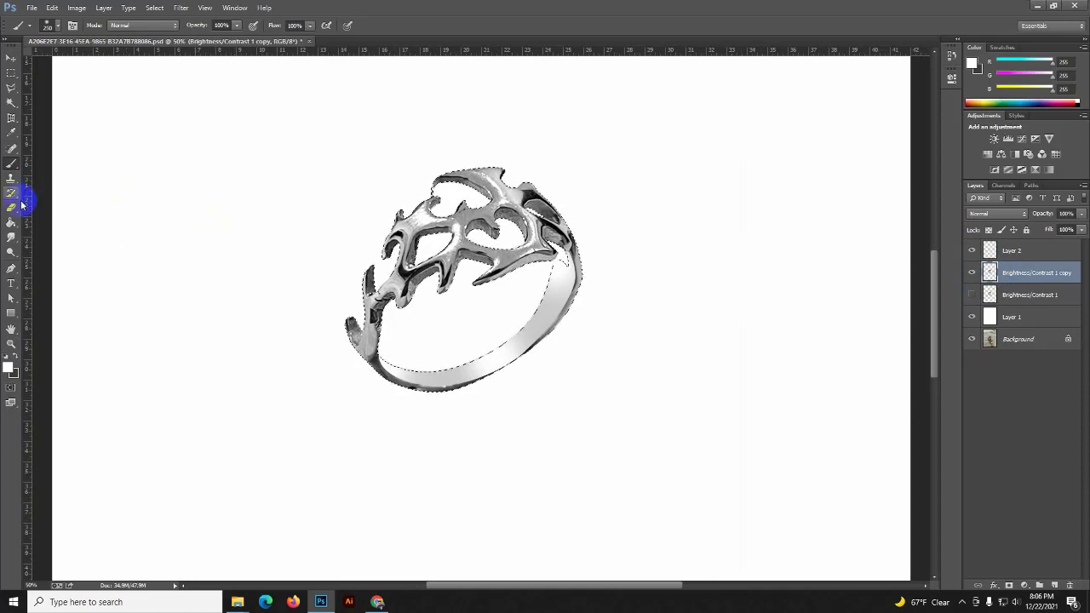
{"action": "right_click", "coordinate": [13, 167]}
{"action": "left_click", "coordinate": [51, 193]}
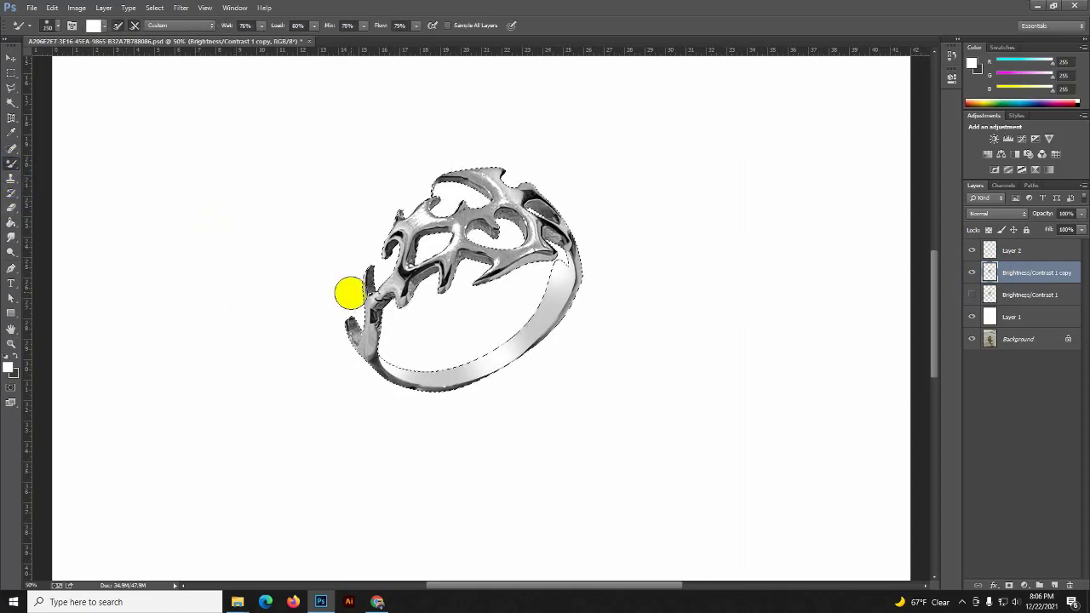
{"action": "scroll", "coordinate": [349, 294], "scroll_direction": "up", "scroll_amount": 1}
{"action": "scroll", "coordinate": [349, 293], "scroll_direction": "up", "scroll_amount": 1}
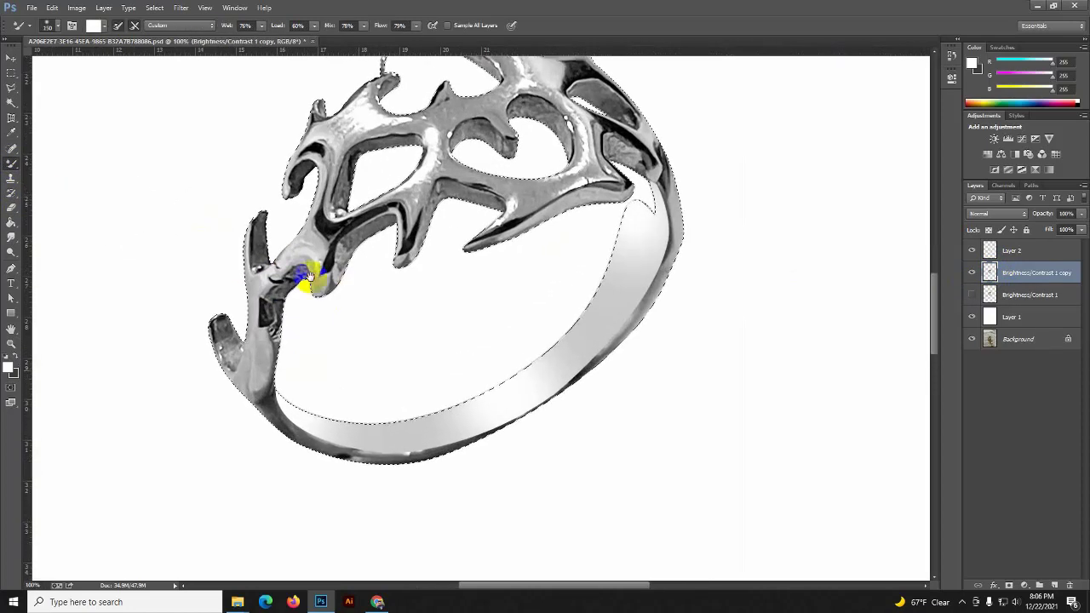
{"action": "scroll", "coordinate": [311, 280], "scroll_direction": "down", "scroll_amount": 2}
{"action": "key", "text": "bracketleft"}
{"action": "key", "text": "bracketleft"}
{"action": "key", "text": "bracketleft"}
Step: Blend the ring's inner, outer and upper edges and left prongs into smooth metal
{"action": "left_click_drag", "start_coordinate": [278, 294], "coordinate": [275, 285]}
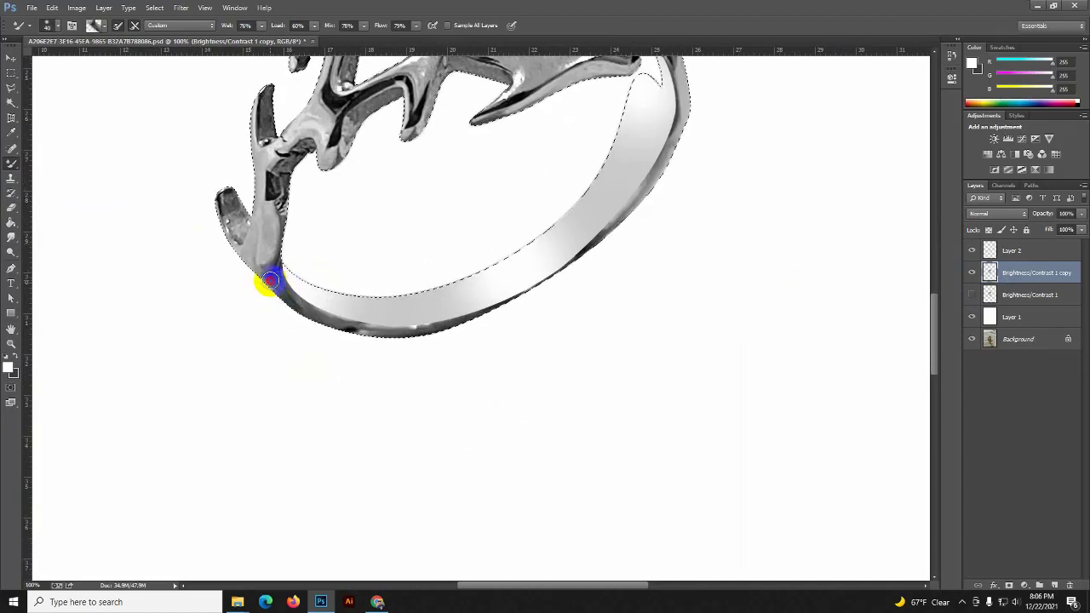
{"action": "mouse_move", "coordinate": [275, 286]}
{"action": "left_mouse_down"}
{"action": "mouse_move", "coordinate": [309, 316]}
{"action": "mouse_move", "coordinate": [389, 335]}
{"action": "mouse_move", "coordinate": [471, 319]}
{"action": "mouse_move", "coordinate": [601, 253]}
{"action": "mouse_move", "coordinate": [656, 190]}
{"action": "left_mouse_up"}
{"action": "mouse_move", "coordinate": [604, 241]}
{"action": "left_mouse_down"}
{"action": "mouse_move", "coordinate": [666, 178]}
{"action": "mouse_move", "coordinate": [684, 127]}
{"action": "mouse_move", "coordinate": [652, 187]}
{"action": "mouse_move", "coordinate": [686, 134]}
{"action": "mouse_move", "coordinate": [690, 85]}
{"action": "left_mouse_up"}
{"action": "scroll", "coordinate": [689, 85], "scroll_direction": "up", "scroll_amount": 3}
{"action": "mouse_move", "coordinate": [658, 231]}
{"action": "left_mouse_down"}
{"action": "mouse_move", "coordinate": [639, 165]}
{"action": "mouse_move", "coordinate": [650, 162]}
{"action": "mouse_move", "coordinate": [627, 139]}
{"action": "mouse_move", "coordinate": [547, 107]}
{"action": "left_mouse_up"}
{"action": "scroll", "coordinate": [549, 97], "scroll_direction": "up", "scroll_amount": 3}
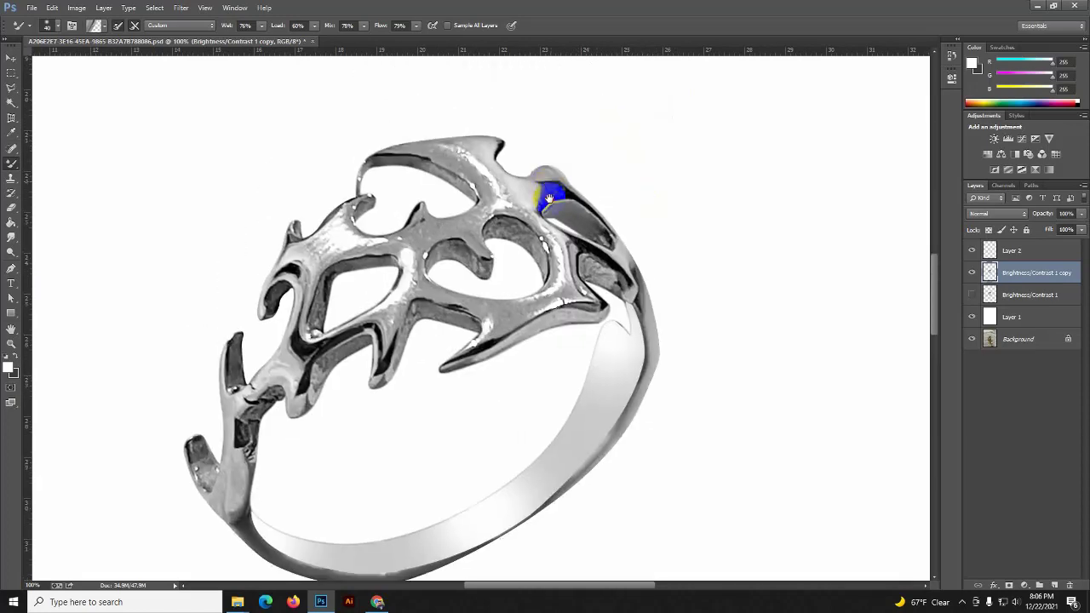
{"action": "mouse_move", "coordinate": [528, 201]}
{"action": "left_mouse_down"}
{"action": "mouse_move", "coordinate": [450, 145]}
{"action": "mouse_move", "coordinate": [488, 146]}
{"action": "mouse_move", "coordinate": [462, 182]}
{"action": "mouse_move", "coordinate": [384, 184]}
{"action": "left_mouse_up"}
{"action": "mouse_move", "coordinate": [321, 241]}
{"action": "left_mouse_down"}
{"action": "mouse_move", "coordinate": [309, 255]}
{"action": "mouse_move", "coordinate": [329, 226]}
{"action": "mouse_move", "coordinate": [282, 259]}
{"action": "left_mouse_up"}
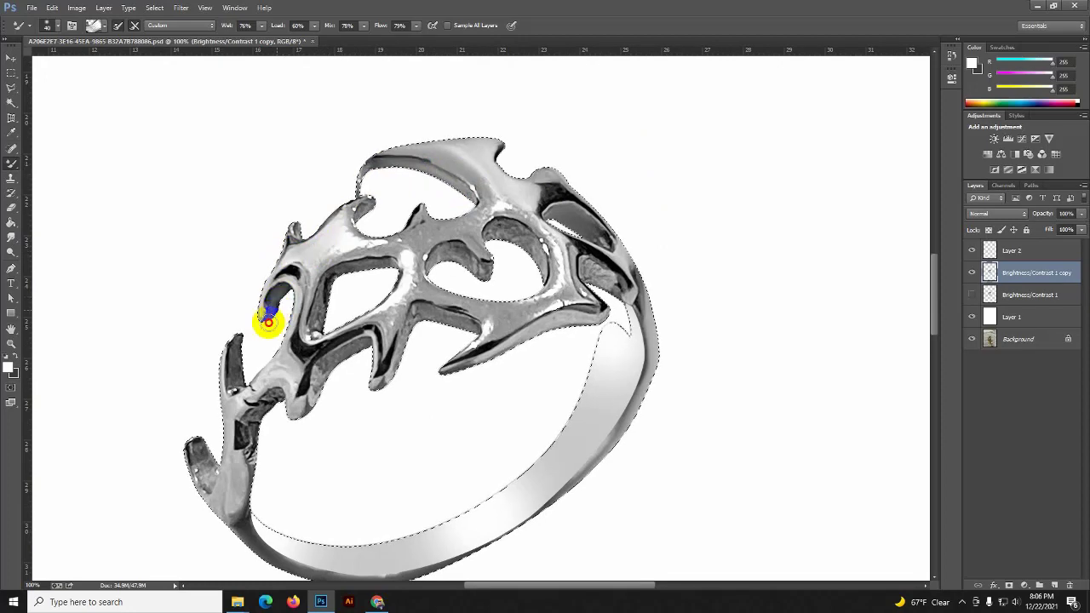
{"action": "left_click_drag", "start_coordinate": [268, 322], "coordinate": [233, 374]}
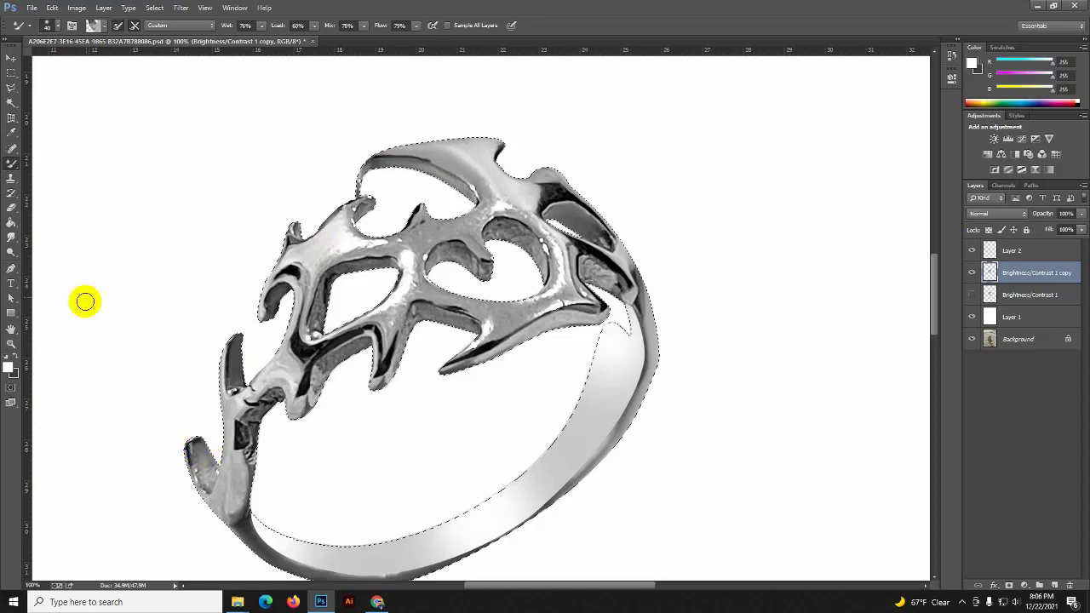
Step: Smudge the lower prong and the ring's lower-left edge into smooth shading
{"action": "left_click_drag", "start_coordinate": [12, 236], "coordinate": [47, 266]}
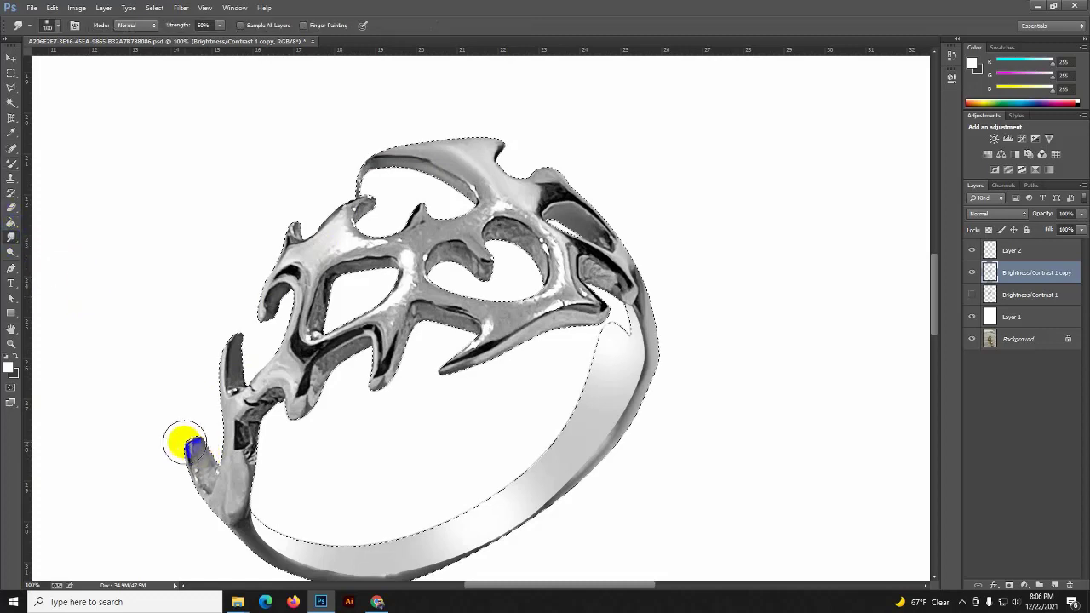
{"action": "mouse_move", "coordinate": [183, 440]}
{"action": "left_mouse_down"}
{"action": "mouse_move", "coordinate": [195, 428]}
{"action": "mouse_move", "coordinate": [187, 440]}
{"action": "left_mouse_up"}
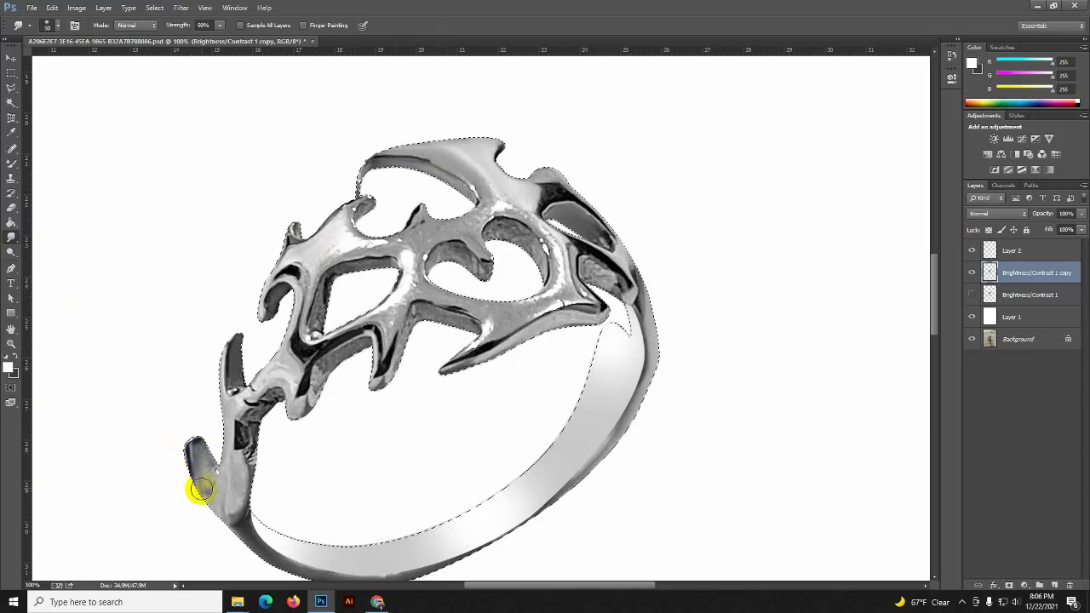
{"action": "left_click_drag", "start_coordinate": [255, 389], "coordinate": [253, 396]}
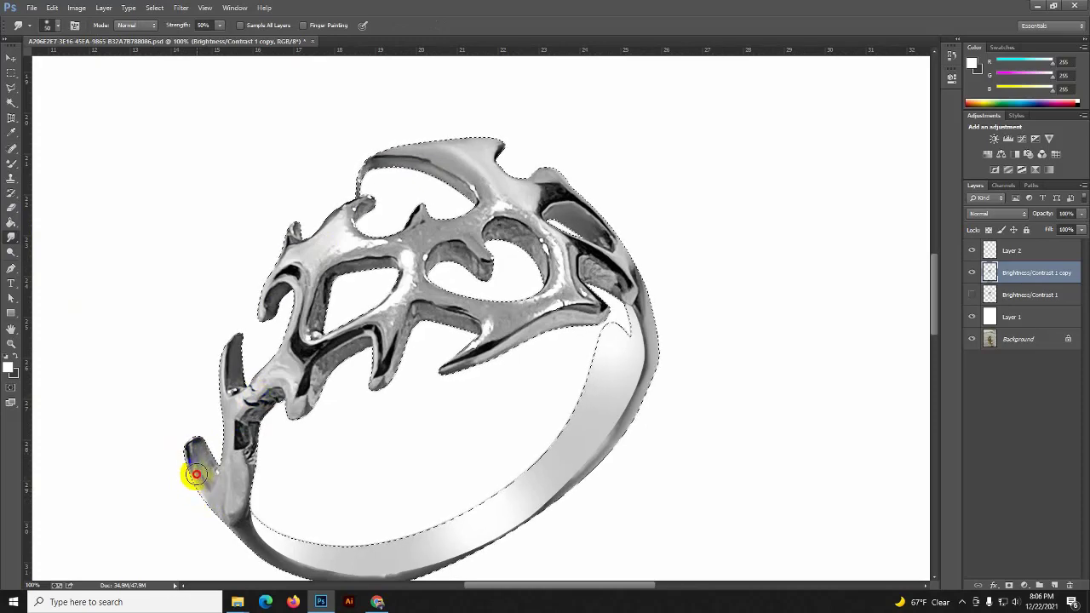
{"action": "mouse_move", "coordinate": [184, 475]}
{"action": "left_mouse_down"}
{"action": "mouse_move", "coordinate": [177, 420]}
{"action": "mouse_move", "coordinate": [203, 464]}
{"action": "left_mouse_up"}
{"action": "left_click", "coordinate": [199, 442]}
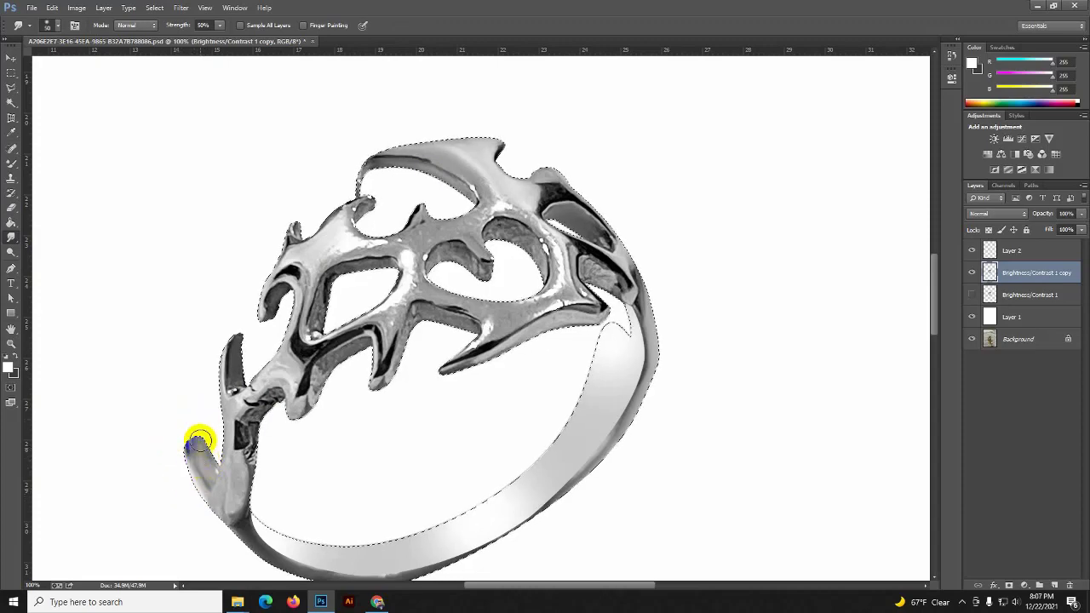
{"action": "mouse_move", "coordinate": [191, 486]}
{"action": "left_mouse_down"}
{"action": "mouse_move", "coordinate": [238, 503]}
{"action": "mouse_move", "coordinate": [229, 512]}
{"action": "left_mouse_up"}
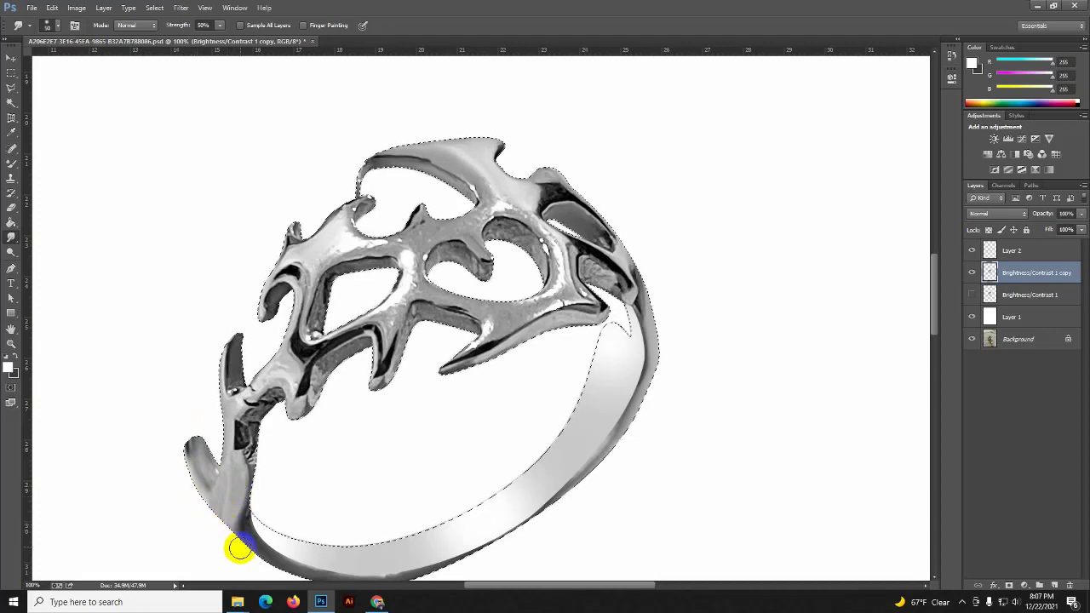
{"action": "mouse_move", "coordinate": [263, 565]}
{"action": "left_mouse_down"}
{"action": "mouse_move", "coordinate": [216, 511]}
{"action": "mouse_move", "coordinate": [225, 385]}
{"action": "mouse_move", "coordinate": [246, 326]}
{"action": "mouse_move", "coordinate": [244, 357]}
{"action": "left_mouse_up"}
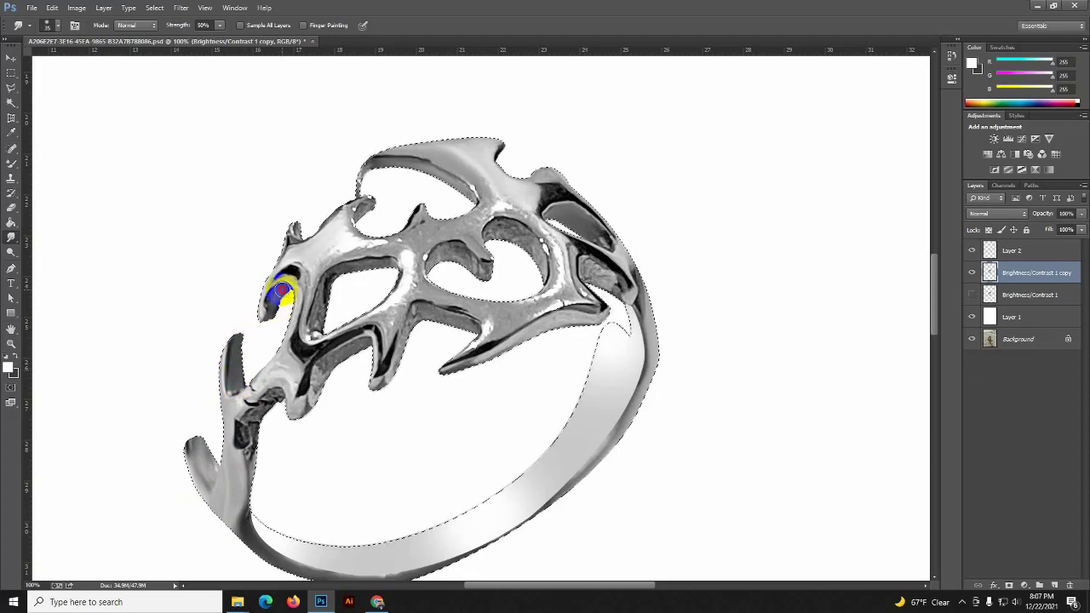
Step: Pull sharp tips from the upper-left prong and upper band, smoothing the inner opening
{"action": "left_click_drag", "start_coordinate": [273, 315], "coordinate": [263, 290]}
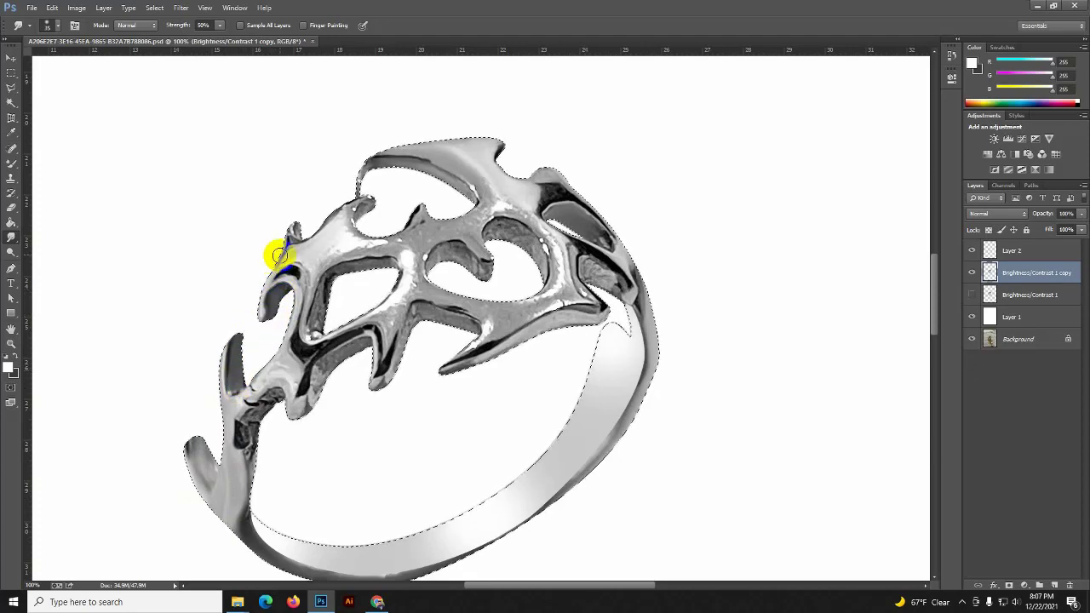
{"action": "mouse_move", "coordinate": [294, 230]}
{"action": "left_mouse_down"}
{"action": "mouse_move", "coordinate": [301, 212]}
{"action": "mouse_move", "coordinate": [324, 236]}
{"action": "mouse_move", "coordinate": [316, 250]}
{"action": "mouse_move", "coordinate": [347, 241]}
{"action": "mouse_move", "coordinate": [345, 218]}
{"action": "mouse_move", "coordinate": [403, 216]}
{"action": "mouse_move", "coordinate": [323, 250]}
{"action": "mouse_move", "coordinate": [365, 239]}
{"action": "mouse_move", "coordinate": [371, 248]}
{"action": "mouse_move", "coordinate": [328, 251]}
{"action": "mouse_move", "coordinate": [312, 269]}
{"action": "mouse_move", "coordinate": [292, 251]}
{"action": "mouse_move", "coordinate": [312, 272]}
{"action": "mouse_move", "coordinate": [307, 292]}
{"action": "left_mouse_up"}
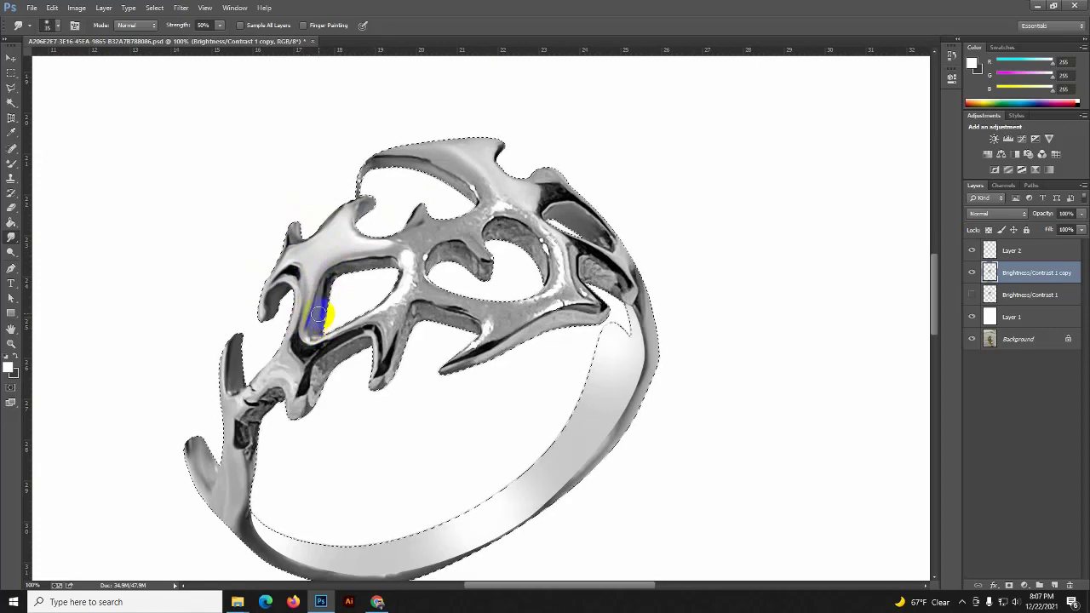
{"action": "left_click_drag", "start_coordinate": [316, 315], "coordinate": [336, 274]}
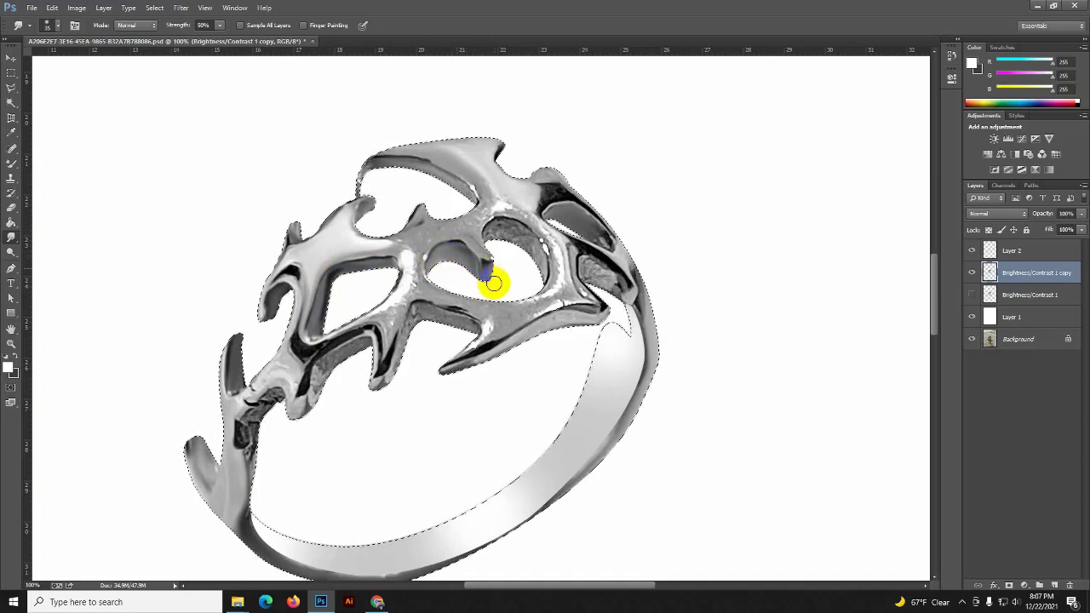
{"action": "left_click_drag", "start_coordinate": [494, 283], "coordinate": [494, 231]}
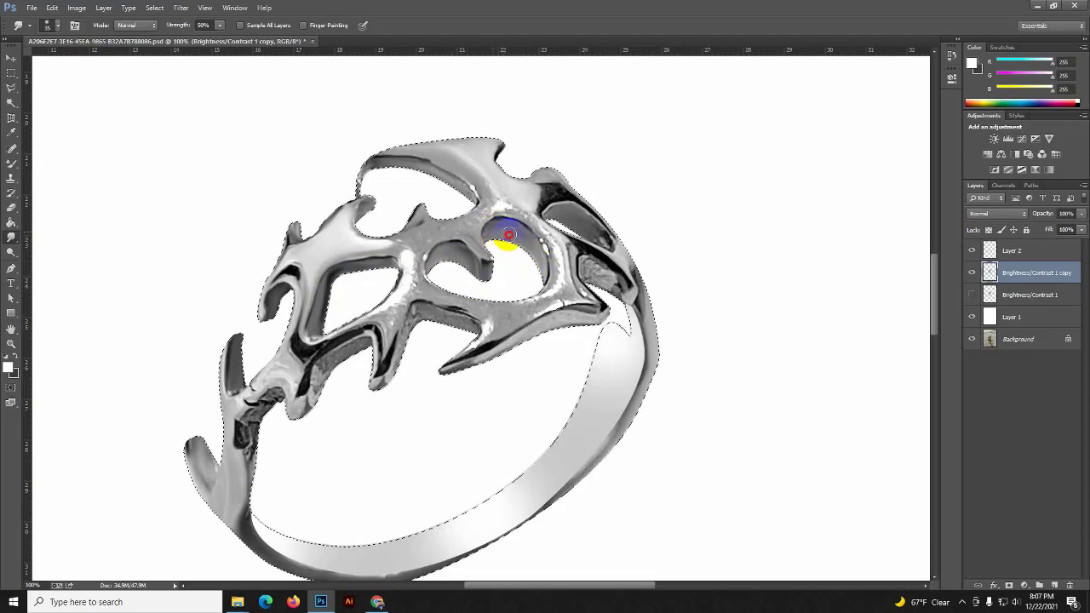
{"action": "left_click_drag", "start_coordinate": [489, 210], "coordinate": [494, 205]}
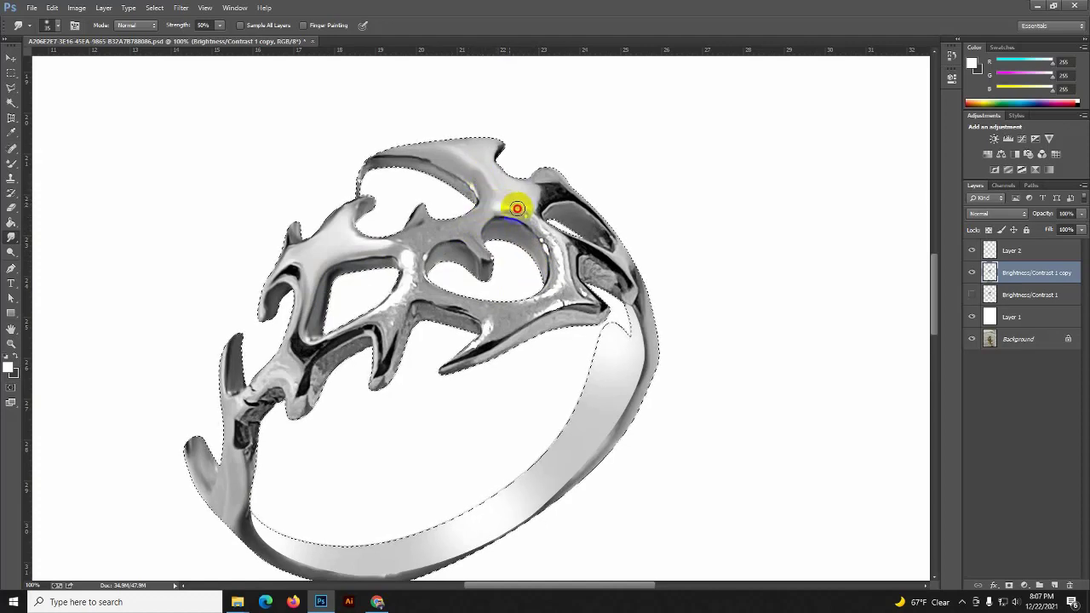
{"action": "mouse_move", "coordinate": [522, 195]}
{"action": "left_mouse_down"}
{"action": "mouse_move", "coordinate": [553, 196]}
{"action": "mouse_move", "coordinate": [531, 185]}
{"action": "mouse_move", "coordinate": [547, 193]}
{"action": "left_mouse_up"}
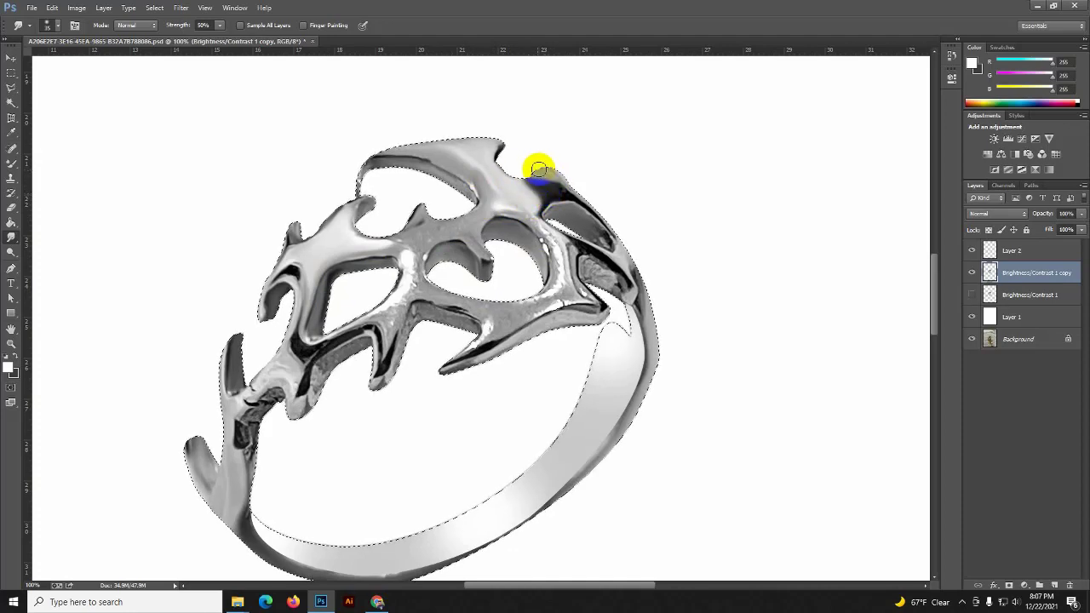
{"action": "left_click_drag", "start_coordinate": [501, 154], "coordinate": [498, 122]}
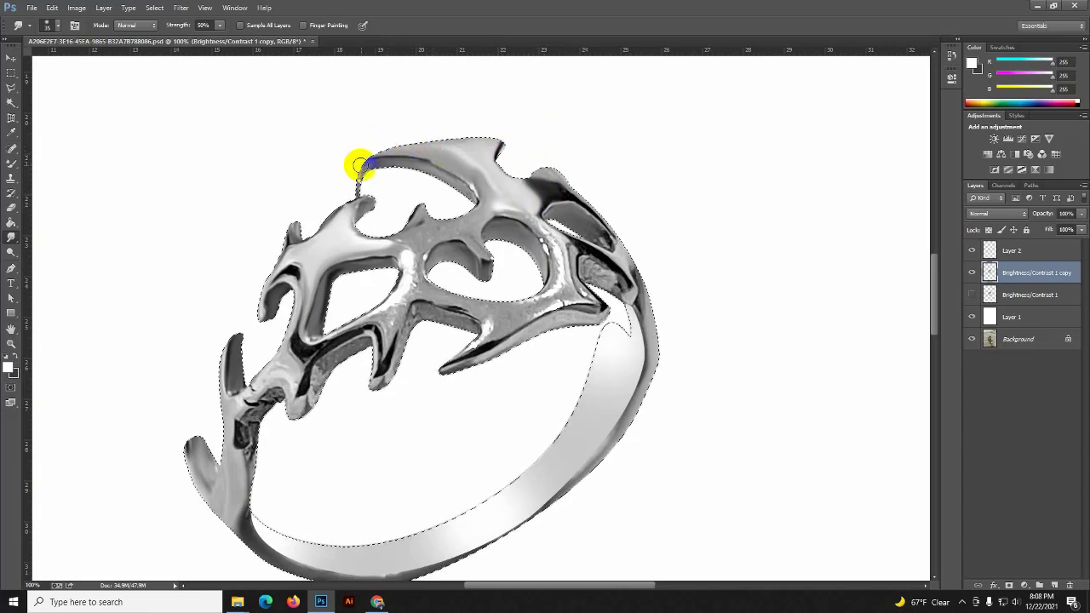
{"action": "left_click", "coordinate": [367, 169]}
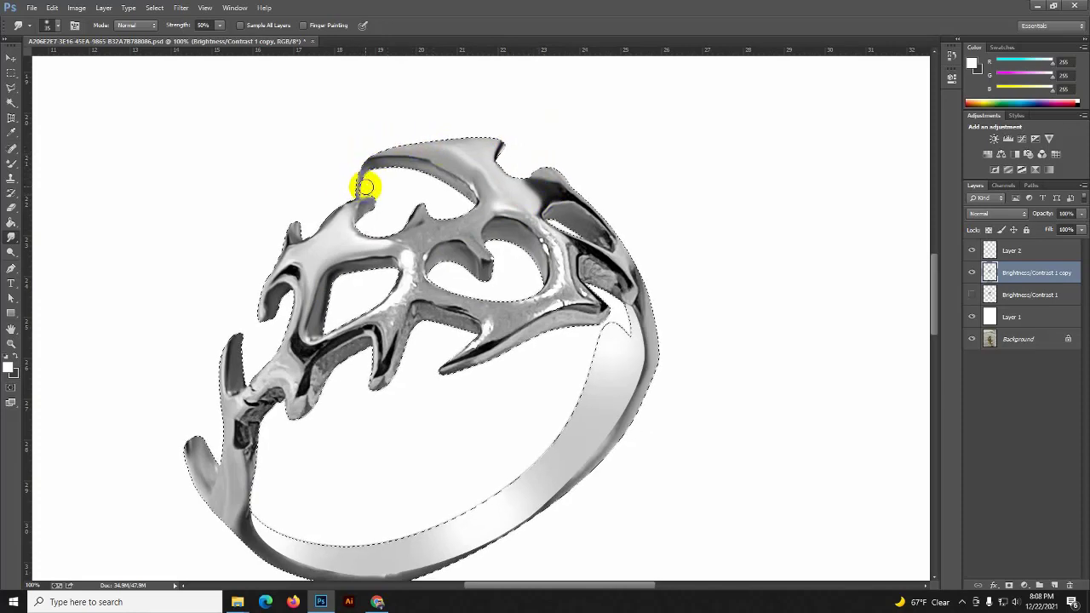
{"action": "left_click", "coordinate": [579, 254]}
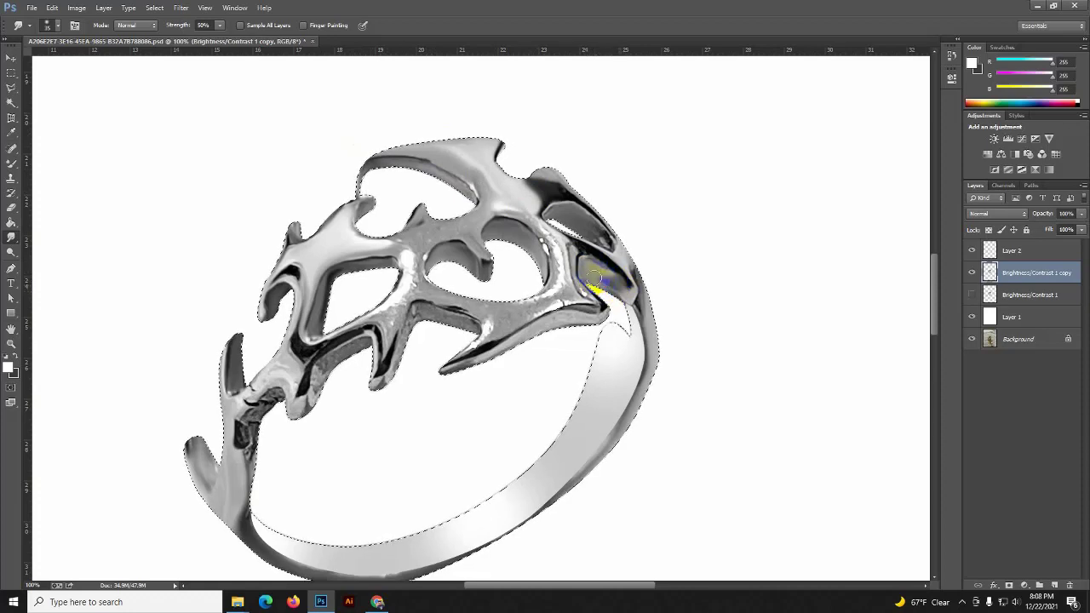
Step: Smudge the ring's upper-right edge and the centre prong's shading smooth
{"action": "left_click_drag", "start_coordinate": [625, 266], "coordinate": [599, 235]}
{"action": "left_click_drag", "start_coordinate": [558, 184], "coordinate": [629, 258]}
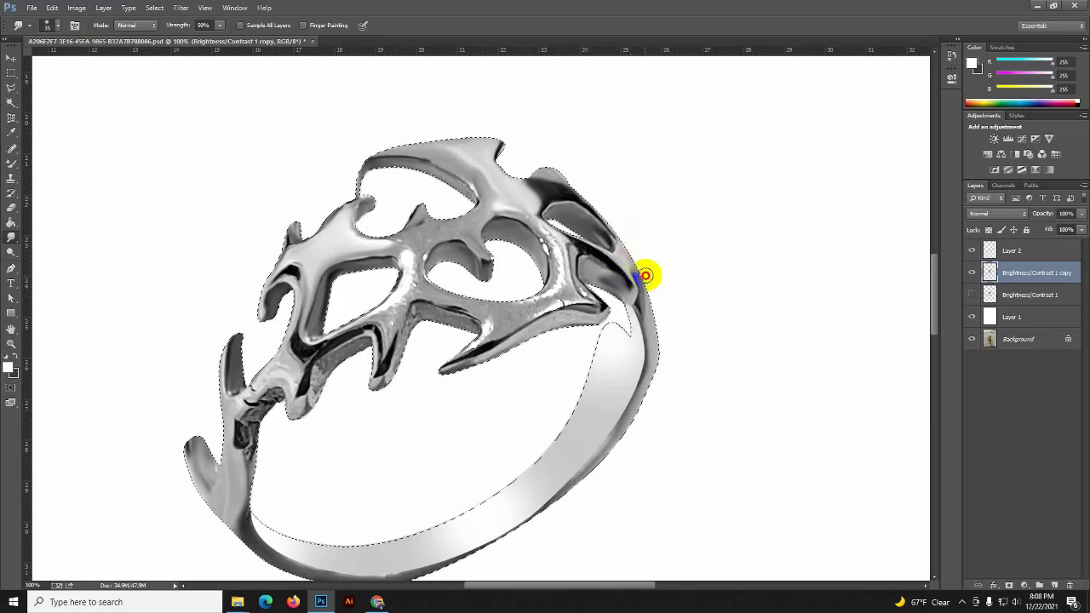
{"action": "mouse_move", "coordinate": [592, 294]}
{"action": "left_mouse_down"}
{"action": "mouse_move", "coordinate": [524, 315]}
{"action": "mouse_move", "coordinate": [523, 302]}
{"action": "mouse_move", "coordinate": [474, 304]}
{"action": "left_mouse_up"}
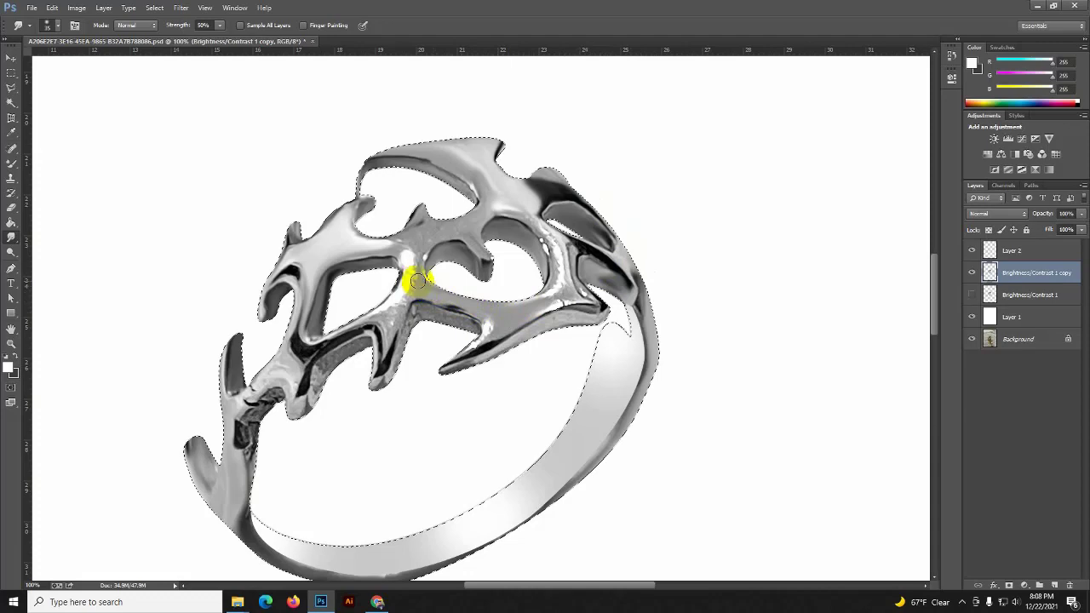
{"action": "mouse_move", "coordinate": [417, 256]}
{"action": "left_mouse_down"}
{"action": "mouse_move", "coordinate": [431, 235]}
{"action": "mouse_move", "coordinate": [410, 247]}
{"action": "left_mouse_up"}
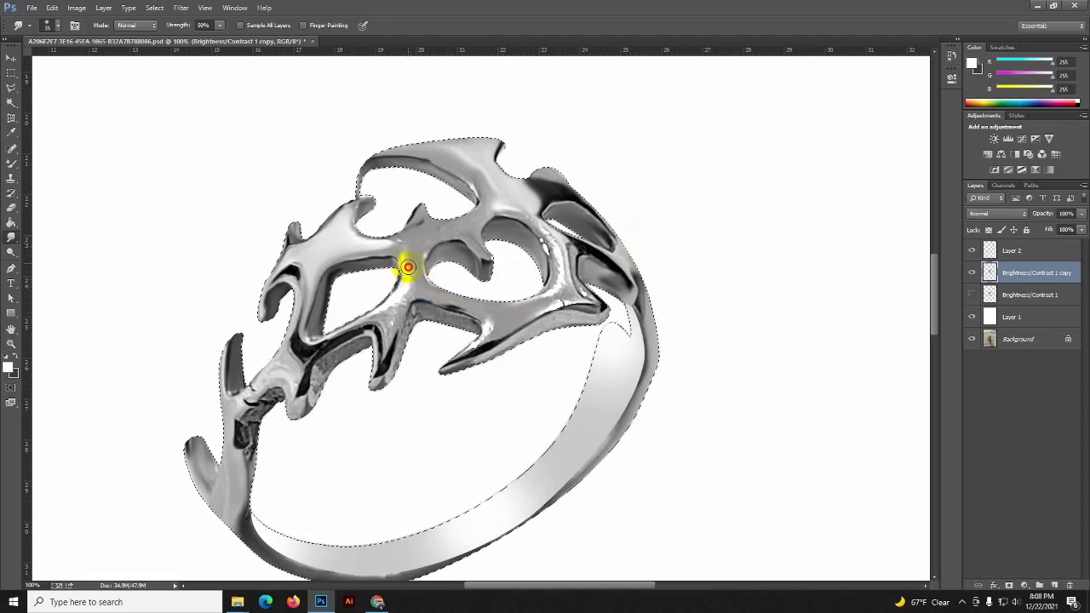
{"action": "left_click_drag", "start_coordinate": [406, 285], "coordinate": [391, 298]}
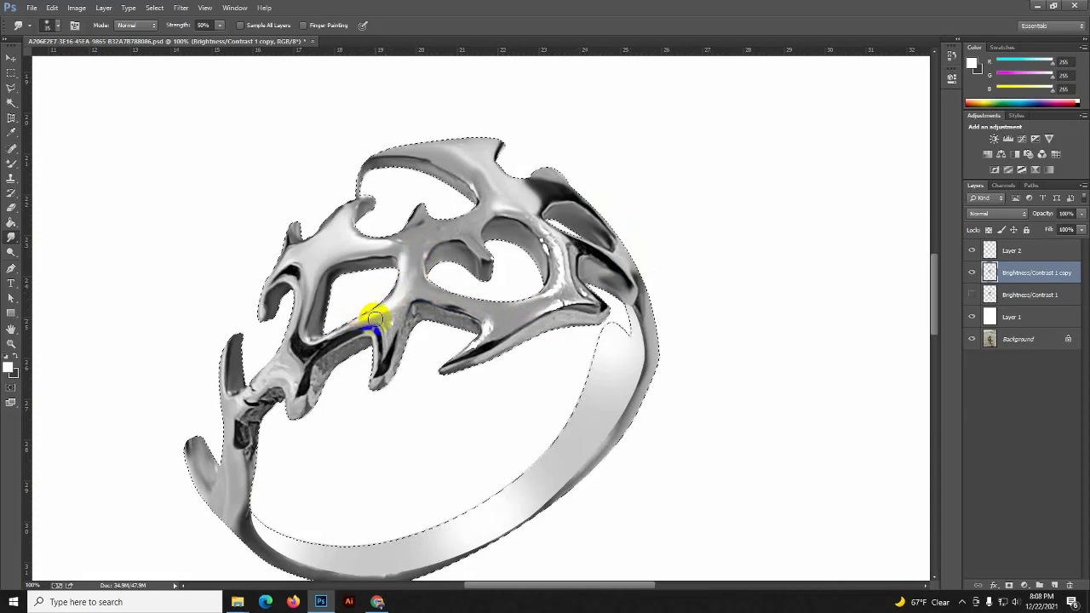
{"action": "left_click_drag", "start_coordinate": [389, 314], "coordinate": [408, 297]}
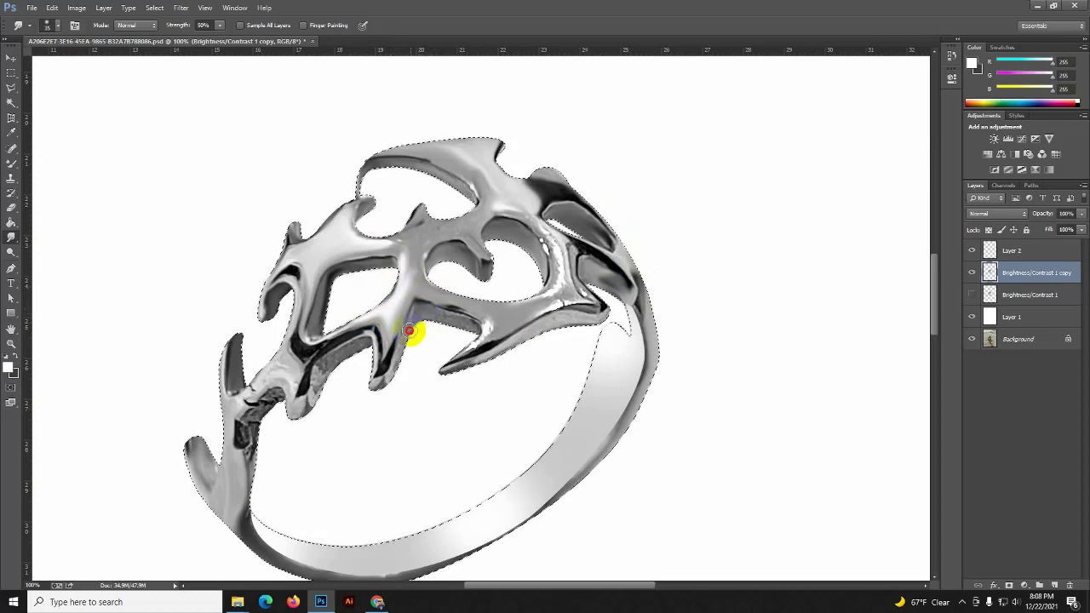
{"action": "left_click_drag", "start_coordinate": [397, 366], "coordinate": [372, 394]}
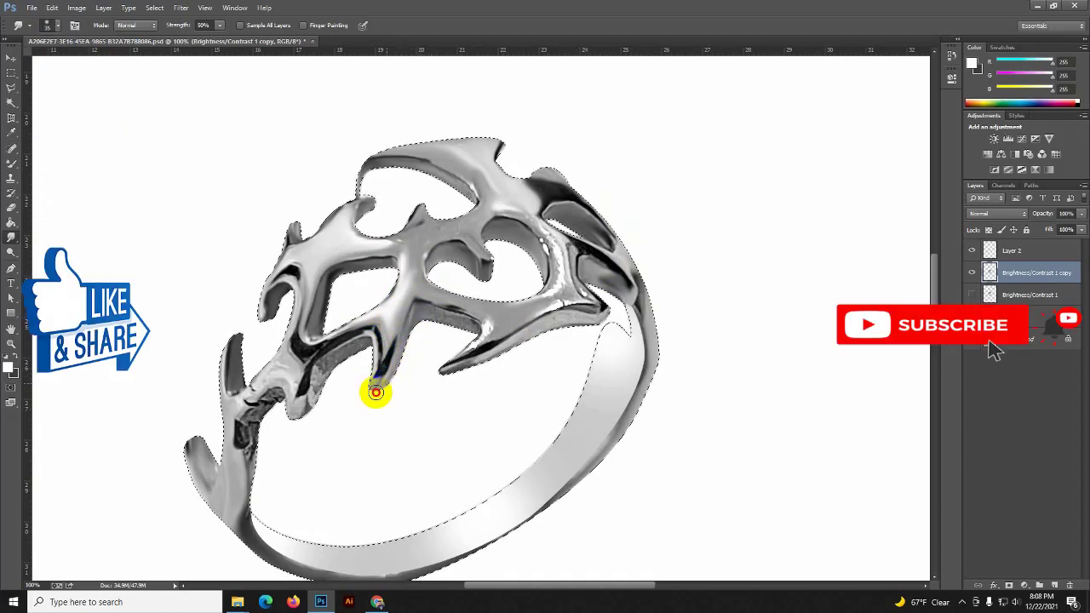
{"action": "mouse_move", "coordinate": [390, 334]}
{"action": "left_mouse_down"}
{"action": "mouse_move", "coordinate": [397, 344]}
{"action": "mouse_move", "coordinate": [478, 312]}
{"action": "left_mouse_up"}
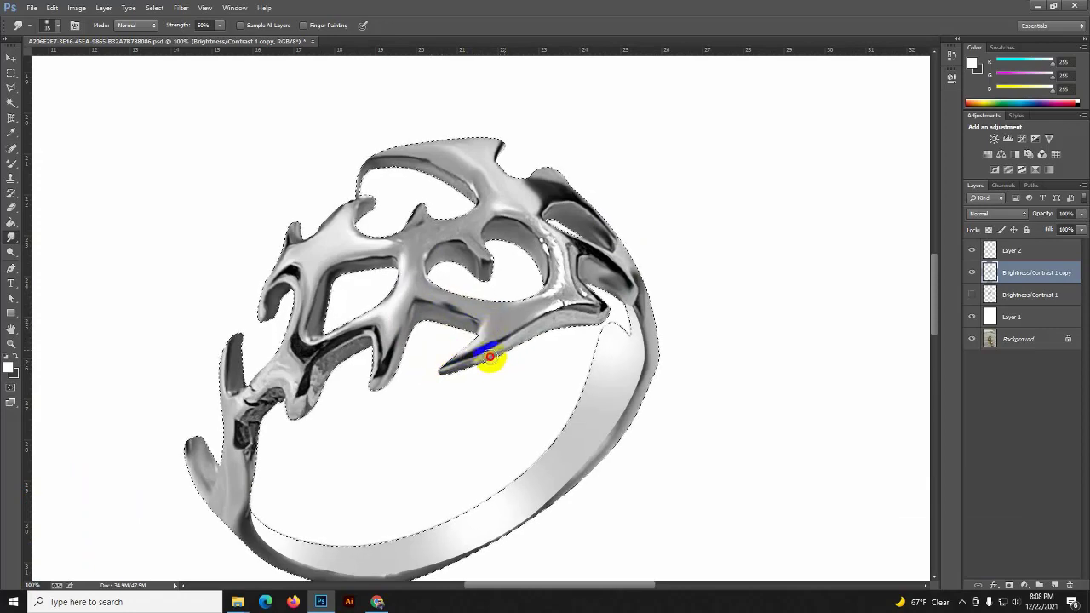
Step: Reshape the lower-right and left prong tips and blend the band's dark right edge
{"action": "left_click_drag", "start_coordinate": [449, 368], "coordinate": [590, 320]}
{"action": "mouse_move", "coordinate": [584, 312]}
{"action": "left_mouse_down"}
{"action": "mouse_move", "coordinate": [562, 291]}
{"action": "mouse_move", "coordinate": [552, 302]}
{"action": "mouse_move", "coordinate": [564, 295]}
{"action": "mouse_move", "coordinate": [537, 224]}
{"action": "mouse_move", "coordinate": [539, 293]}
{"action": "left_mouse_up"}
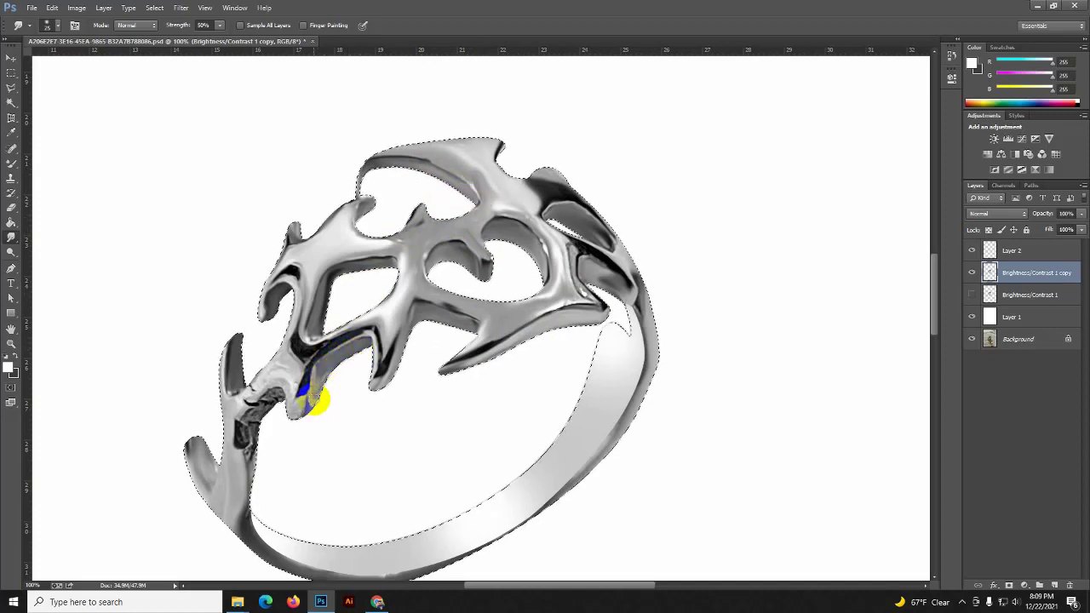
{"action": "mouse_move", "coordinate": [325, 361]}
{"action": "left_mouse_down"}
{"action": "mouse_move", "coordinate": [312, 401]}
{"action": "mouse_move", "coordinate": [294, 409]}
{"action": "left_mouse_up"}
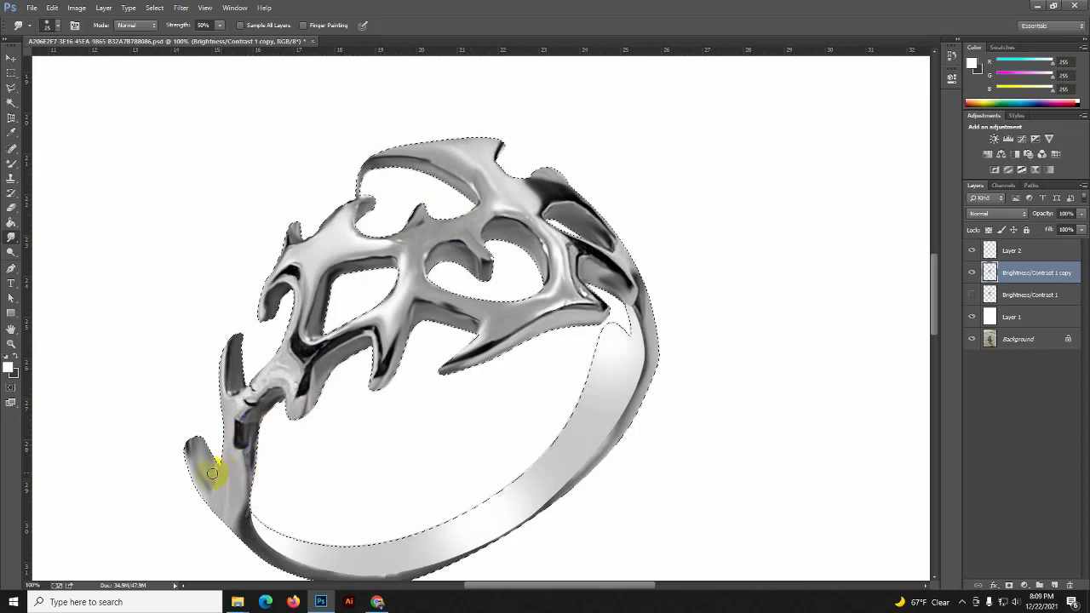
{"action": "left_click_drag", "start_coordinate": [216, 473], "coordinate": [190, 456]}
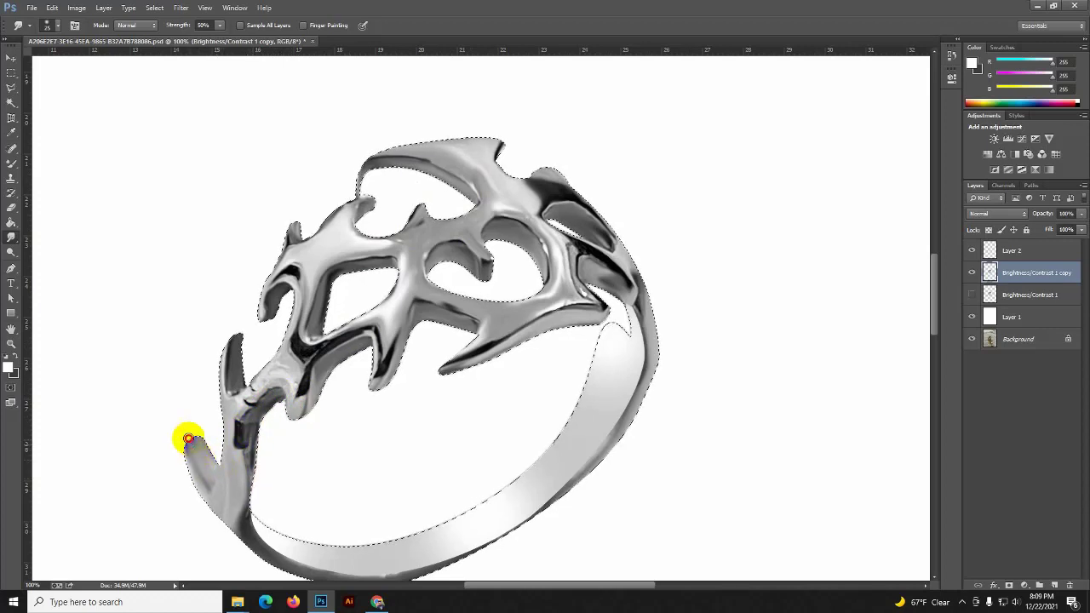
{"action": "mouse_move", "coordinate": [185, 452]}
{"action": "left_mouse_down"}
{"action": "mouse_move", "coordinate": [195, 487]}
{"action": "mouse_move", "coordinate": [184, 452]}
{"action": "mouse_move", "coordinate": [210, 486]}
{"action": "left_mouse_up"}
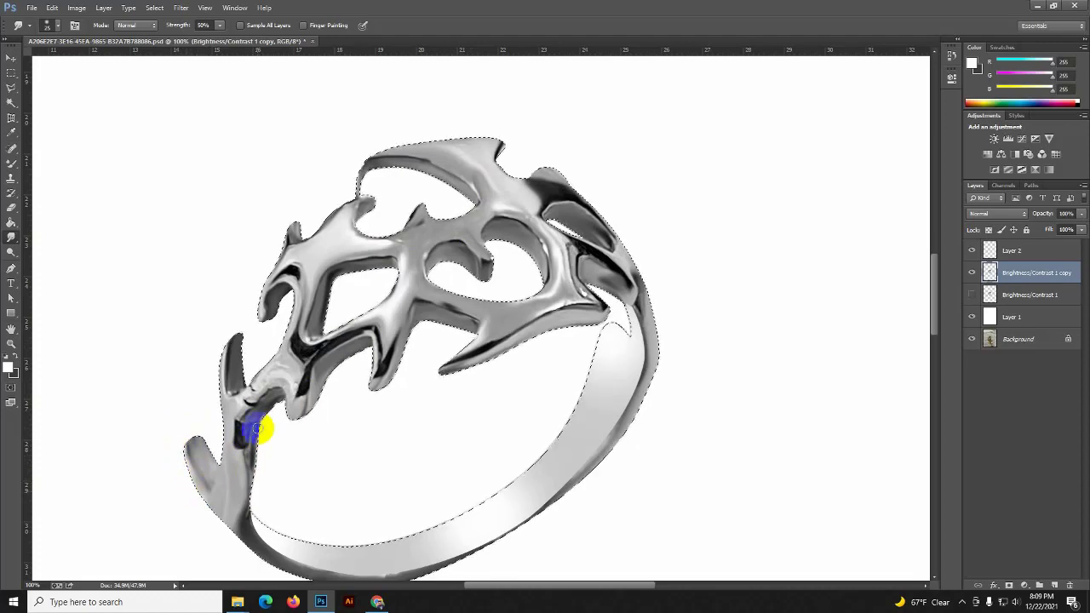
{"action": "mouse_move", "coordinate": [259, 390]}
{"action": "left_mouse_down"}
{"action": "mouse_move", "coordinate": [268, 369]}
{"action": "mouse_move", "coordinate": [287, 377]}
{"action": "mouse_move", "coordinate": [280, 349]}
{"action": "mouse_move", "coordinate": [275, 365]}
{"action": "mouse_move", "coordinate": [295, 389]}
{"action": "mouse_move", "coordinate": [280, 377]}
{"action": "mouse_move", "coordinate": [261, 384]}
{"action": "mouse_move", "coordinate": [323, 293]}
{"action": "left_mouse_up"}
{"action": "left_click", "coordinate": [582, 215]}
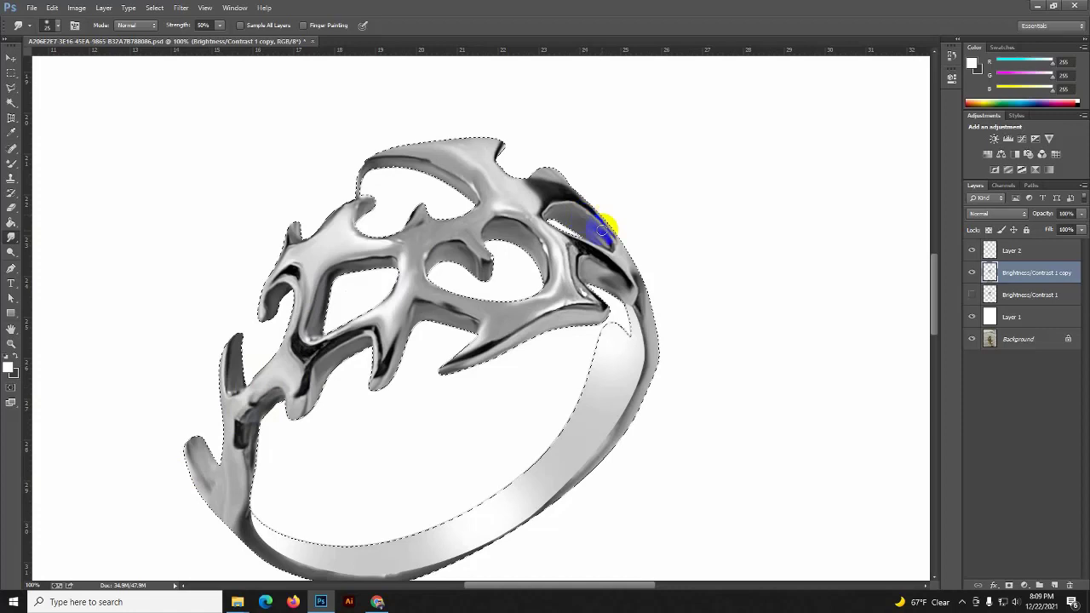
{"action": "left_click_drag", "start_coordinate": [601, 228], "coordinate": [637, 236]}
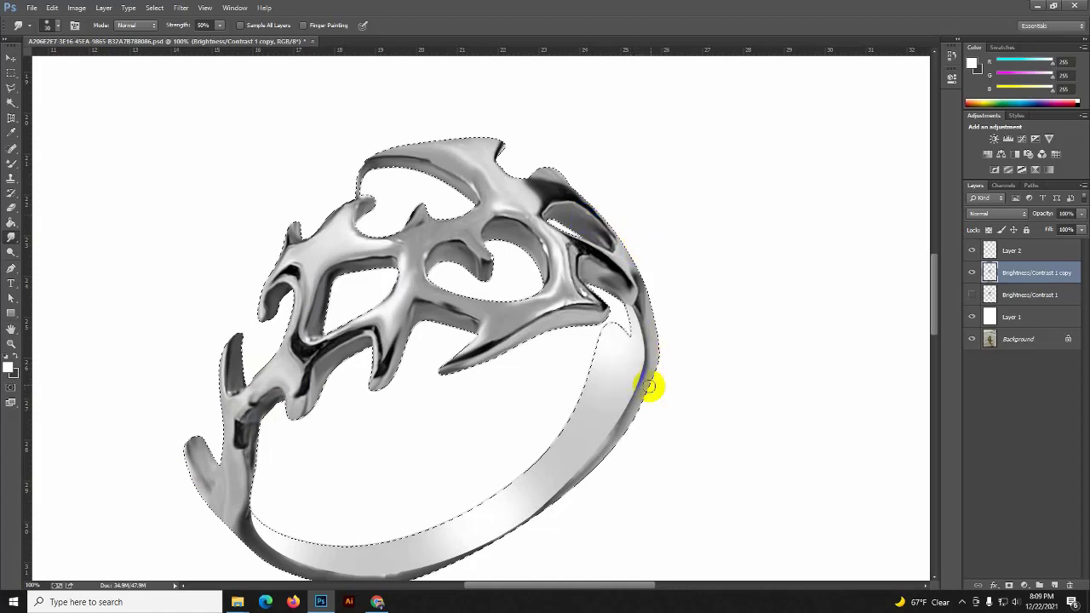
{"action": "mouse_move", "coordinate": [657, 352]}
{"action": "left_mouse_down"}
{"action": "mouse_move", "coordinate": [647, 389]}
{"action": "mouse_move", "coordinate": [584, 477]}
{"action": "mouse_move", "coordinate": [491, 533]}
{"action": "left_mouse_up"}
Step: Smooth the ring band's lower and lower-left edges
{"action": "scroll", "coordinate": [468, 511], "scroll_direction": "down", "scroll_amount": 3}
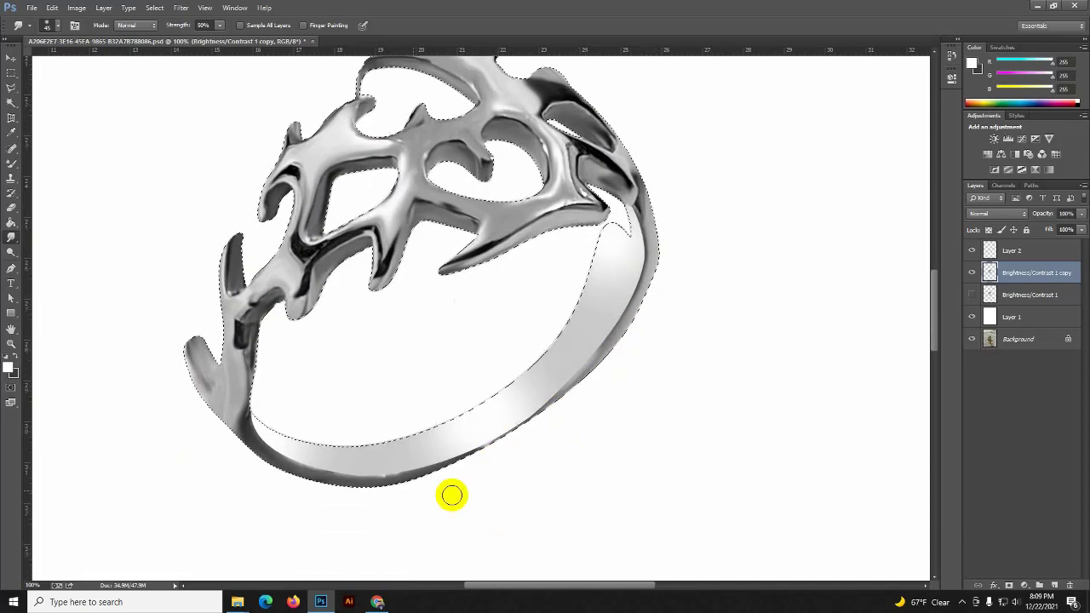
{"action": "mouse_move", "coordinate": [299, 479]}
{"action": "left_mouse_down"}
{"action": "mouse_move", "coordinate": [418, 489]}
{"action": "mouse_move", "coordinate": [404, 482]}
{"action": "left_mouse_up"}
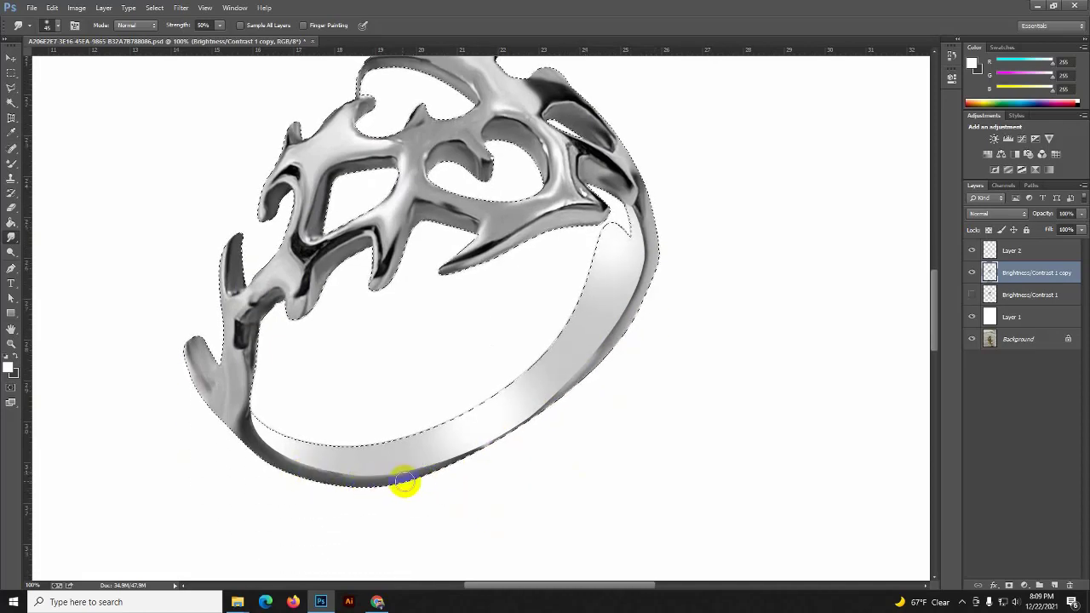
{"action": "mouse_move", "coordinate": [280, 469]}
{"action": "left_mouse_down"}
{"action": "mouse_move", "coordinate": [235, 431]}
{"action": "mouse_move", "coordinate": [265, 470]}
{"action": "left_mouse_up"}
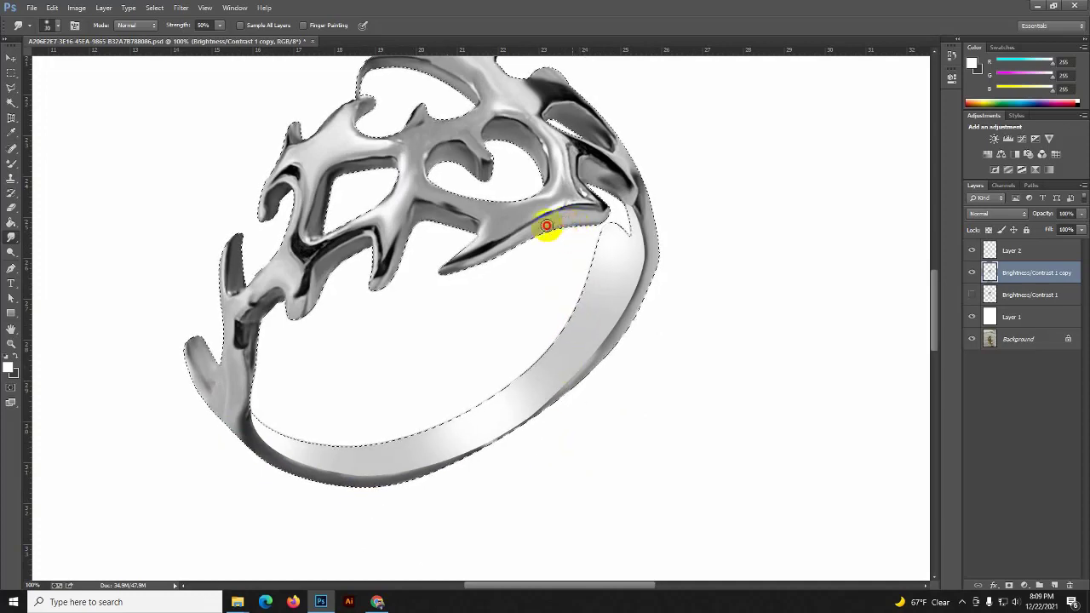
Step: Brighten the crease under the right tine and fit the page on screen
{"action": "mouse_move", "coordinate": [592, 217]}
{"action": "left_mouse_down"}
{"action": "mouse_move", "coordinate": [571, 151]}
{"action": "mouse_move", "coordinate": [559, 190]}
{"action": "left_mouse_up"}
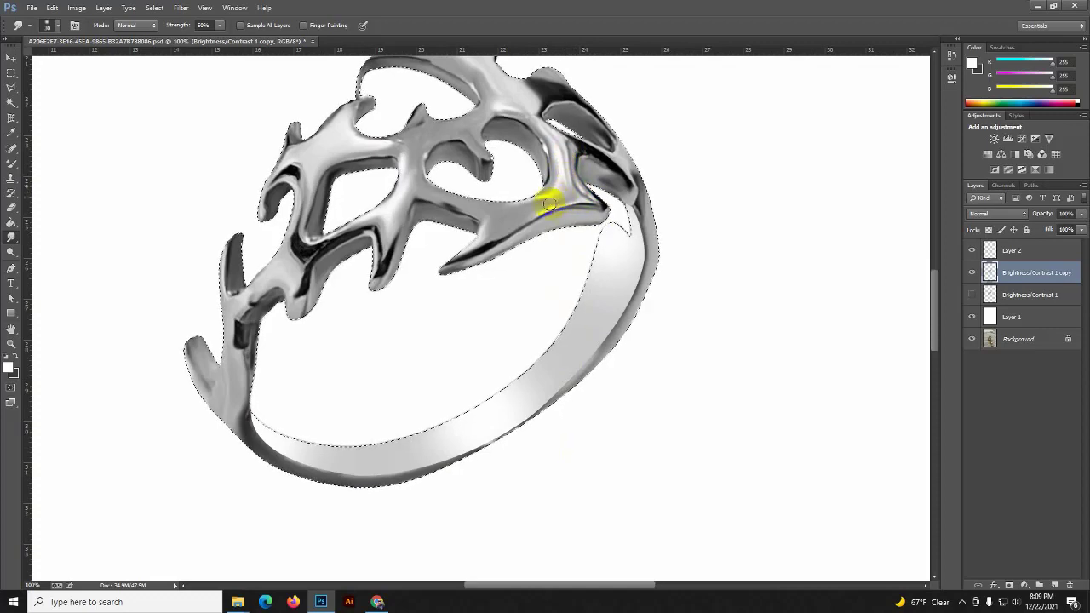
{"action": "left_click_drag", "start_coordinate": [553, 199], "coordinate": [584, 166]}
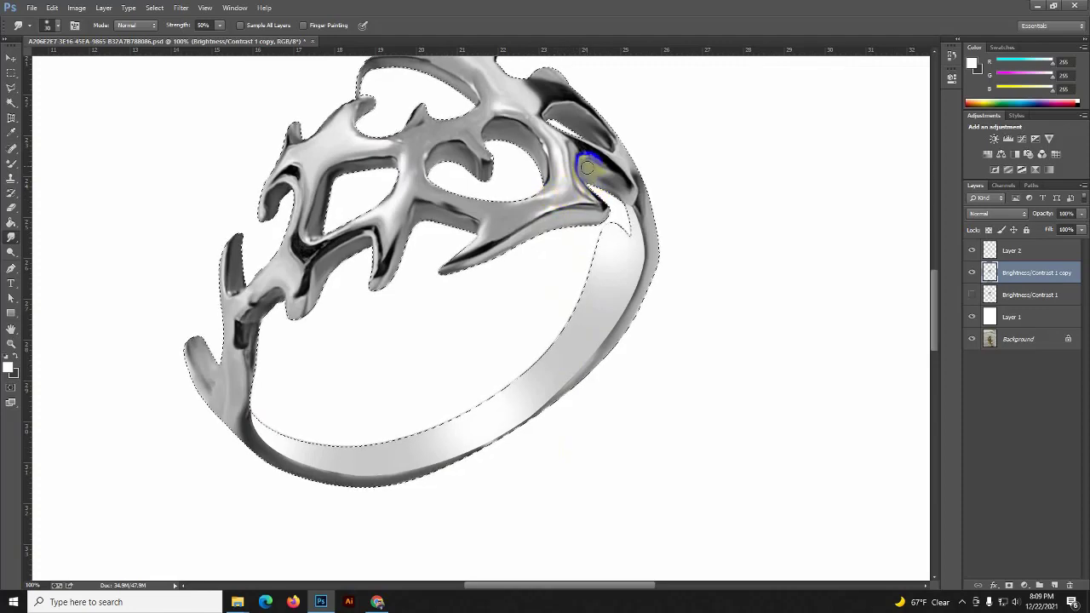
{"action": "key", "text": "super"}
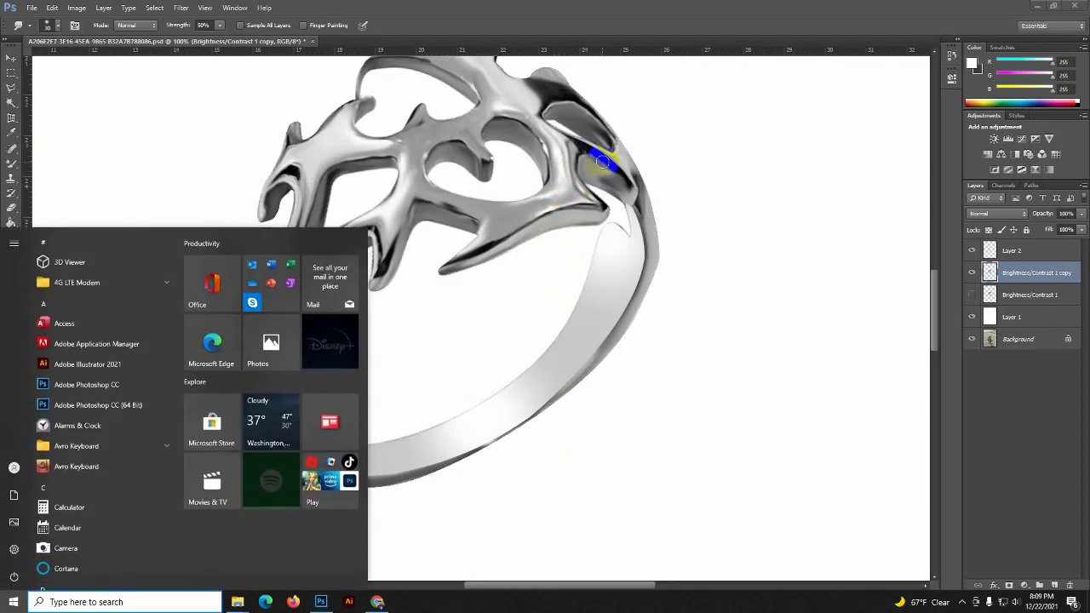
{"action": "key", "text": "Escape"}
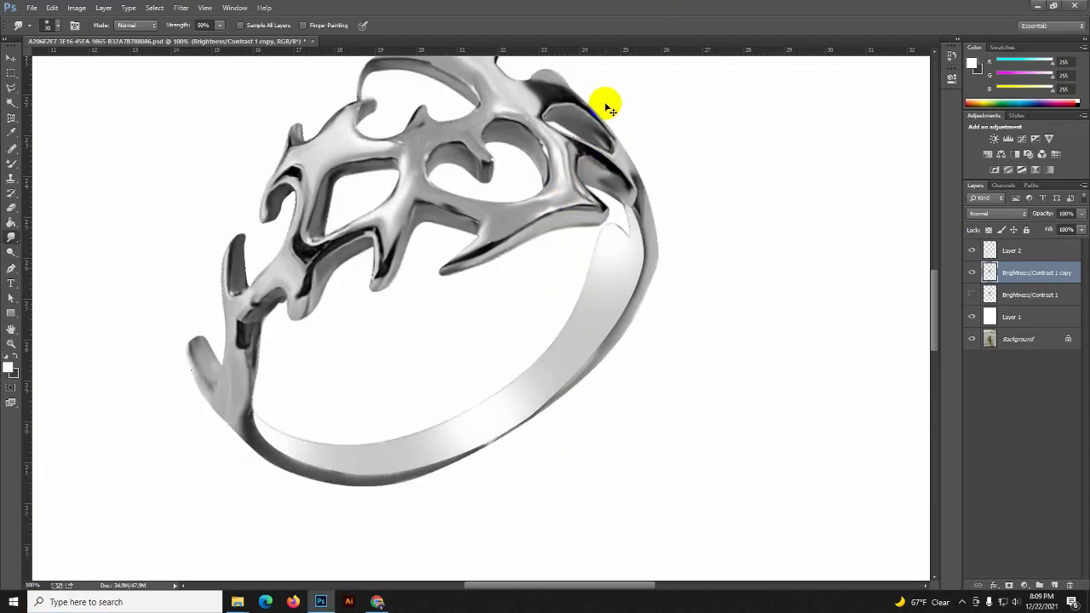
{"action": "key", "text": "ctrl+0"}
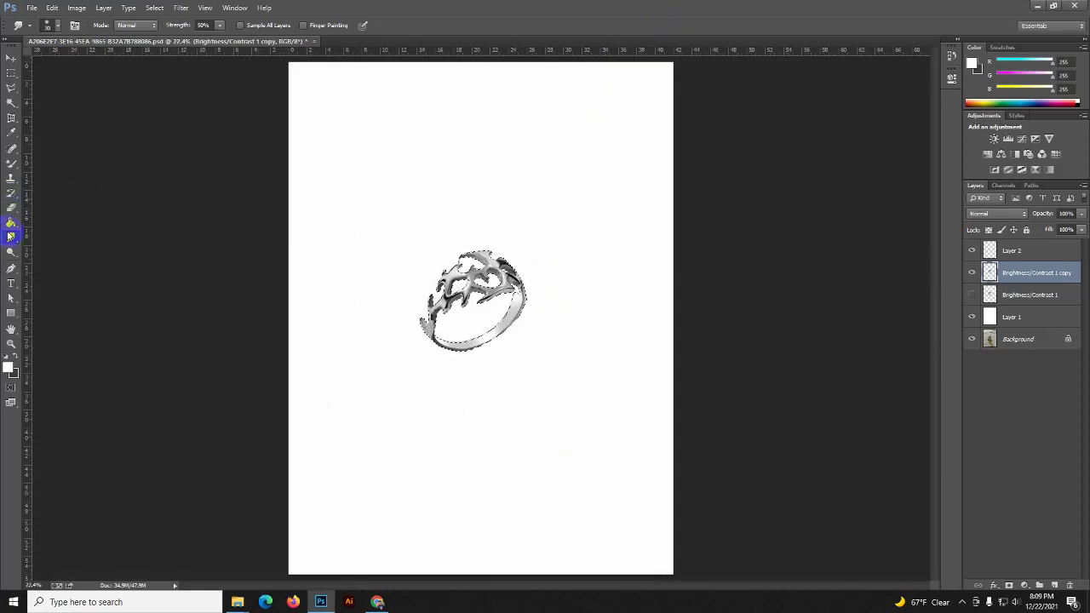
Step: Dodge highlights onto the ring, then try a flipped duplicate and undo it
{"action": "left_click", "coordinate": [11, 252]}
{"action": "mouse_move", "coordinate": [408, 316]}
{"action": "left_mouse_down"}
{"action": "mouse_move", "coordinate": [511, 253]}
{"action": "mouse_move", "coordinate": [465, 324]}
{"action": "mouse_move", "coordinate": [462, 383]}
{"action": "left_mouse_up"}
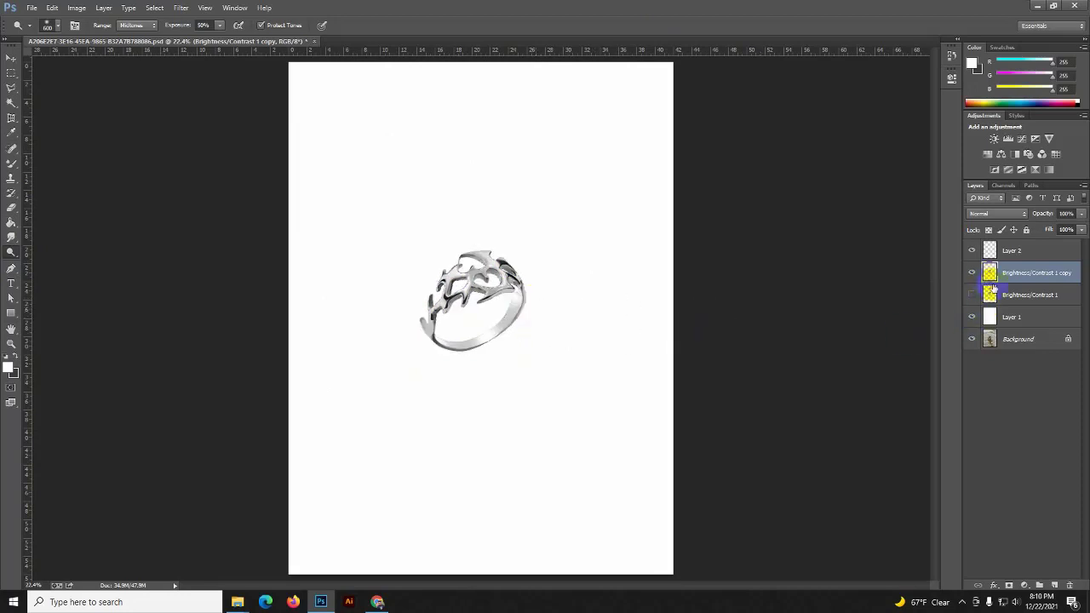
{"action": "key", "text": "ctrl+j"}
{"action": "key", "text": "ctrl+t"}
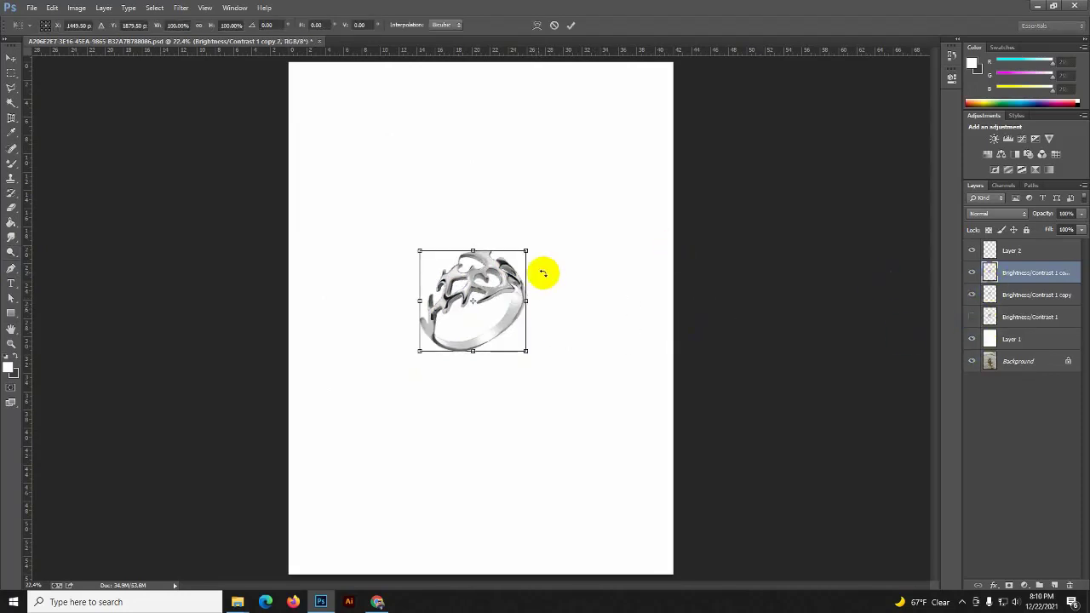
{"action": "left_click_drag", "start_coordinate": [473, 248], "coordinate": [451, 431]}
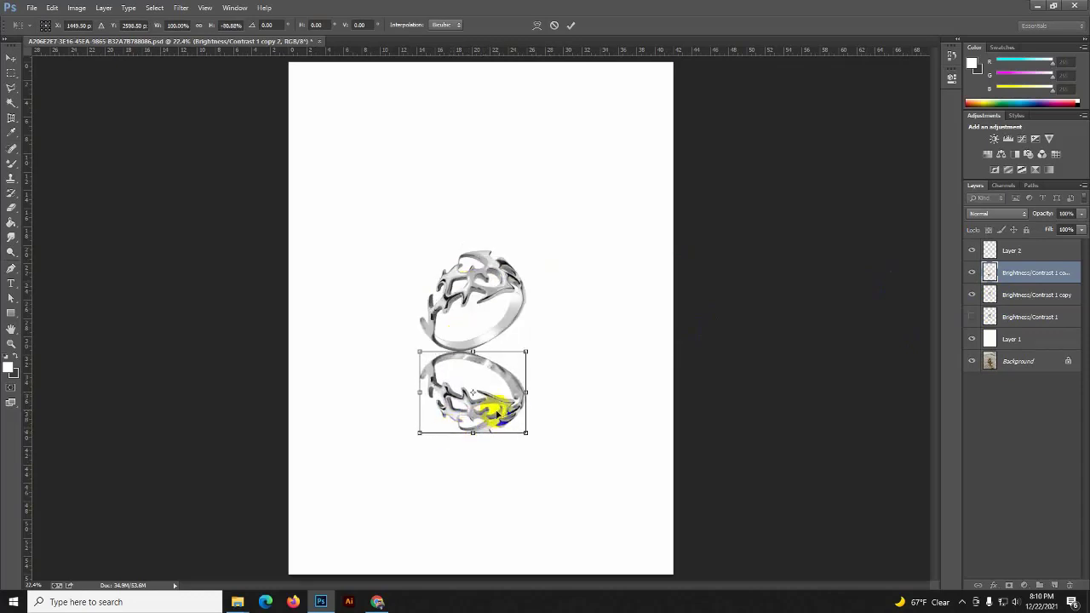
{"action": "key", "text": "Return"}
{"action": "key", "text": "ctrl+z"}
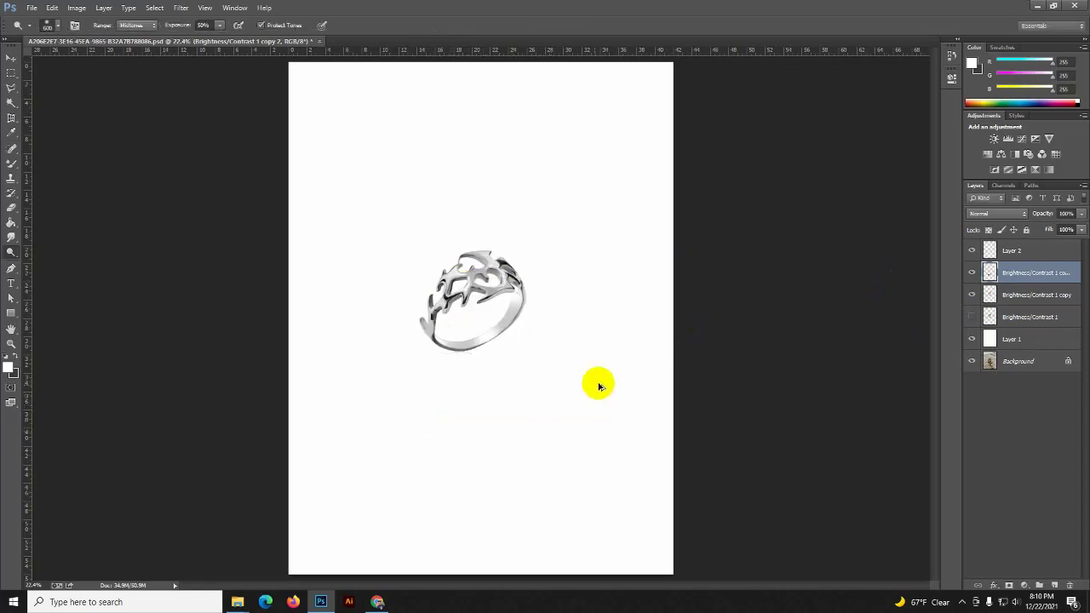
Step: Merge Layer 2 with the adjustment copy, duplicate it and flip the copy beneath the ring
{"action": "left_click", "coordinate": [1010, 248], "text": "shift"}
{"action": "key", "text": "ctrl+e"}
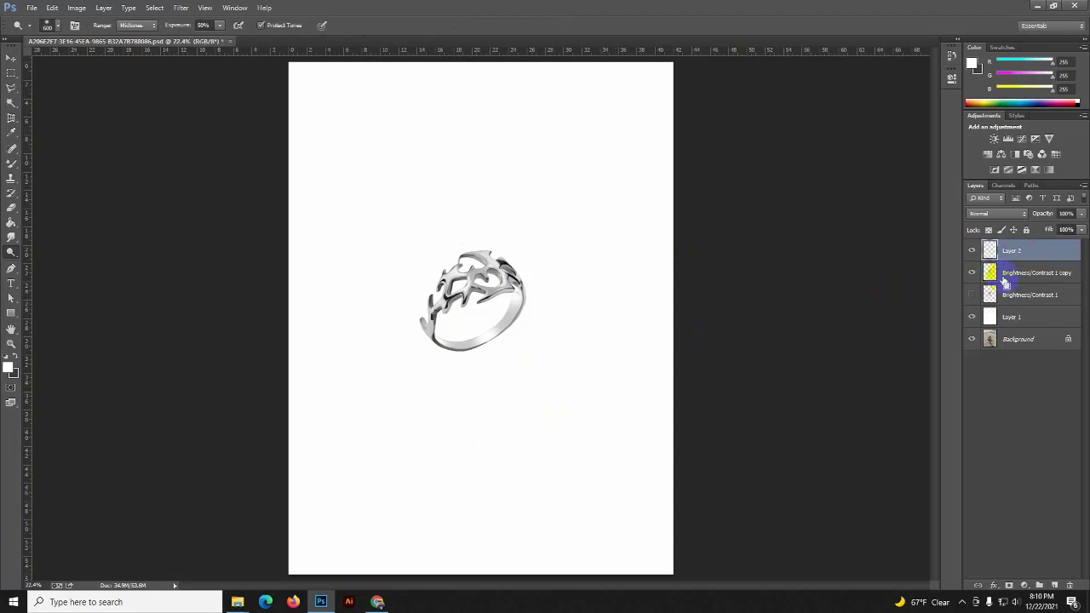
{"action": "key", "text": "ctrl+j"}
{"action": "key", "text": "ctrl+t"}
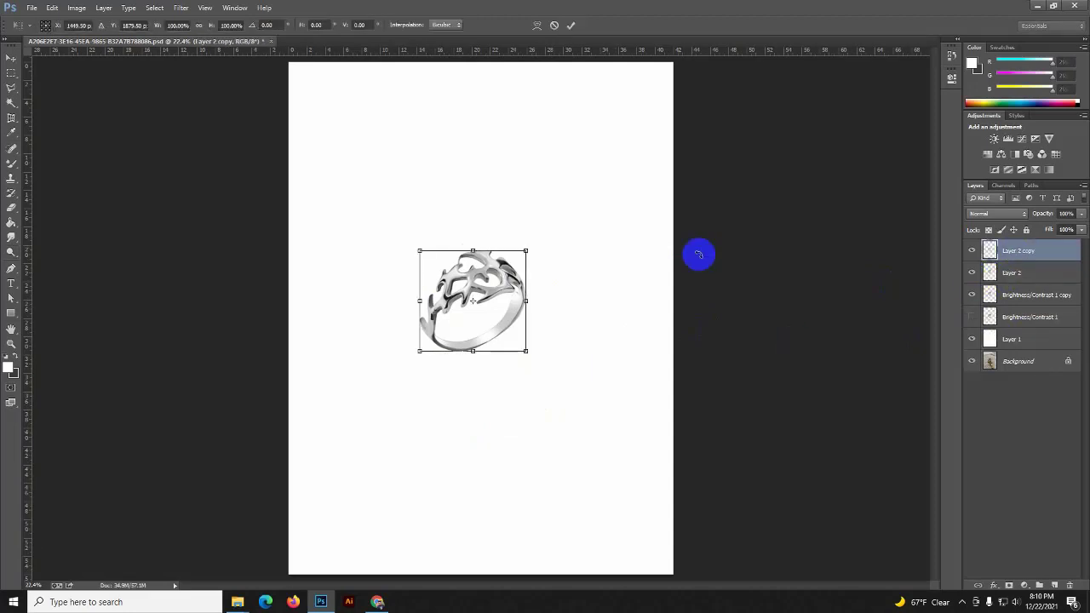
{"action": "left_click_drag", "start_coordinate": [472, 251], "coordinate": [466, 437]}
{"action": "key", "text": "Return"}
Step: Commit the reflection and set the Layer 2 copy opacity to about 30%
{"action": "key", "text": "o"}
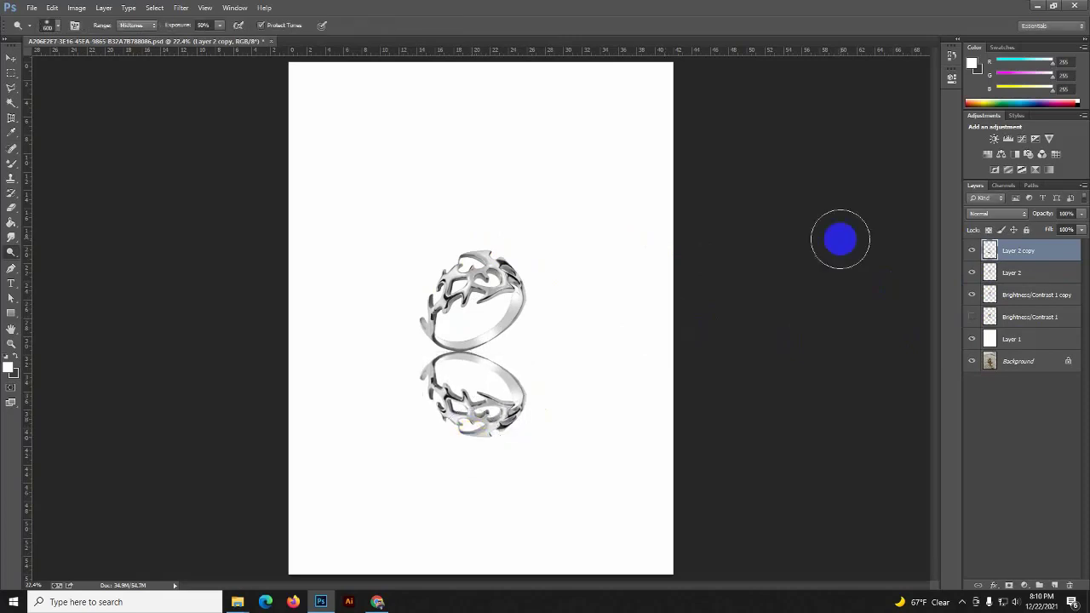
{"action": "left_click", "coordinate": [1080, 213]}
{"action": "mouse_move", "coordinate": [1079, 230]}
{"action": "left_mouse_down"}
{"action": "mouse_move", "coordinate": [1034, 235]}
{"action": "mouse_move", "coordinate": [1048, 232]}
{"action": "left_mouse_up"}
{"action": "left_click", "coordinate": [1024, 258]}
{"action": "left_click", "coordinate": [1081, 214]}
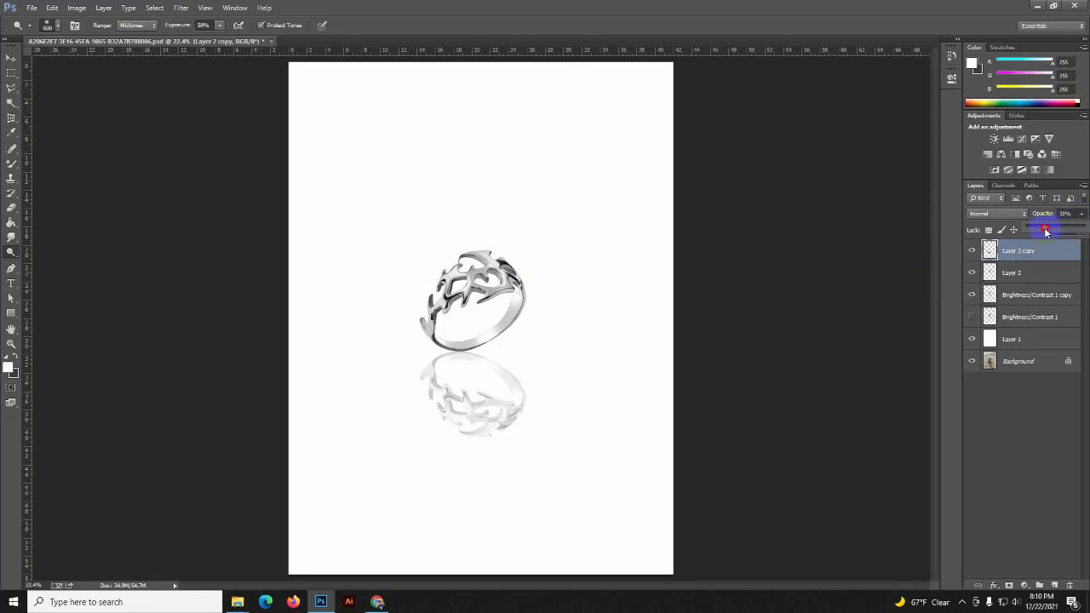
{"action": "left_click", "coordinate": [243, 210]}
Step: Erase most of the reflection below the ring with the Eraser
{"action": "left_click", "coordinate": [11, 206]}
{"action": "left_click", "coordinate": [228, 359]}
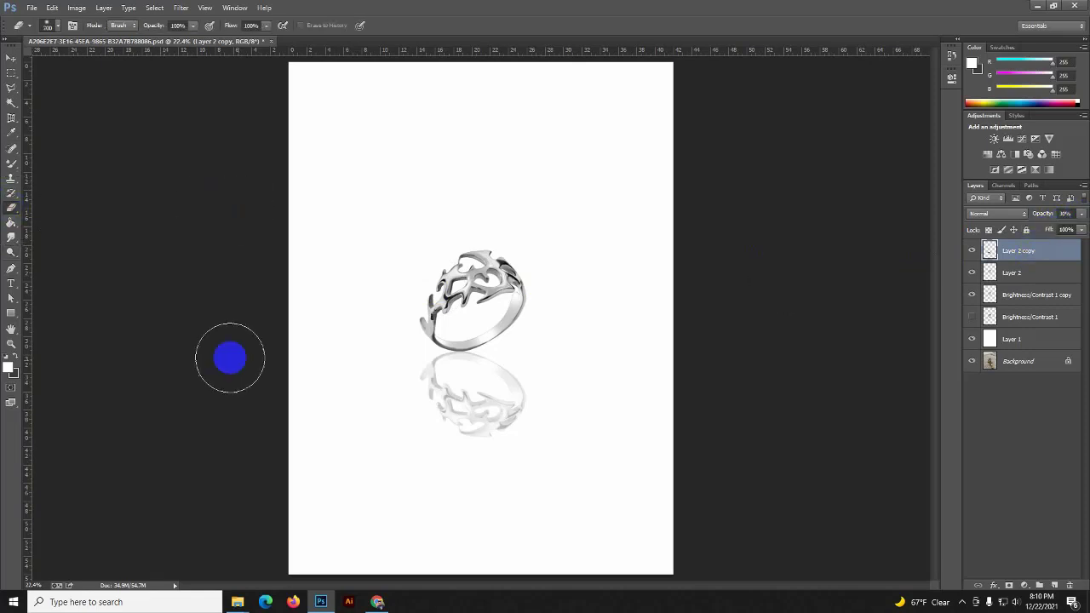
{"action": "mouse_move", "coordinate": [459, 443]}
{"action": "left_mouse_down"}
{"action": "mouse_move", "coordinate": [482, 423]}
{"action": "mouse_move", "coordinate": [413, 406]}
{"action": "mouse_move", "coordinate": [439, 434]}
{"action": "mouse_move", "coordinate": [520, 406]}
{"action": "mouse_move", "coordinate": [434, 411]}
{"action": "mouse_move", "coordinate": [426, 419]}
{"action": "mouse_move", "coordinate": [517, 409]}
{"action": "left_mouse_up"}
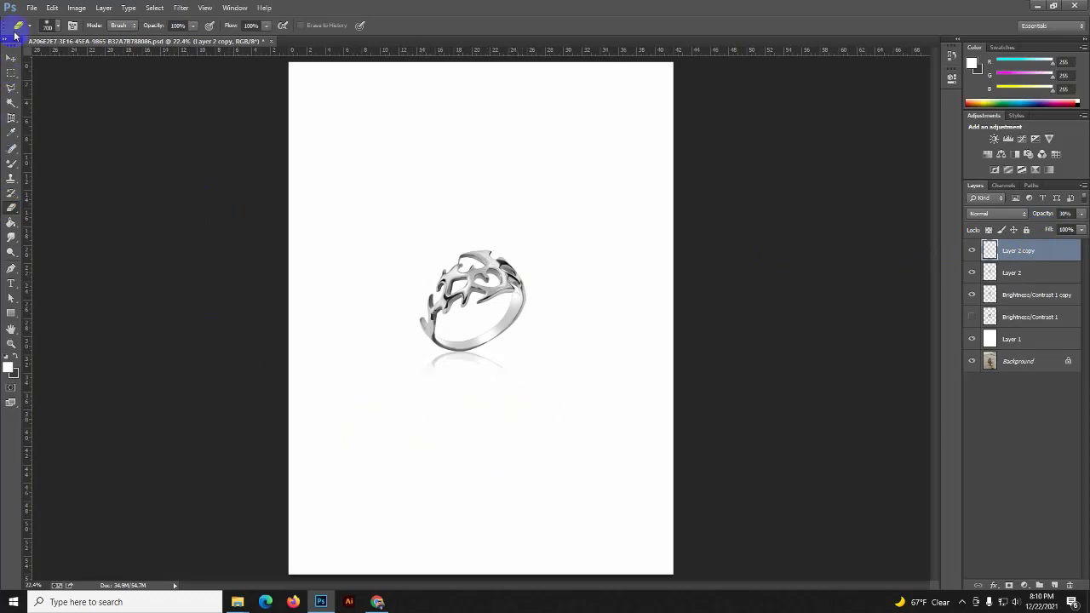
Step: Save the ring as a Maximum-quality JPEG in New folder, then close the document keeping changes
{"action": "left_click", "coordinate": [32, 9]}
{"action": "left_click", "coordinate": [63, 144]}
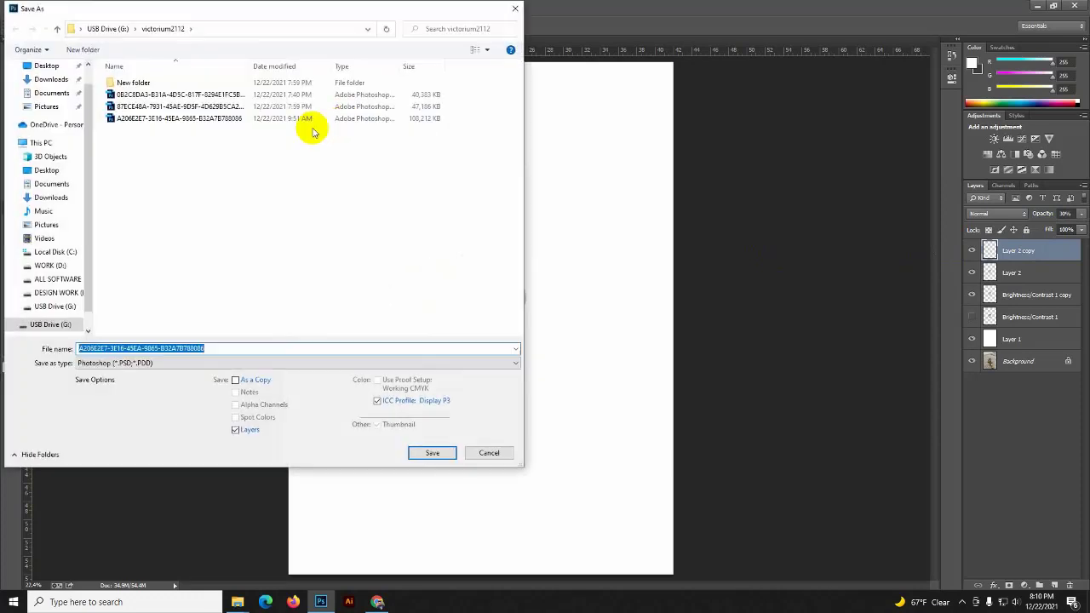
{"action": "left_click", "coordinate": [136, 86]}
{"action": "double_click", "coordinate": [136, 82]}
{"action": "left_click", "coordinate": [256, 362]}
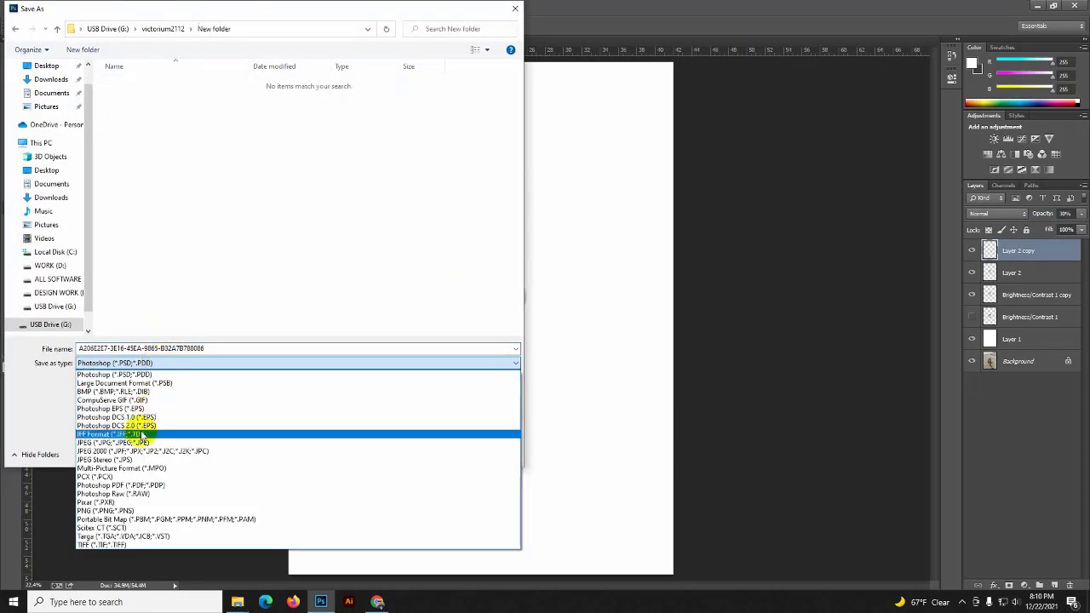
{"action": "left_click", "coordinate": [145, 434]}
{"action": "left_click", "coordinate": [422, 452]}
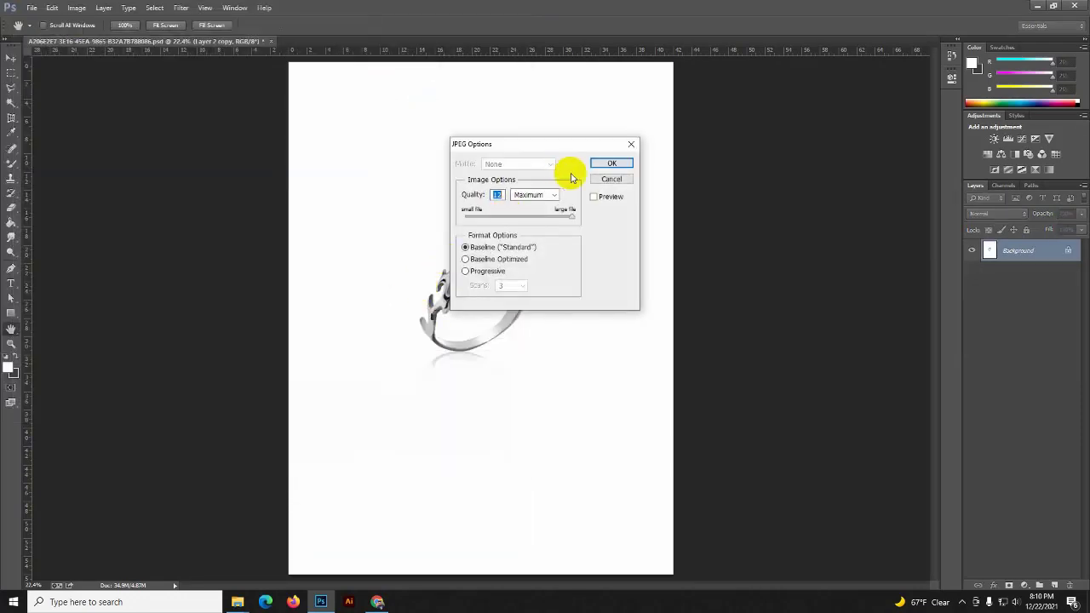
{"action": "left_click", "coordinate": [612, 163]}
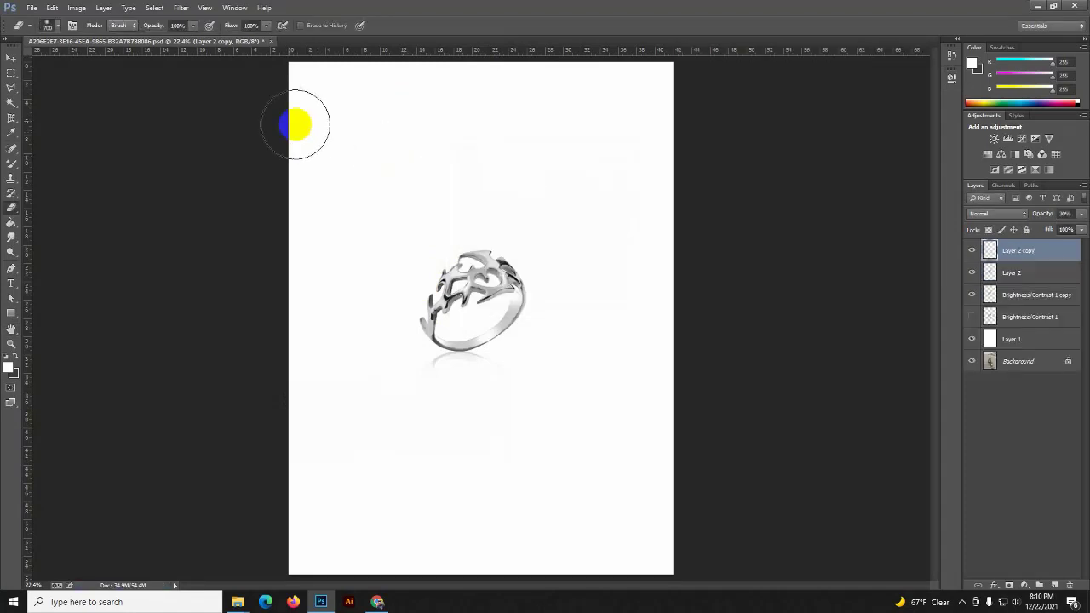
{"action": "left_click", "coordinate": [272, 42]}
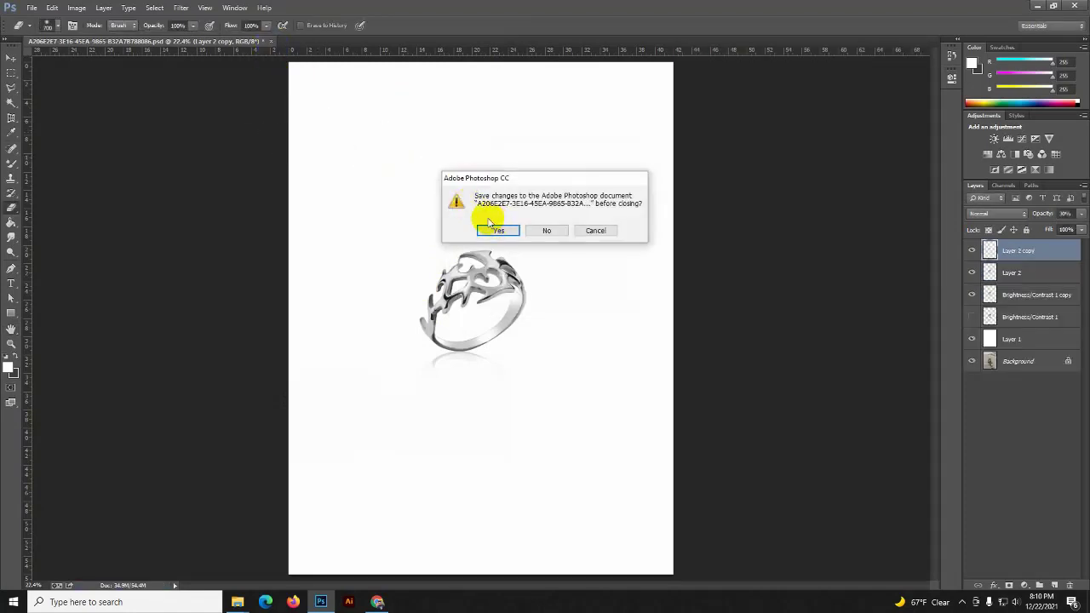
{"action": "left_click", "coordinate": [498, 231]}
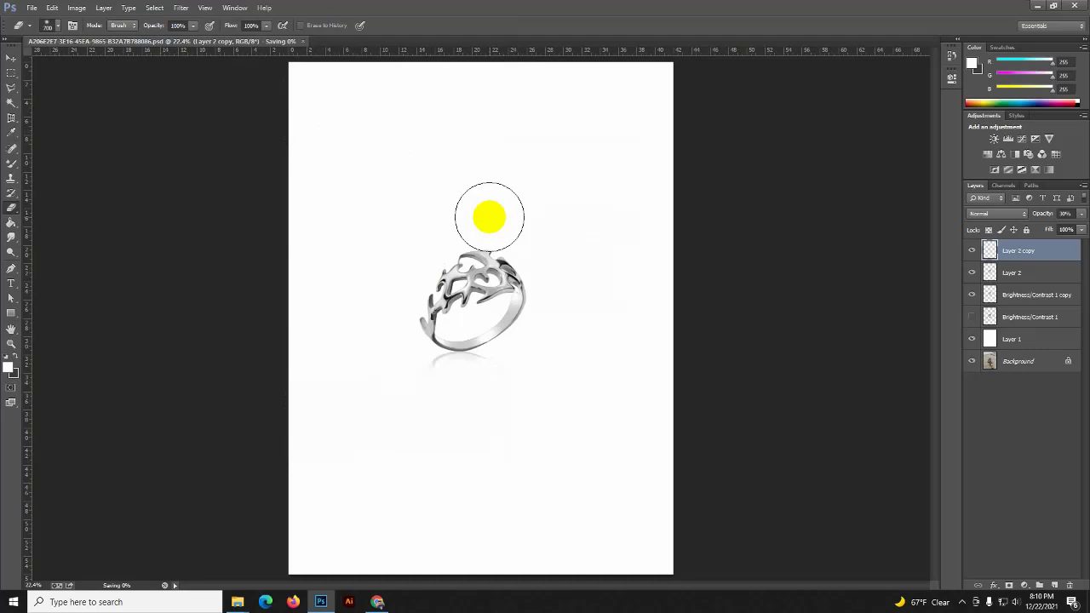